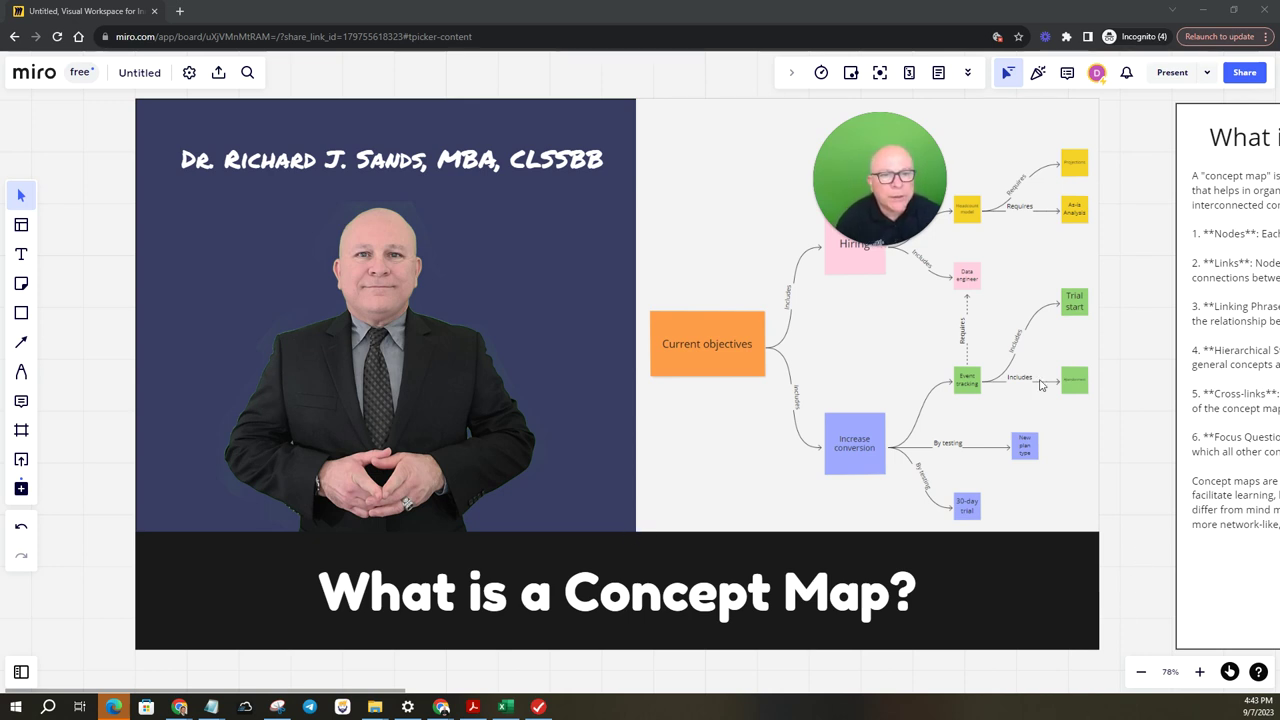
Step: Review the "Current objectives" sample map beside the title and the "What is a Concept Map?" explanation with its diagram
left_click_drag(898, 214, 760, 190)
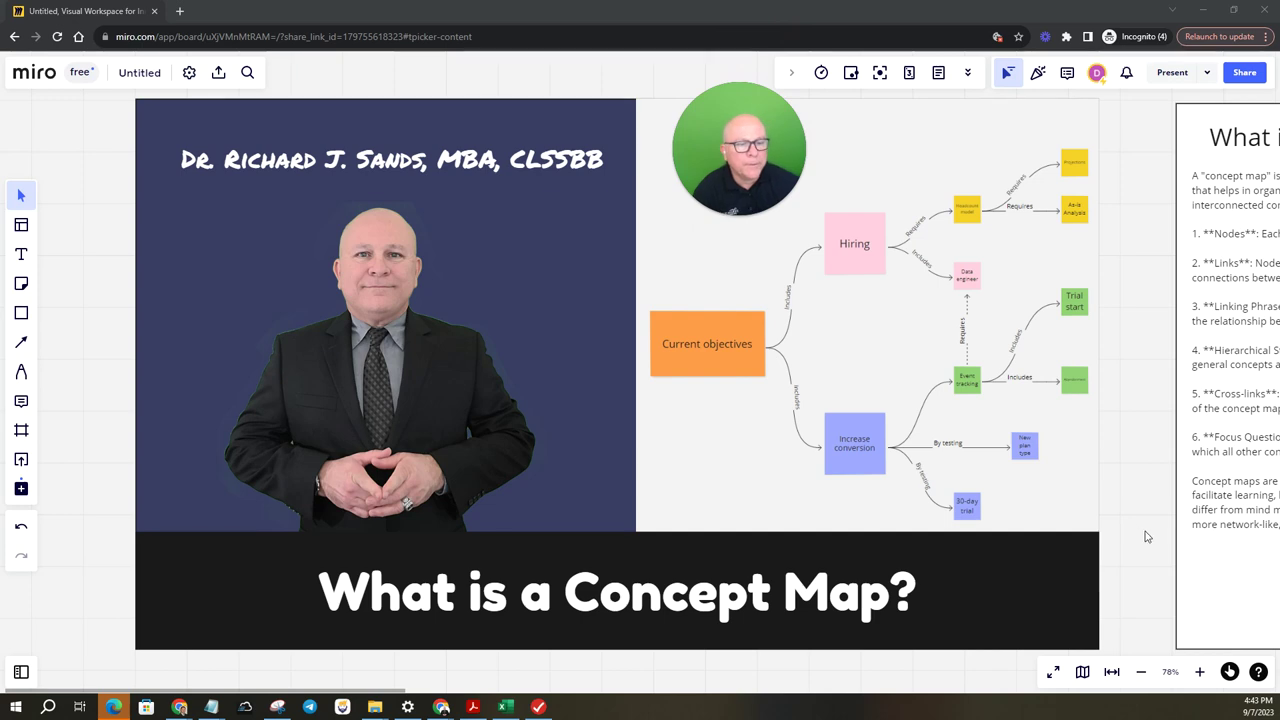
left_click_drag(1147, 537, 160, 354)
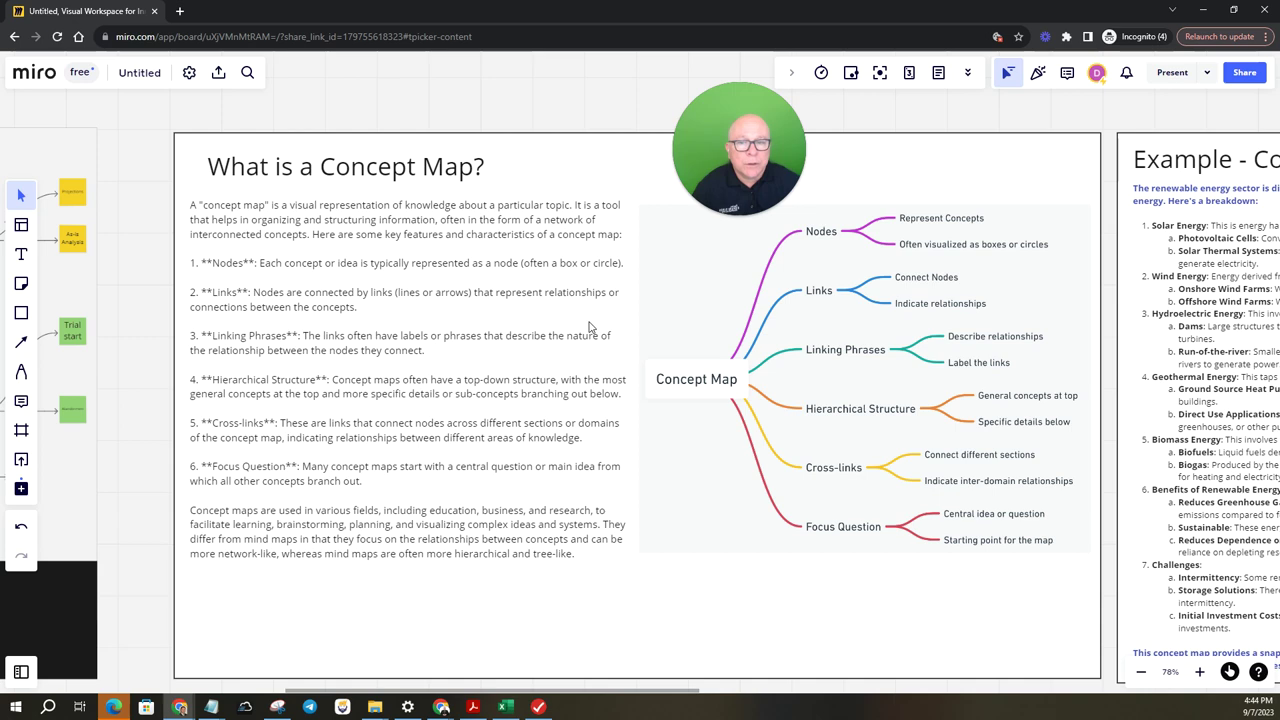
scroll(694, 374, "left", 6)
scroll(694, 374, "up", 2)
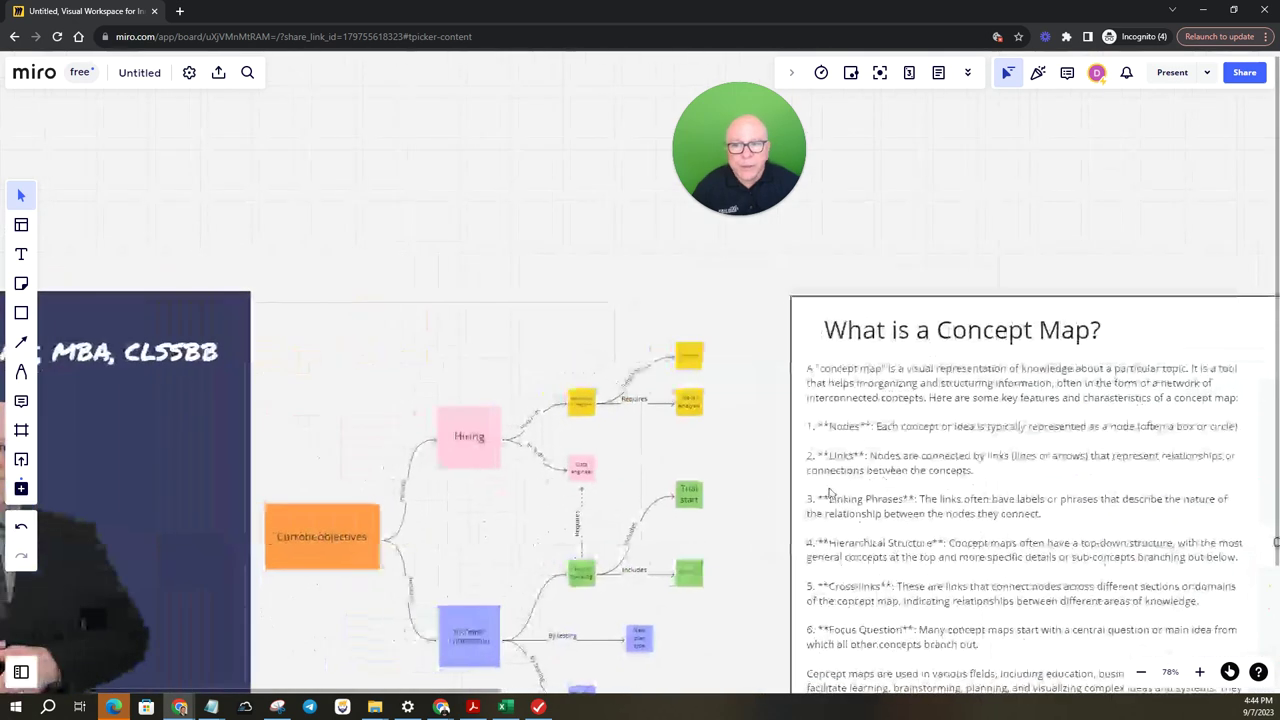
scroll(672, 461, "down", 2)
scroll(672, 461, "left", 5)
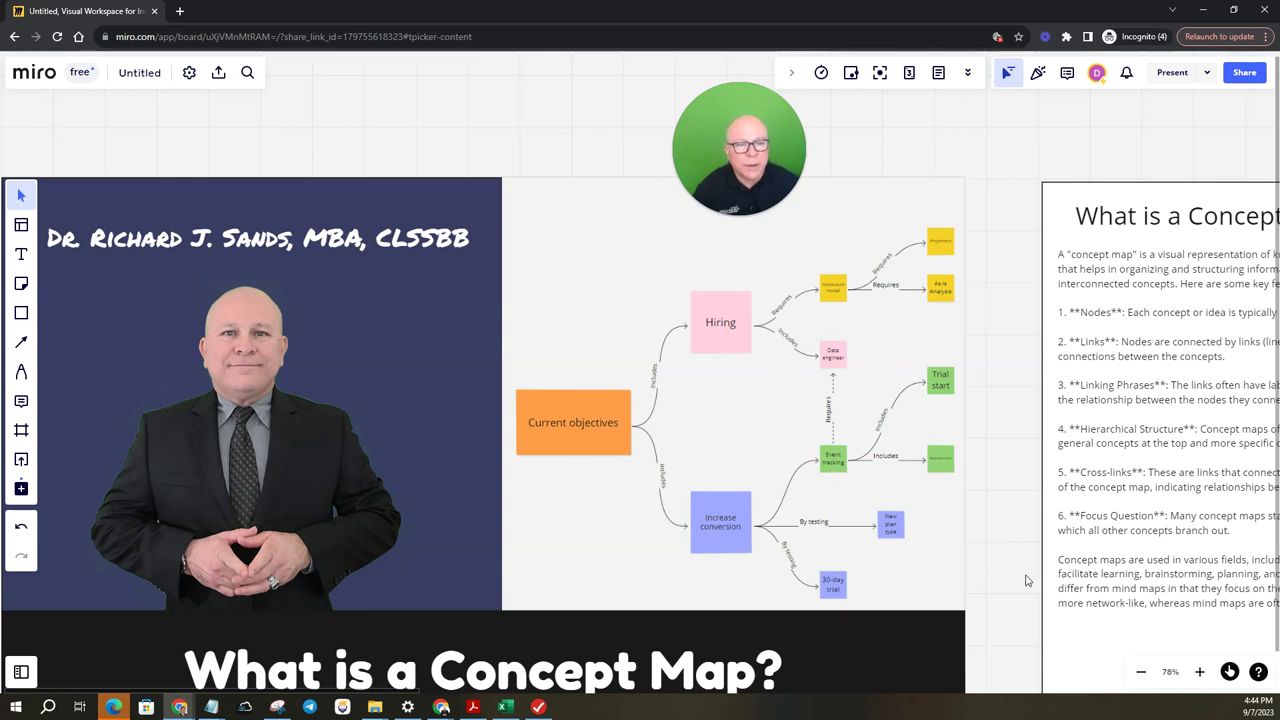
left_click_drag(929, 466, 692, 487)
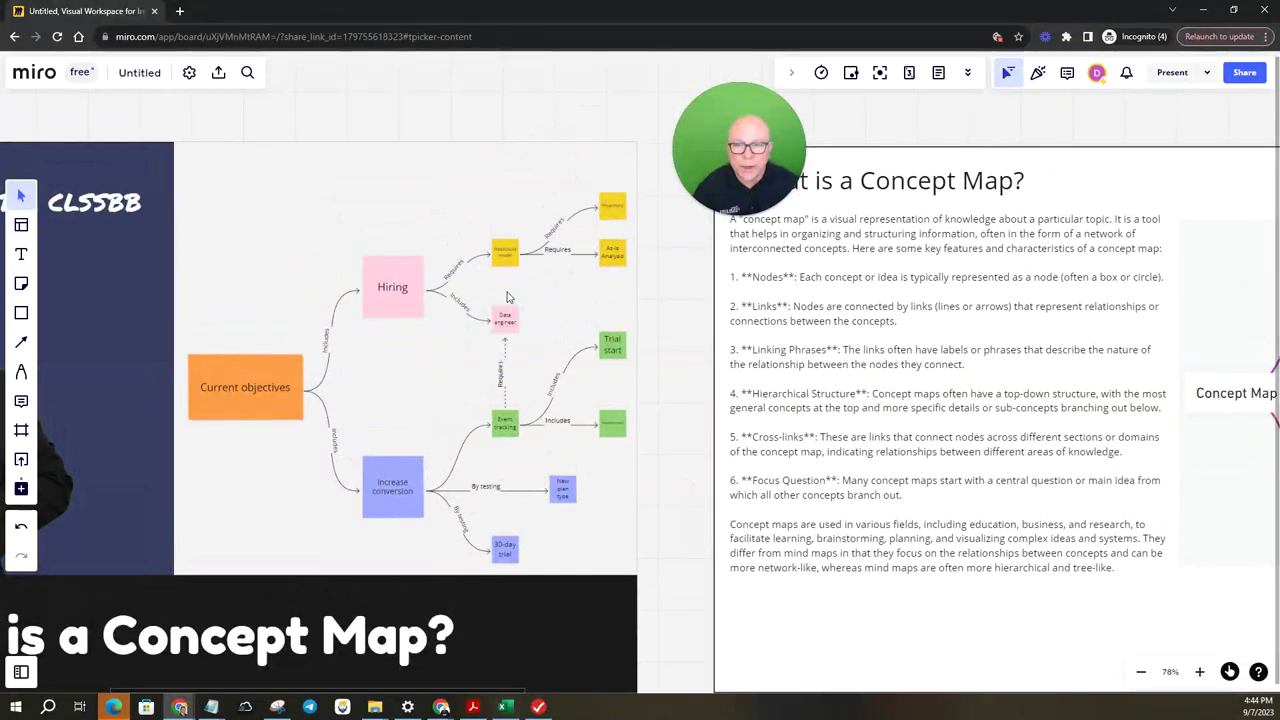
left_click_drag(938, 511, 426, 491)
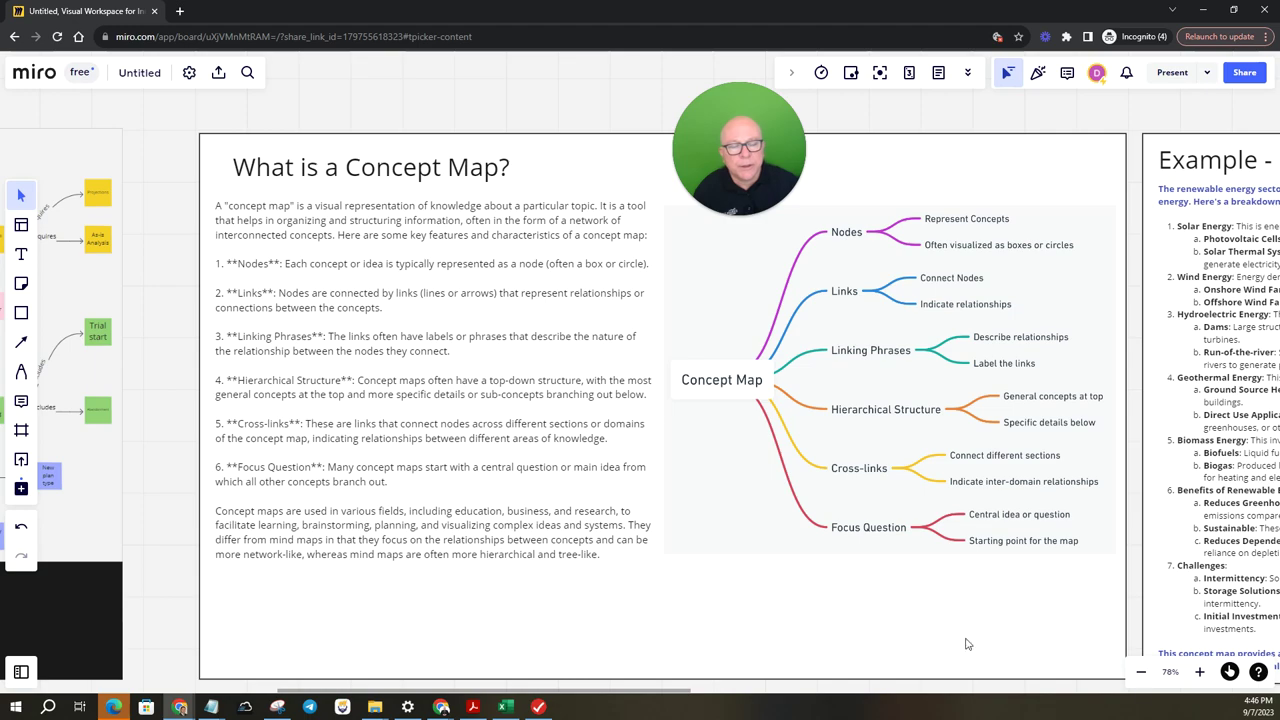
Step: Examine the "Example - Concept Map" frame on renewable energy and compare it with the concept map definition frame
left_click_drag(1130, 543, 175, 520)
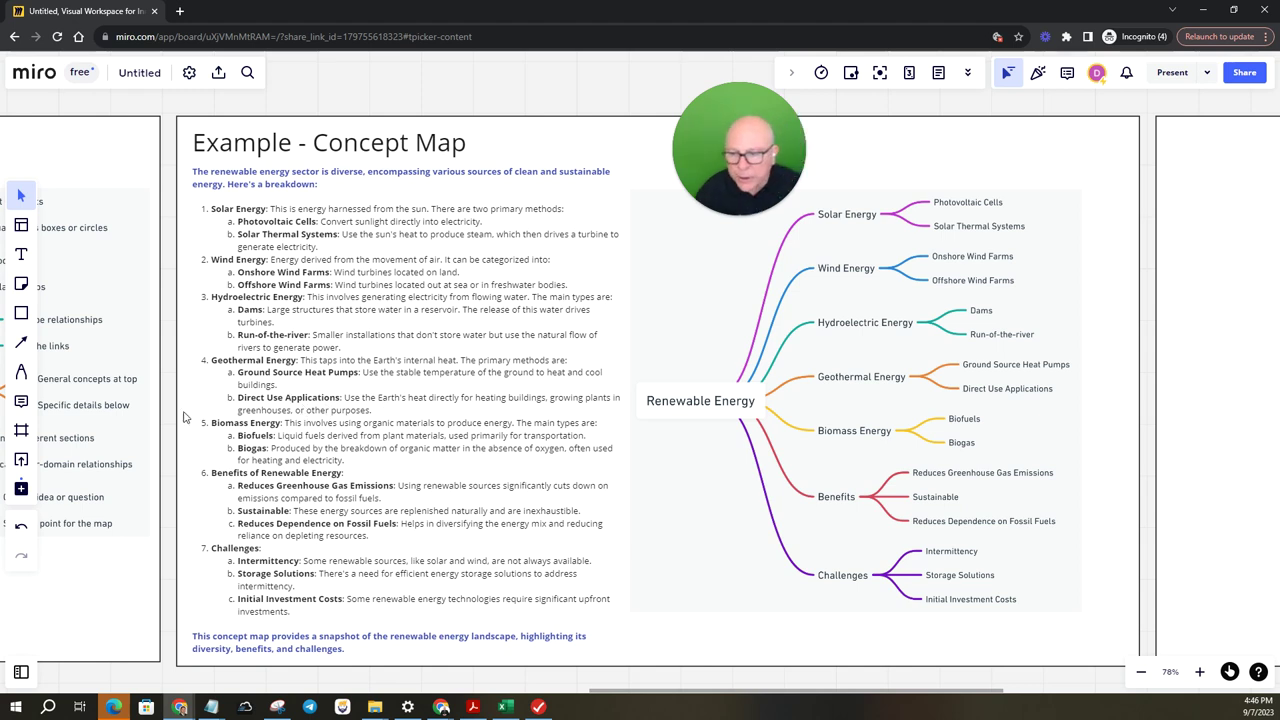
left_click_drag(131, 559, 534, 504)
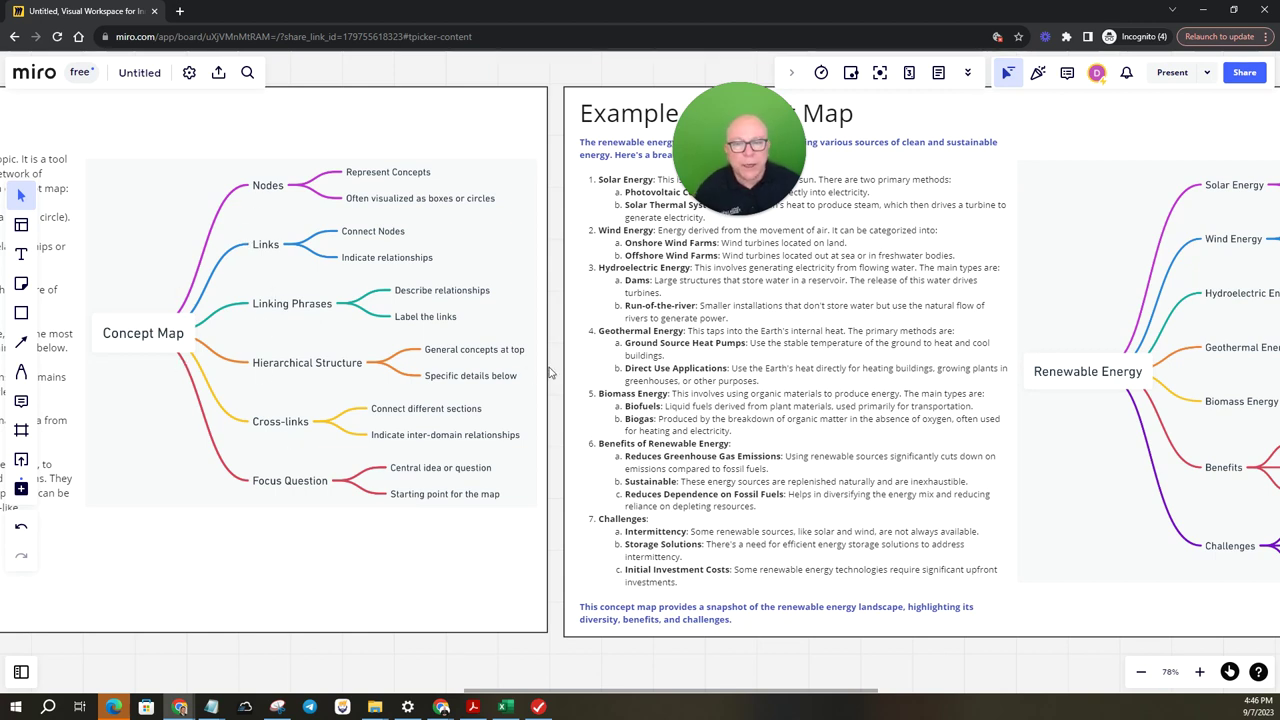
left_click_drag(504, 380, 145, 389)
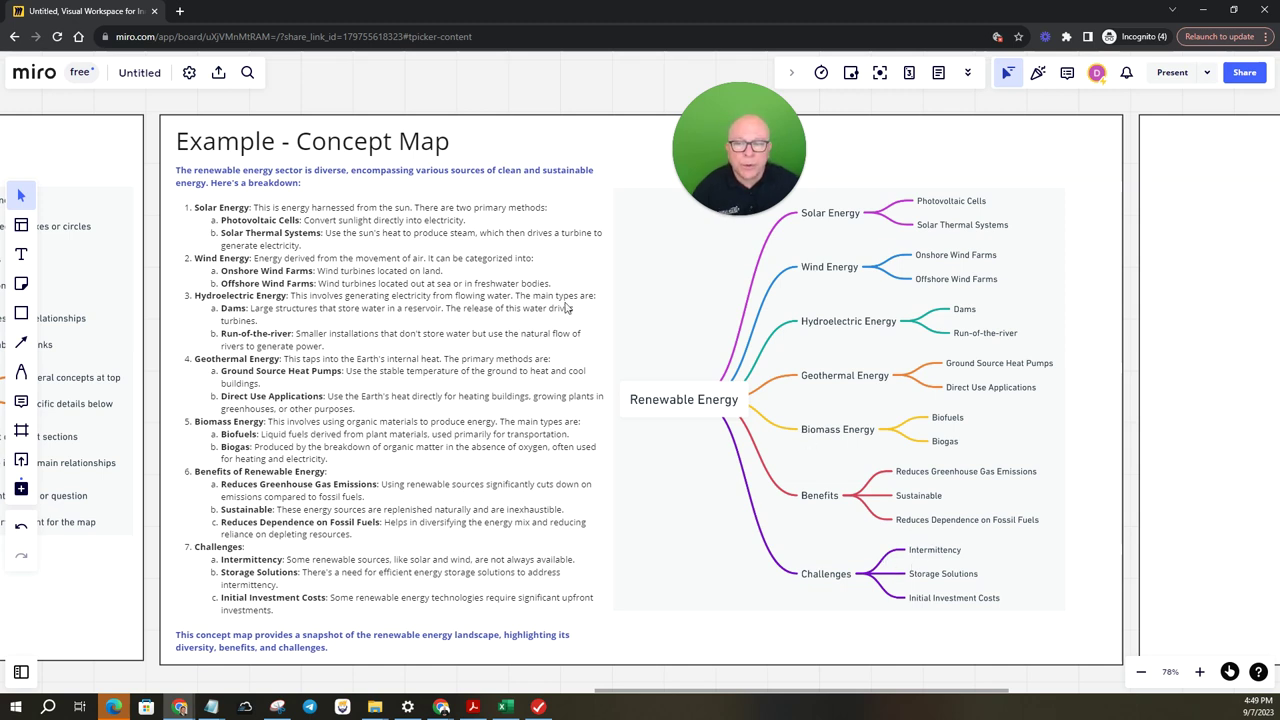
left_click_drag(160, 341, 1003, 391)
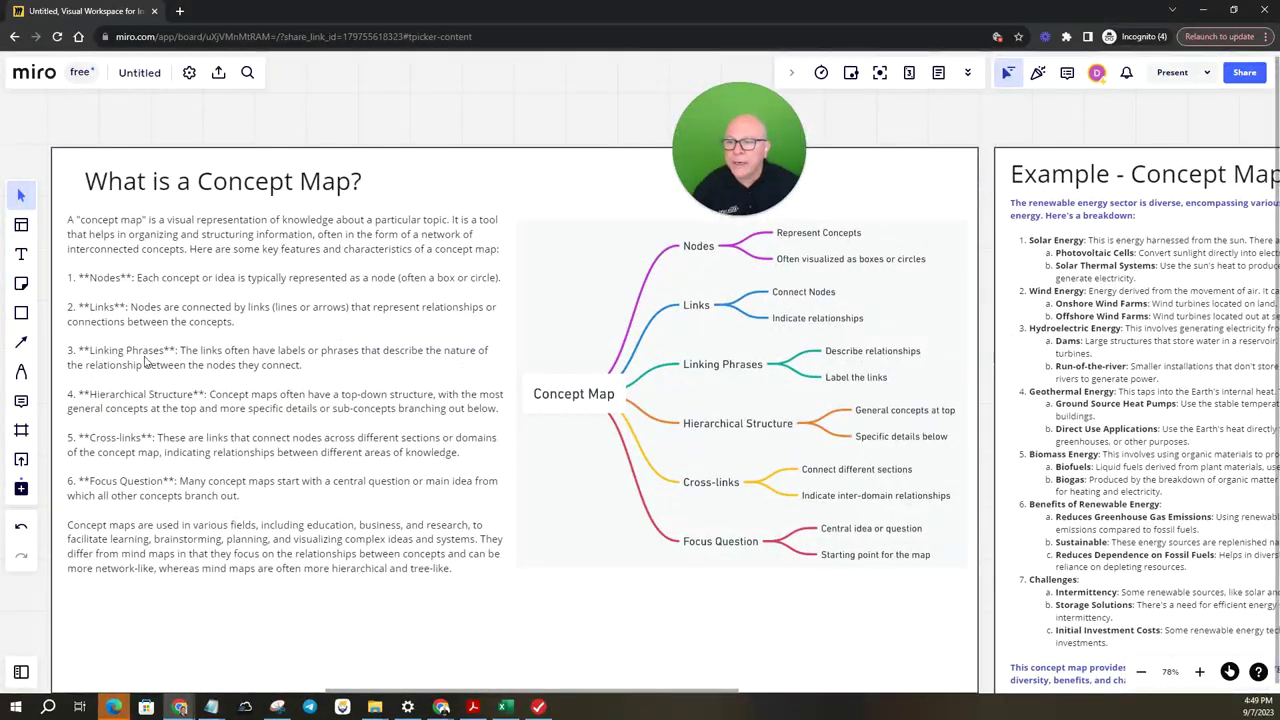
left_click_drag(1010, 457, 130, 404)
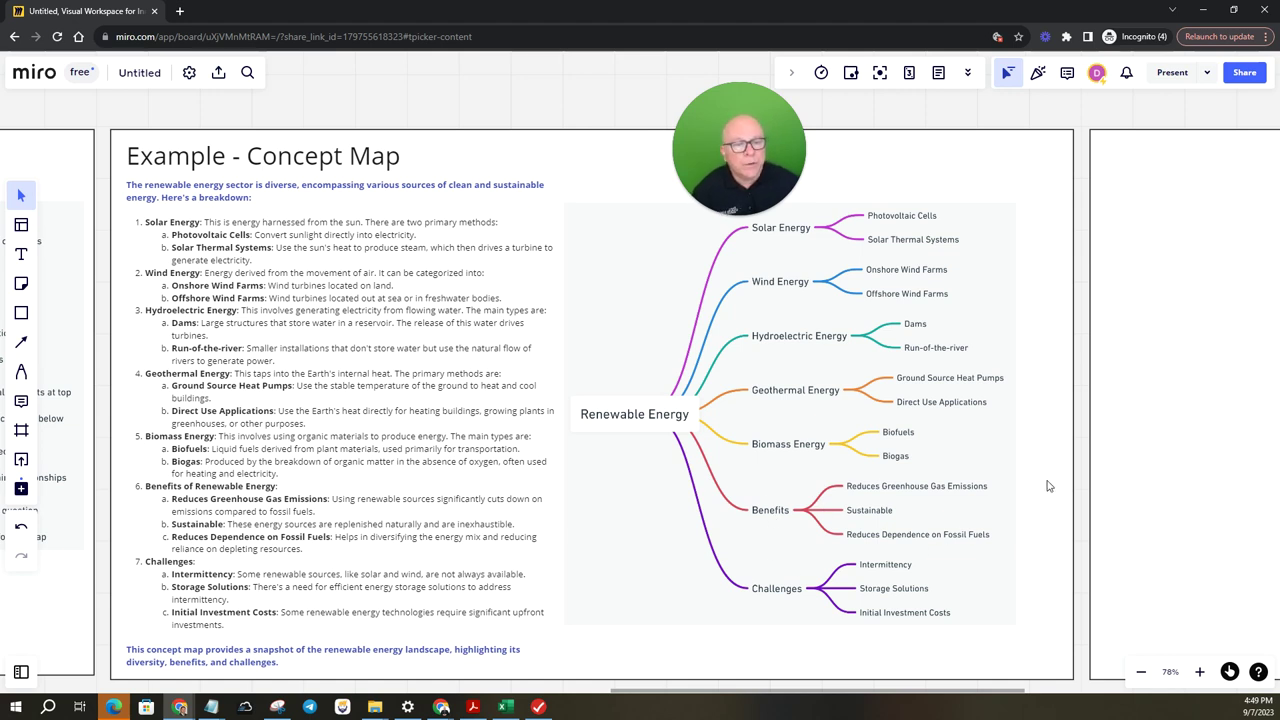
Step: Draw a rectangle shape inside the empty frame that follows the renewable energy example
left_click_drag(1072, 482, 214, 451)
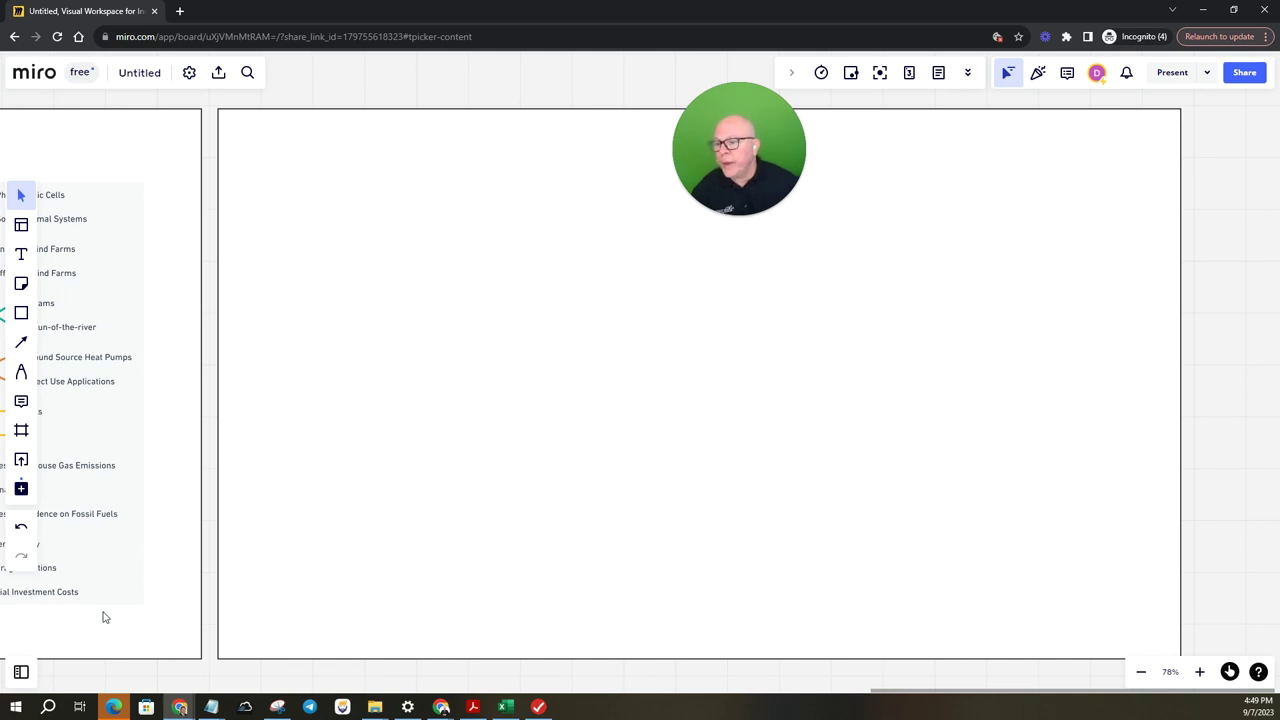
left_click(31, 664)
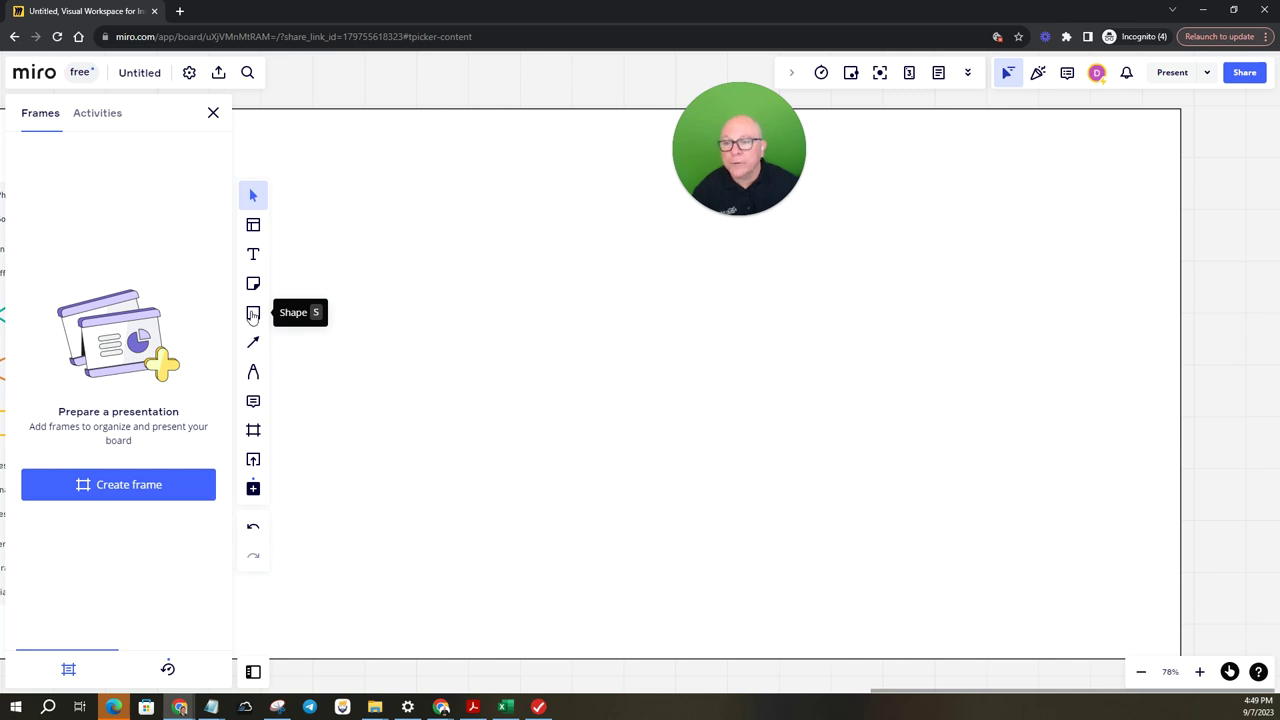
key("s")
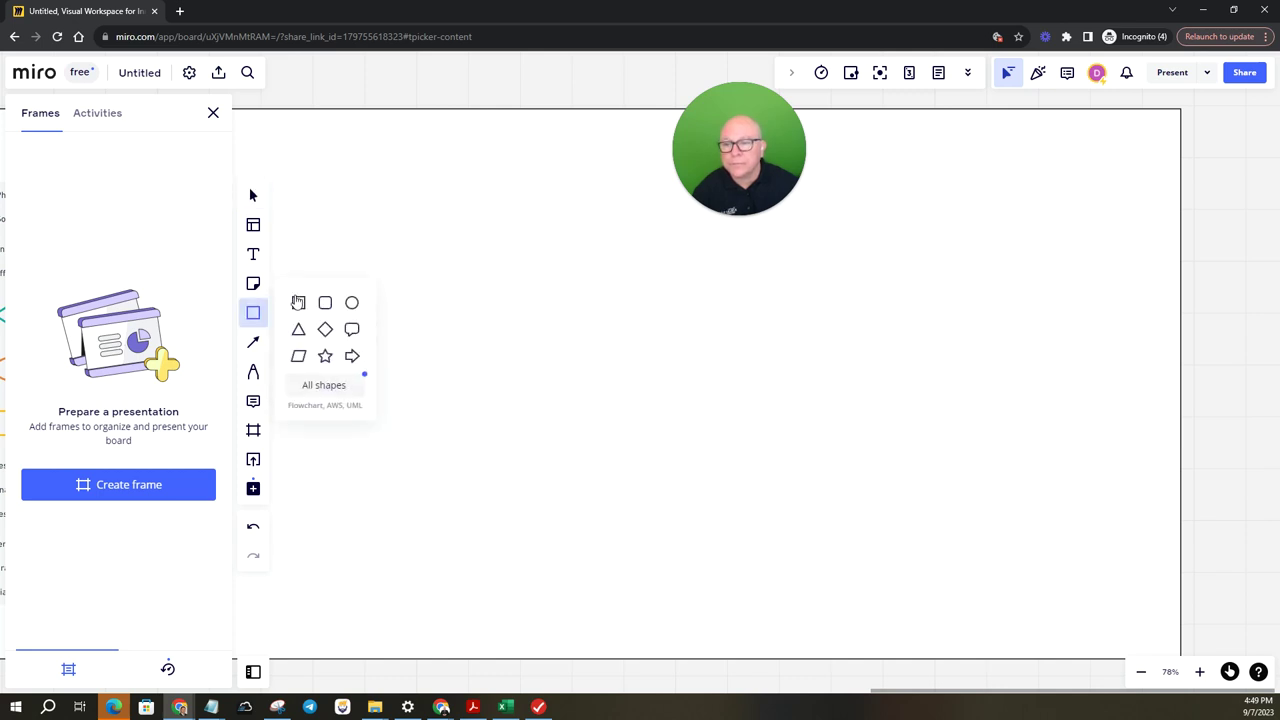
left_click(297, 305)
left_click_drag(318, 320, 498, 391)
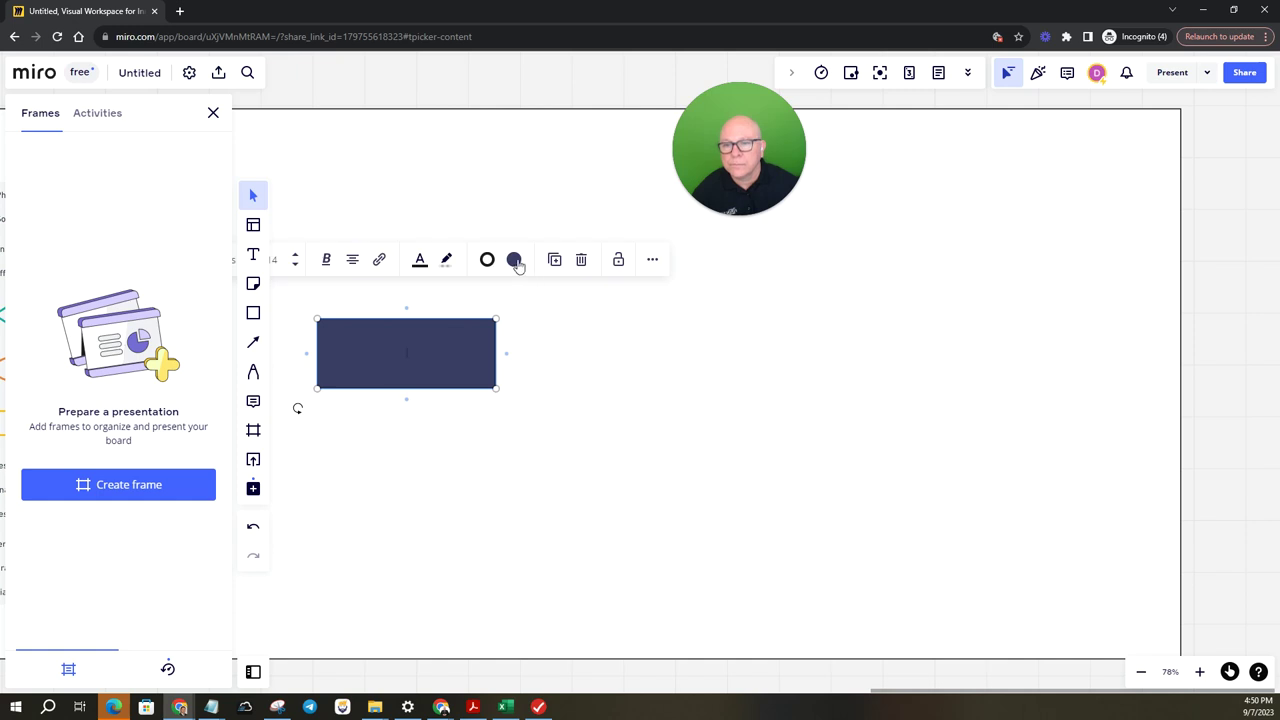
Step: Clear the rectangle's dark fill, label it "ss" and enlarge its text to size 48
left_click(515, 261)
left_click(499, 338)
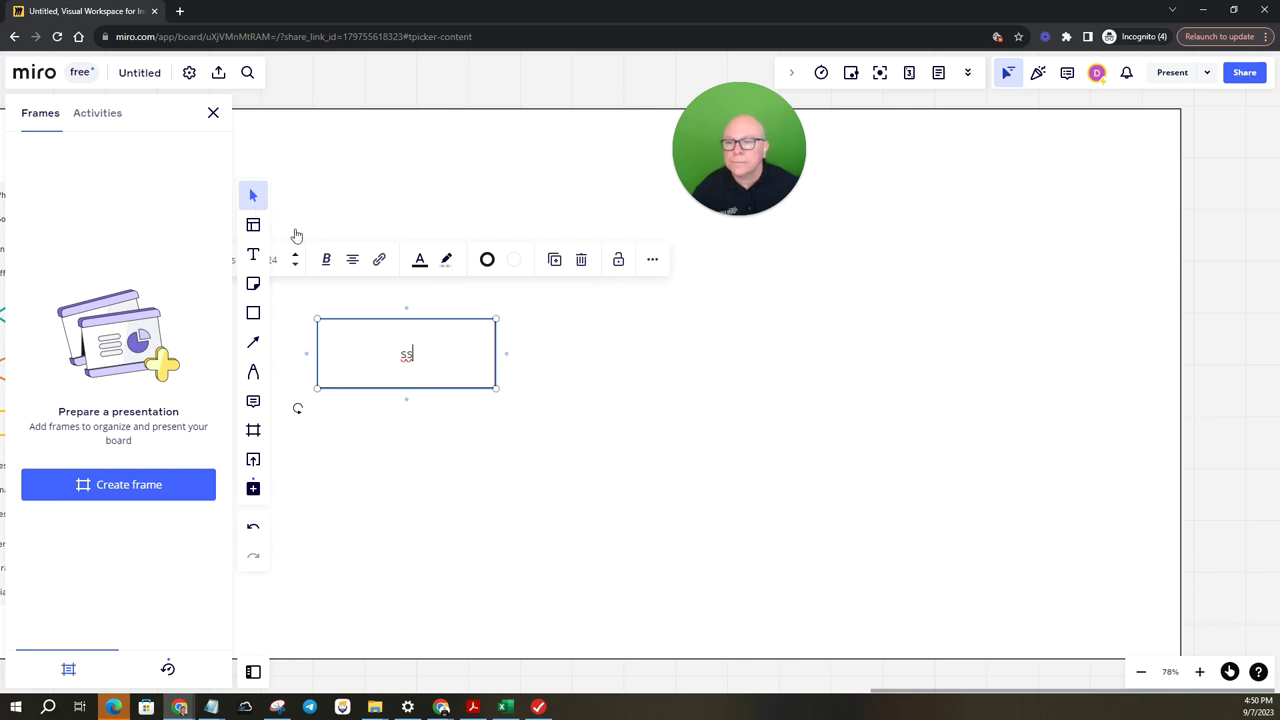
left_click(296, 260)
left_click(295, 256)
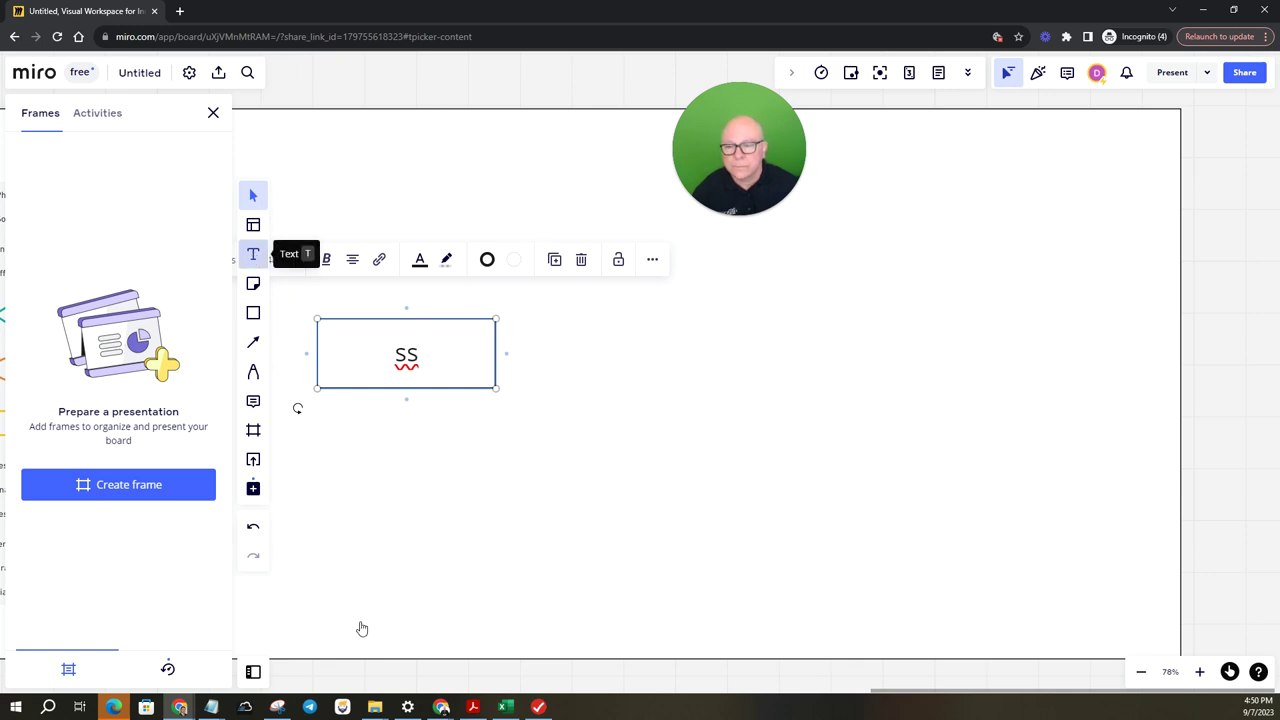
key("t")
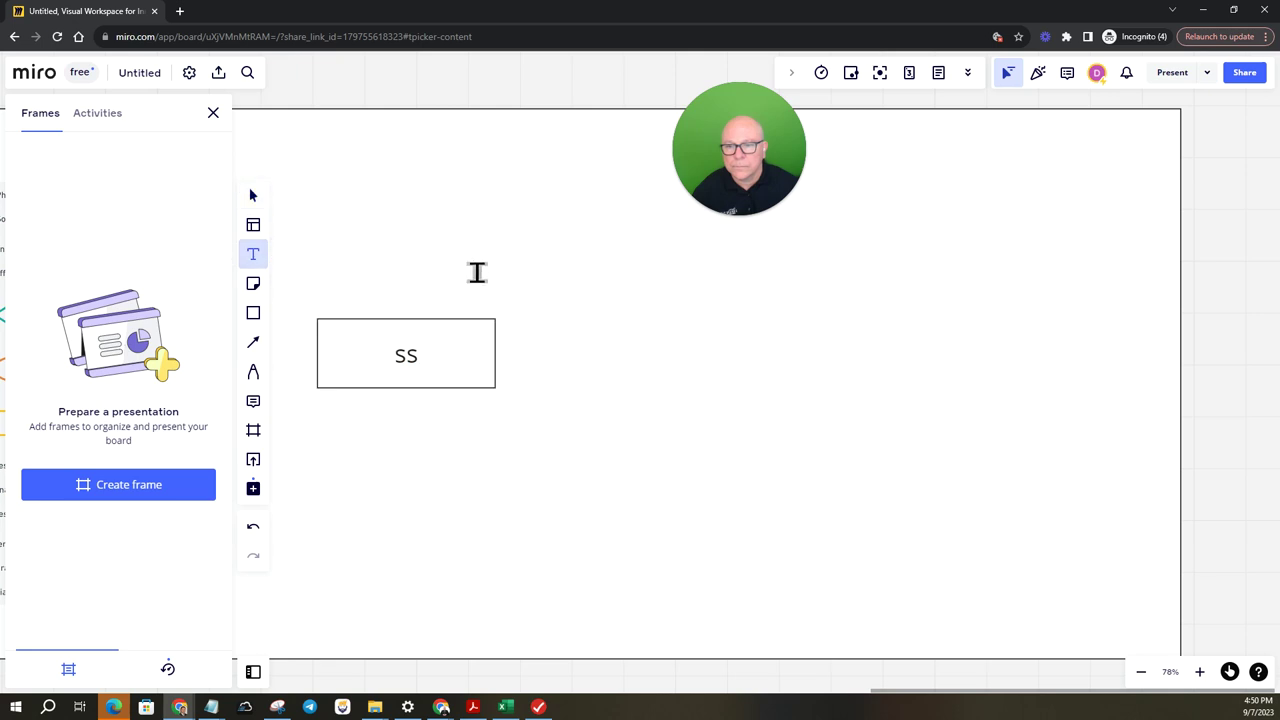
left_click_drag(463, 249, 612, 353)
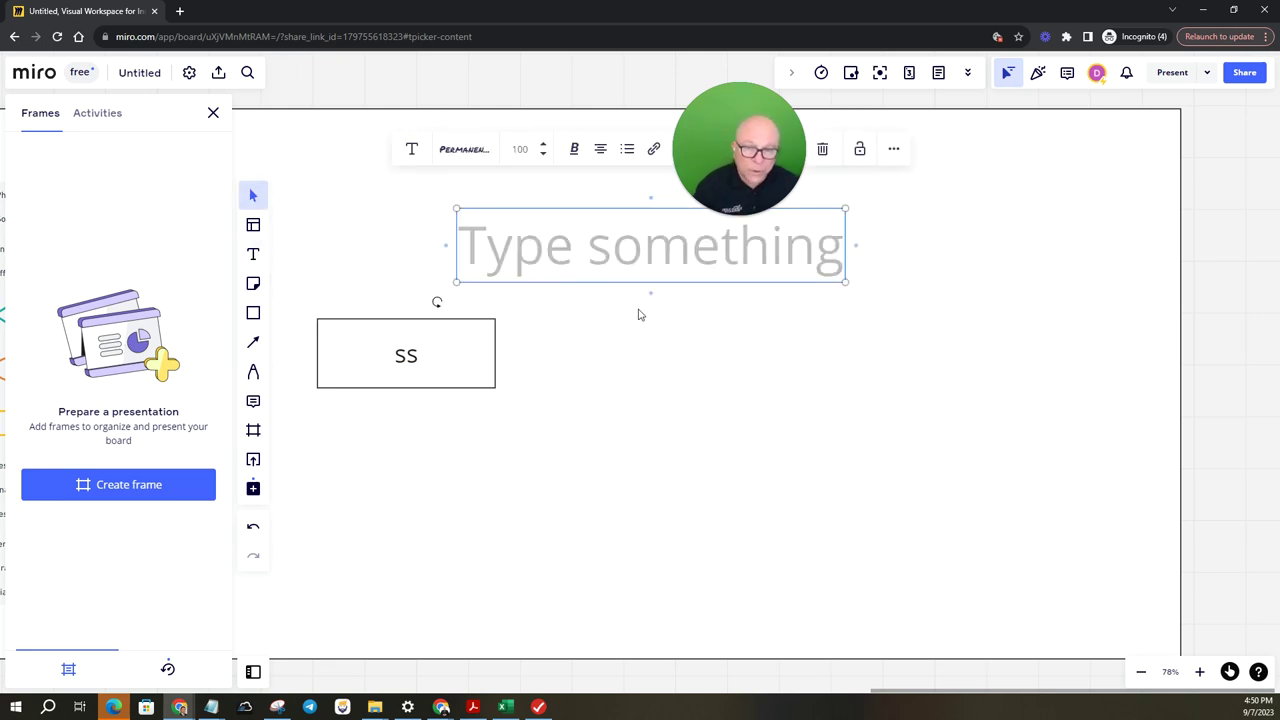
left_click(625, 250)
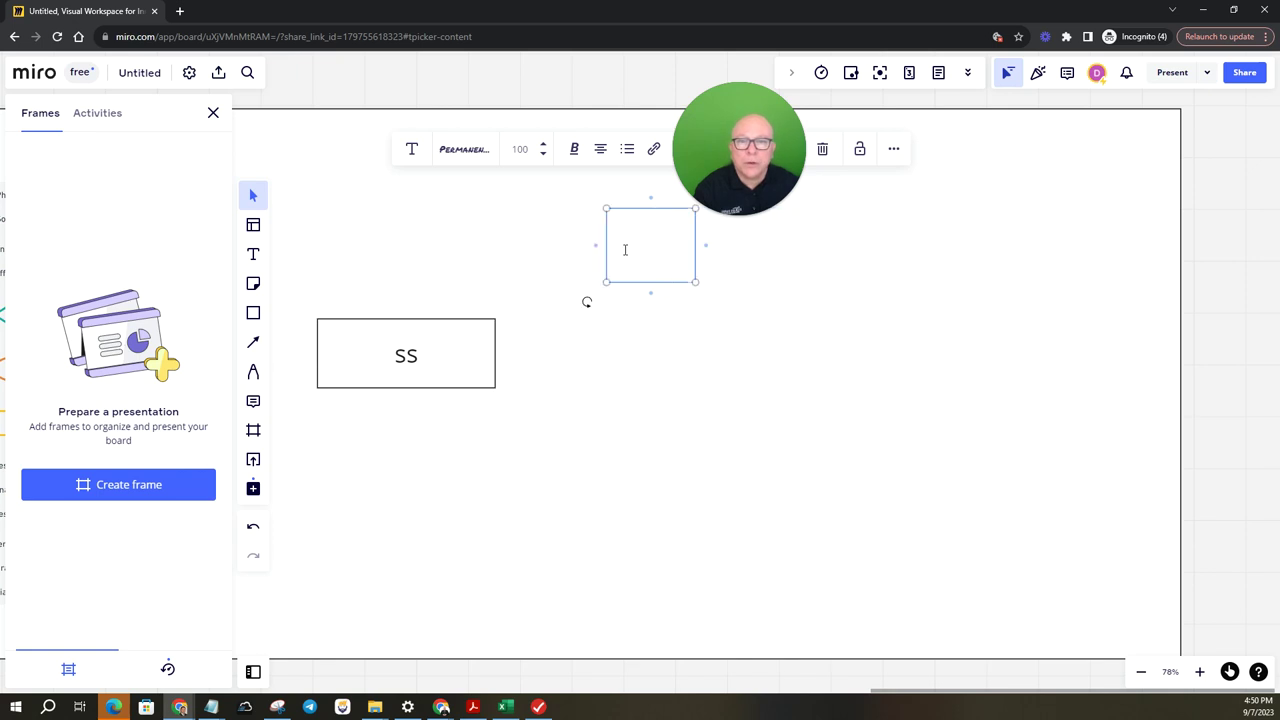
type("DFDD")
key("ctrl+a")
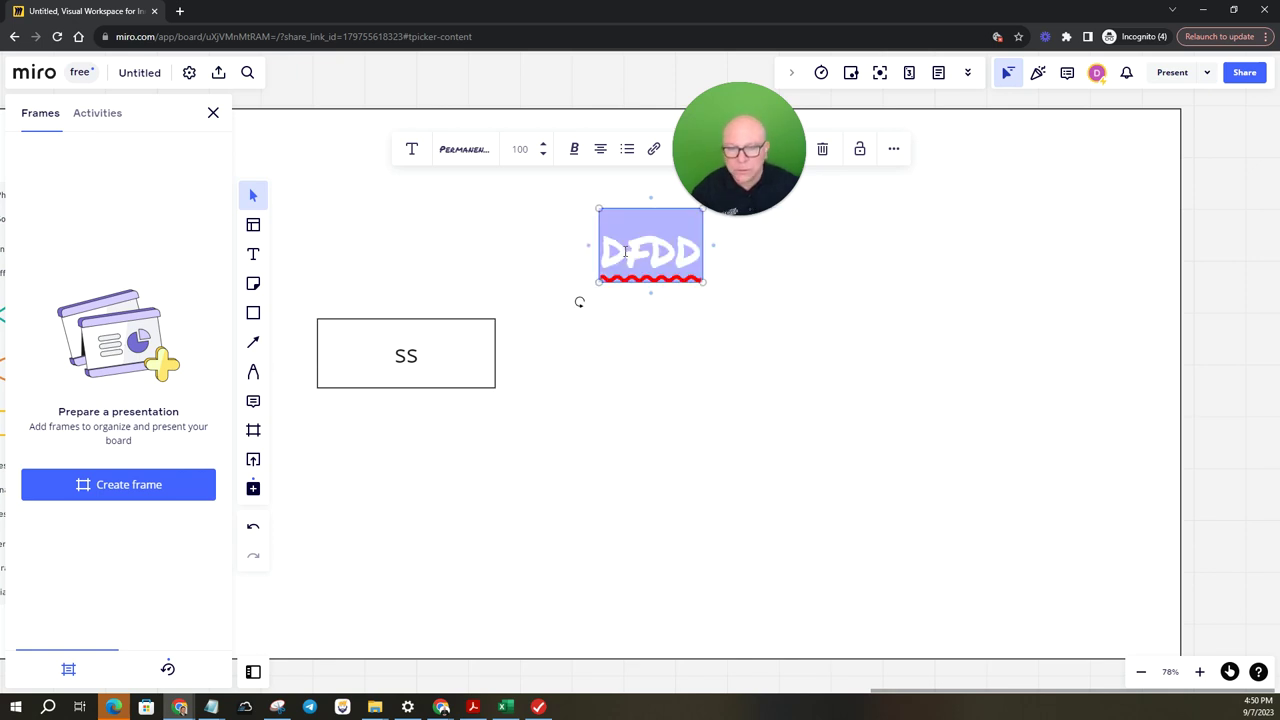
left_click(481, 158)
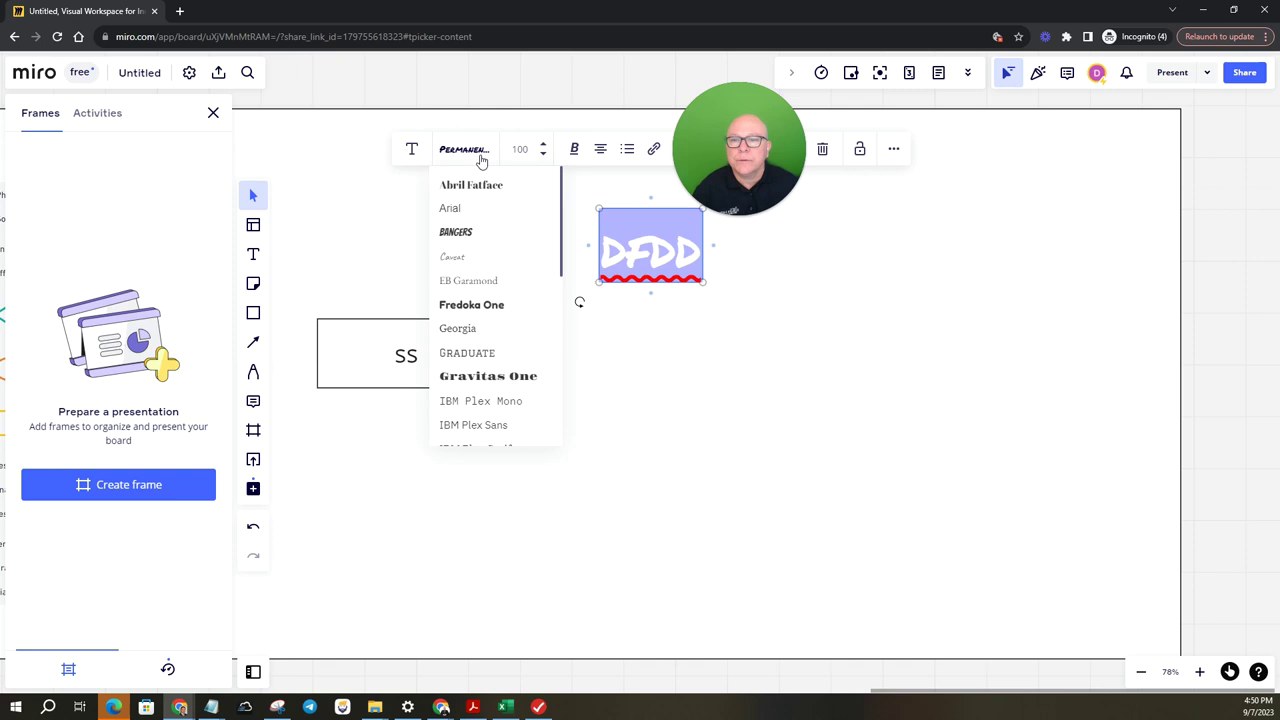
scroll(500, 350, "down", 4)
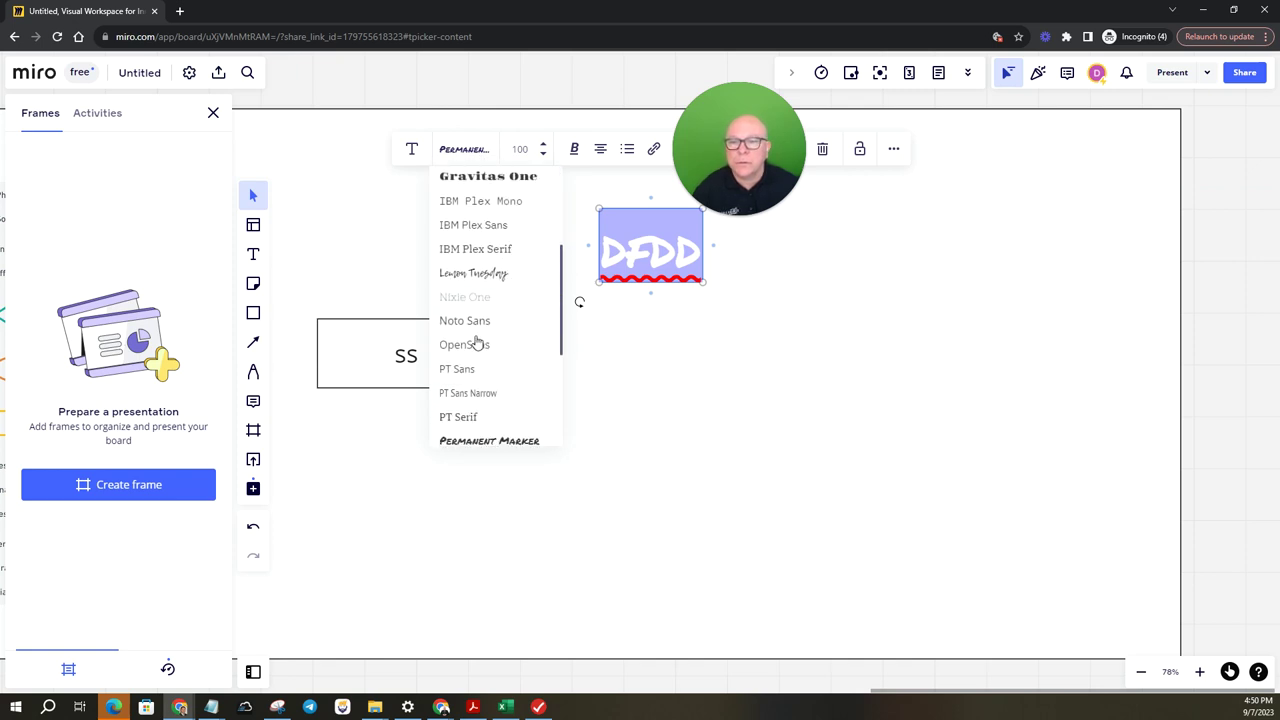
left_click(477, 343)
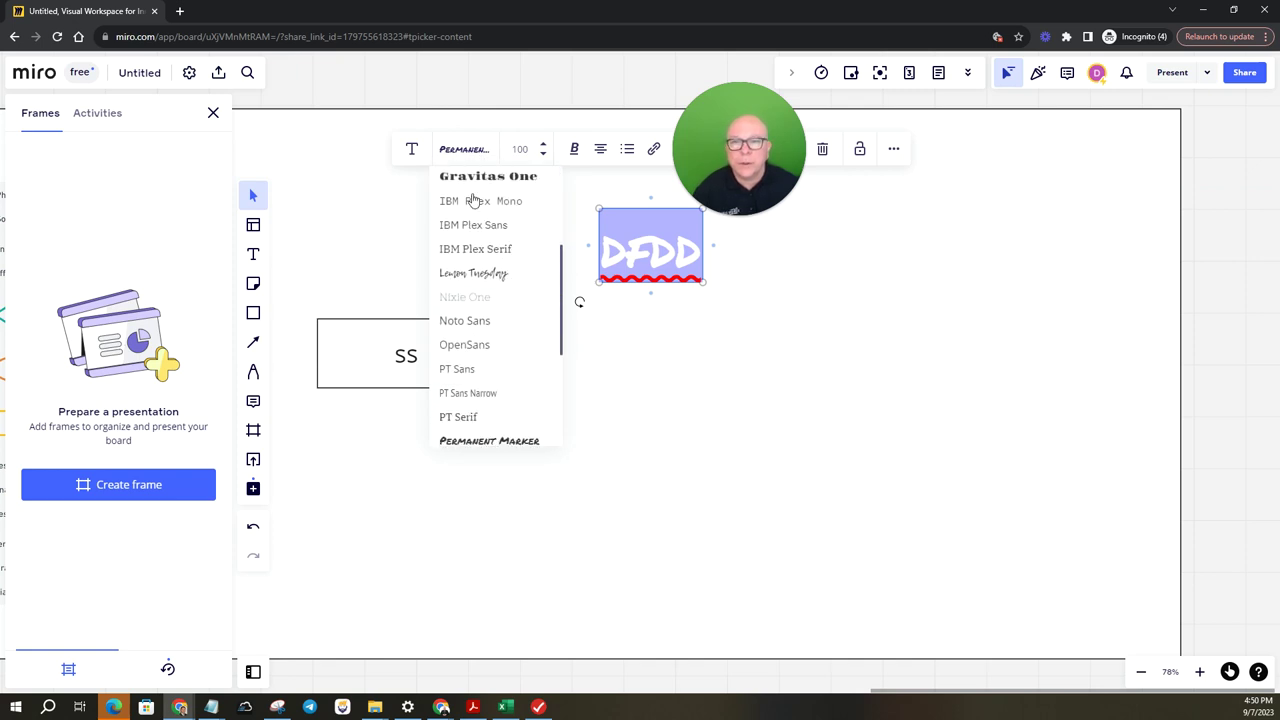
left_click(542, 155)
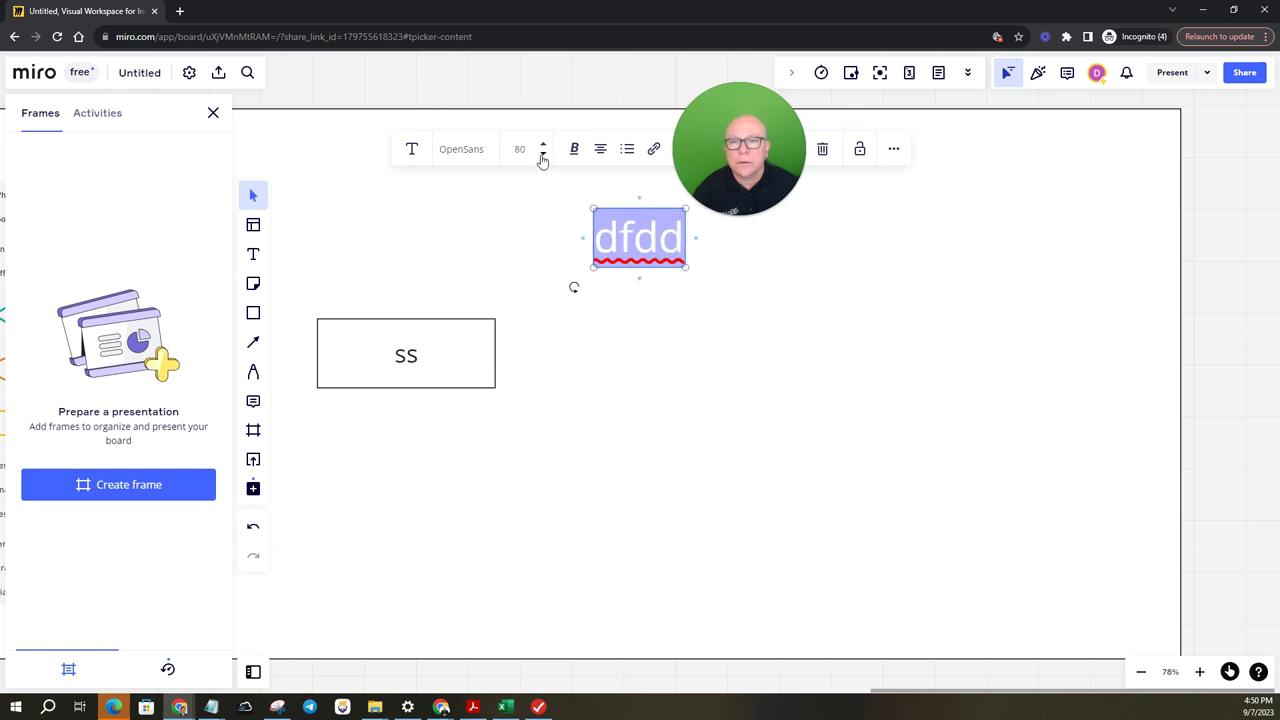
left_click(542, 155)
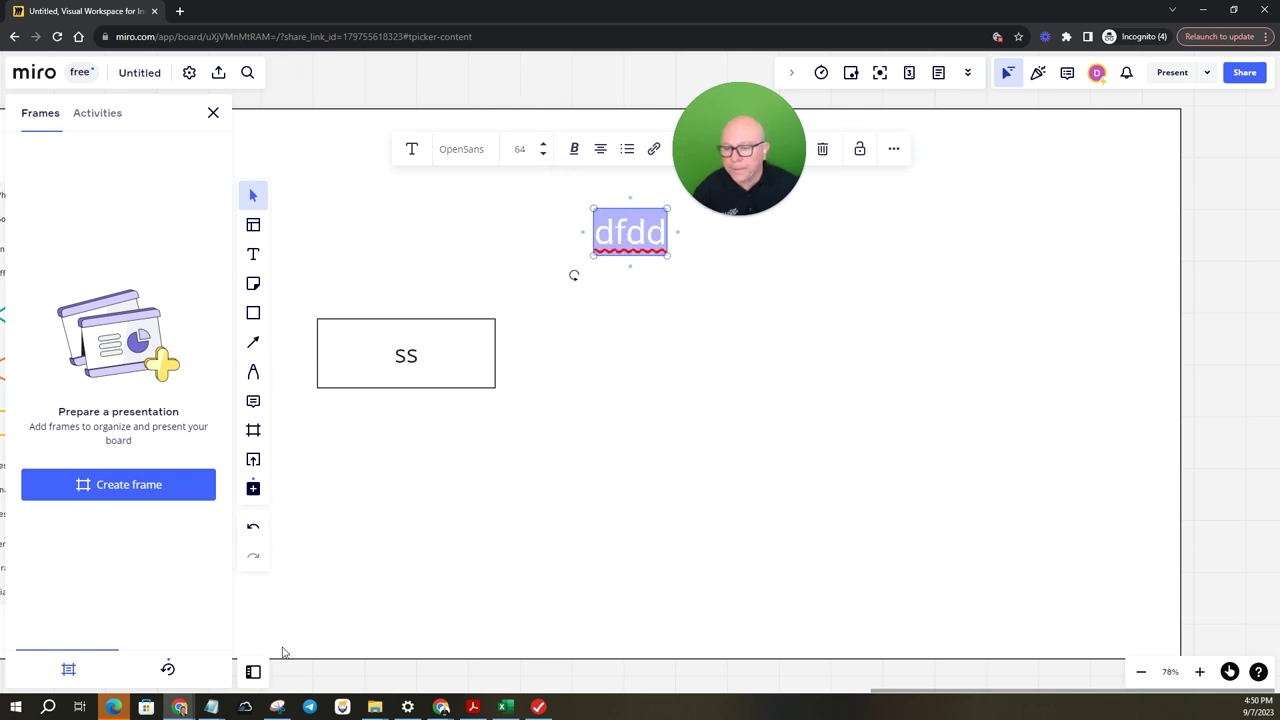
left_click(253, 672)
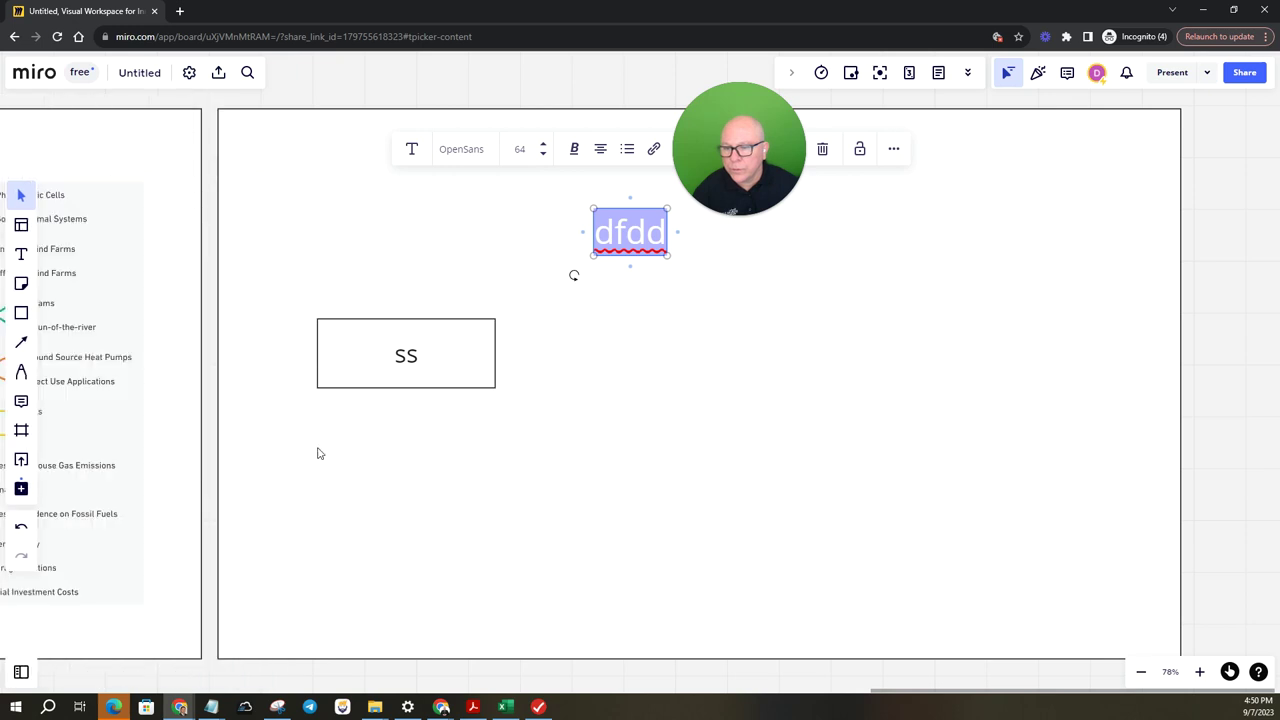
key("BackSpace")
Step: Convert the "ss" rectangle in the empty frame into a rounded rectangle
left_click(452, 378)
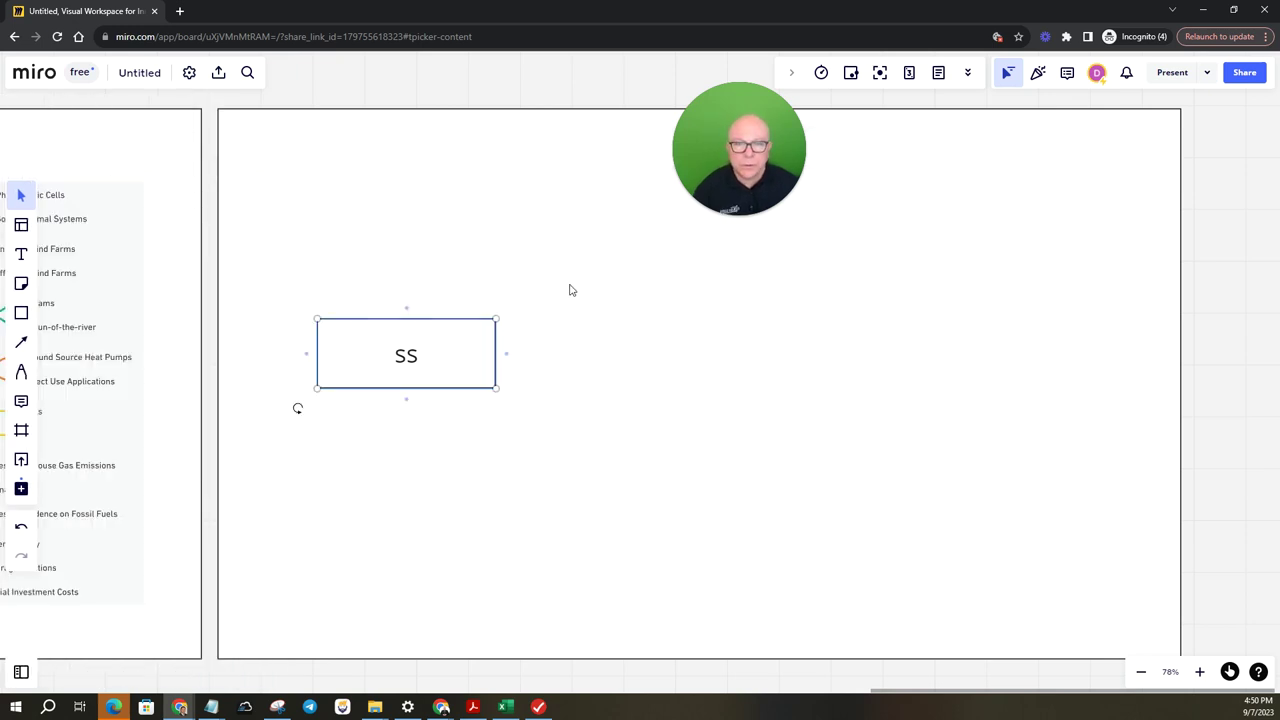
left_click_drag(713, 193, 991, 260)
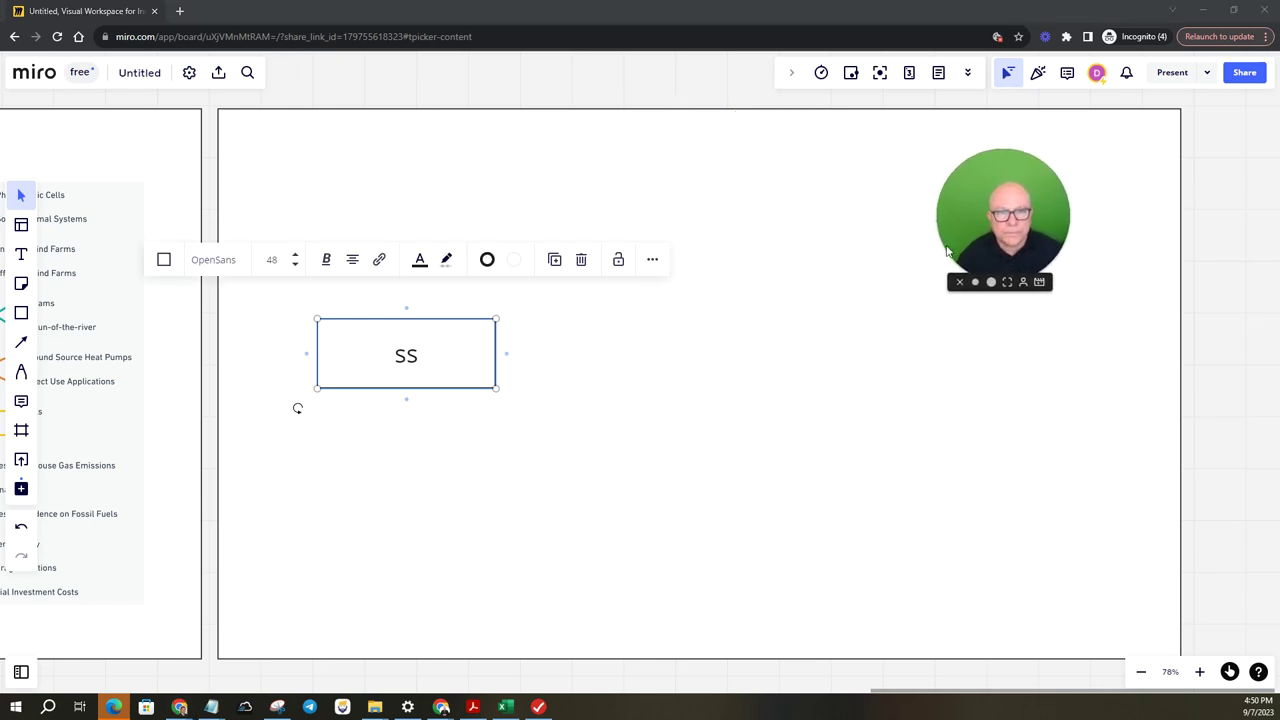
left_click(165, 260)
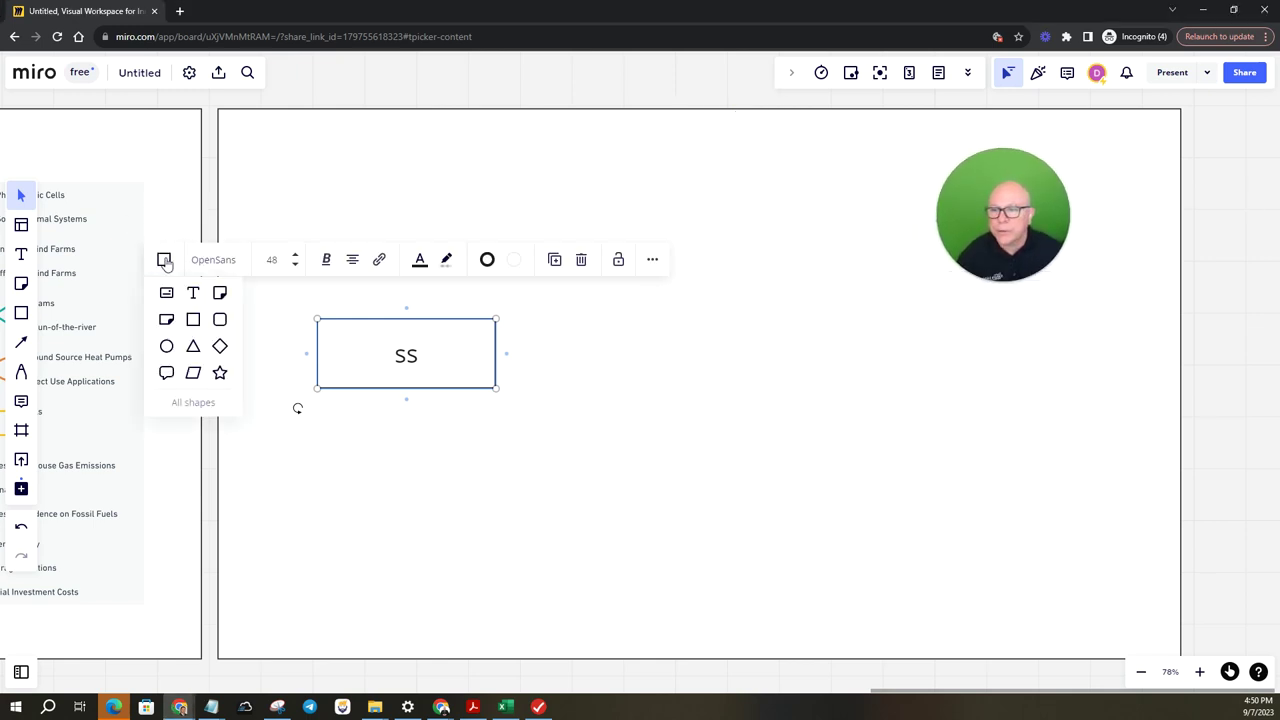
left_click(220, 320)
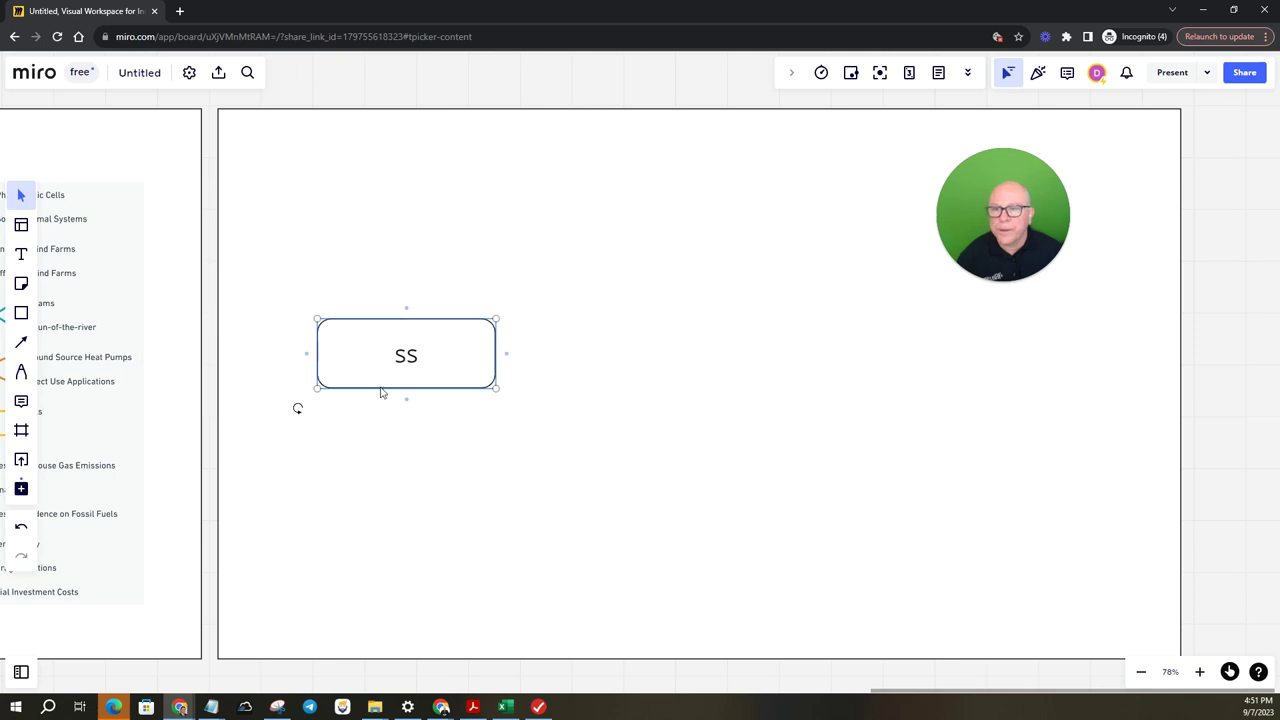
Step: Replace the "ss" label in the rounded rectangle with "Renewable Energy"
scroll(431, 508, "down", 1)
scroll(360, 461, "down", 1)
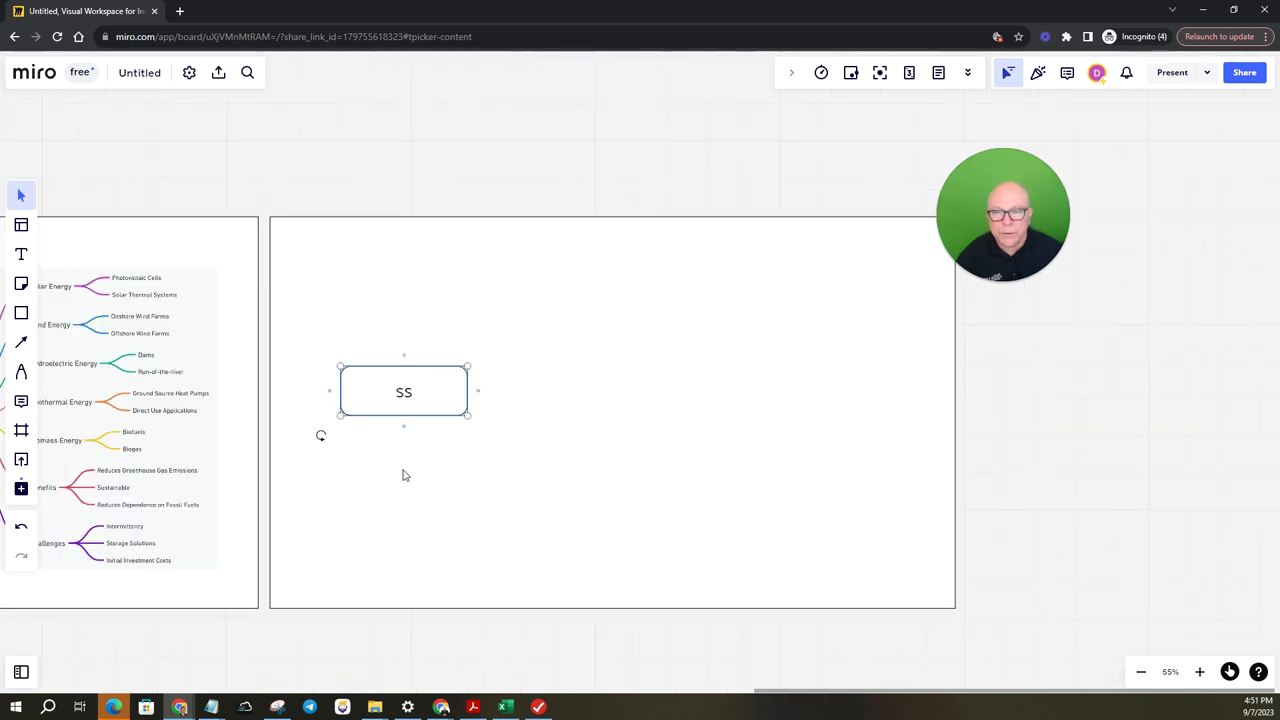
left_click_drag(365, 455, 572, 421)
scroll(220, 280, "up", 1)
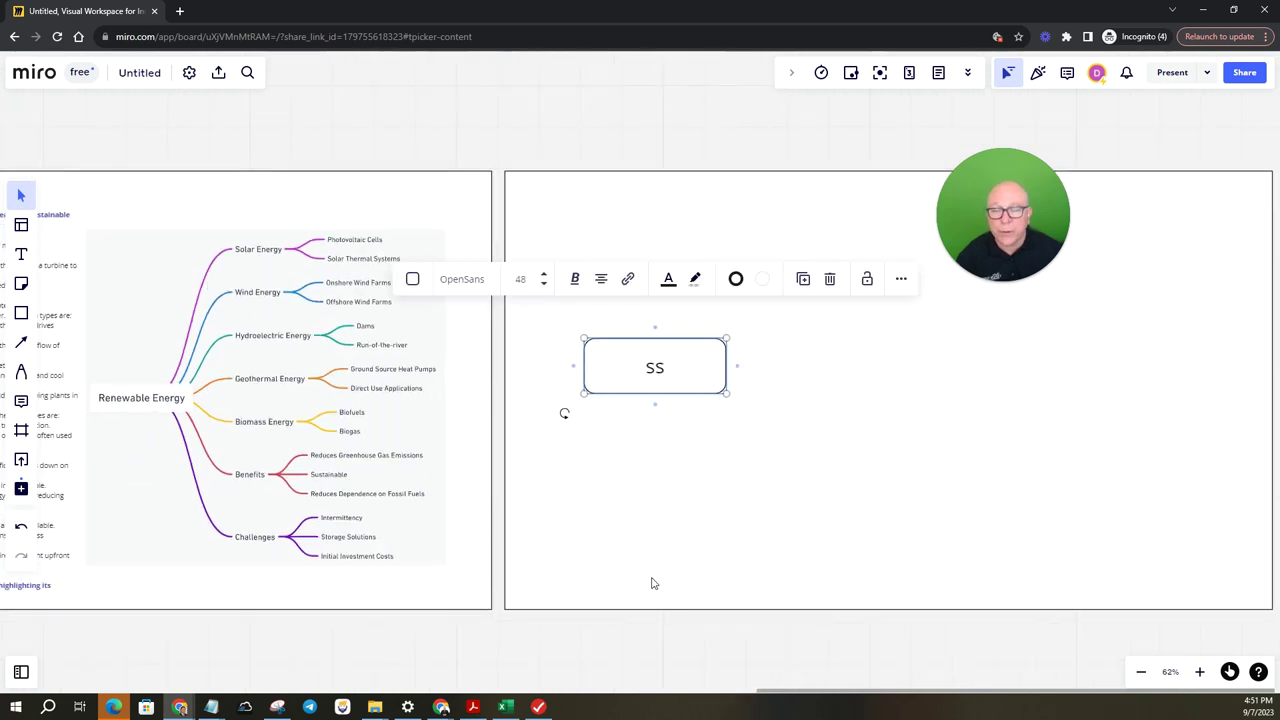
double_click(655, 371)
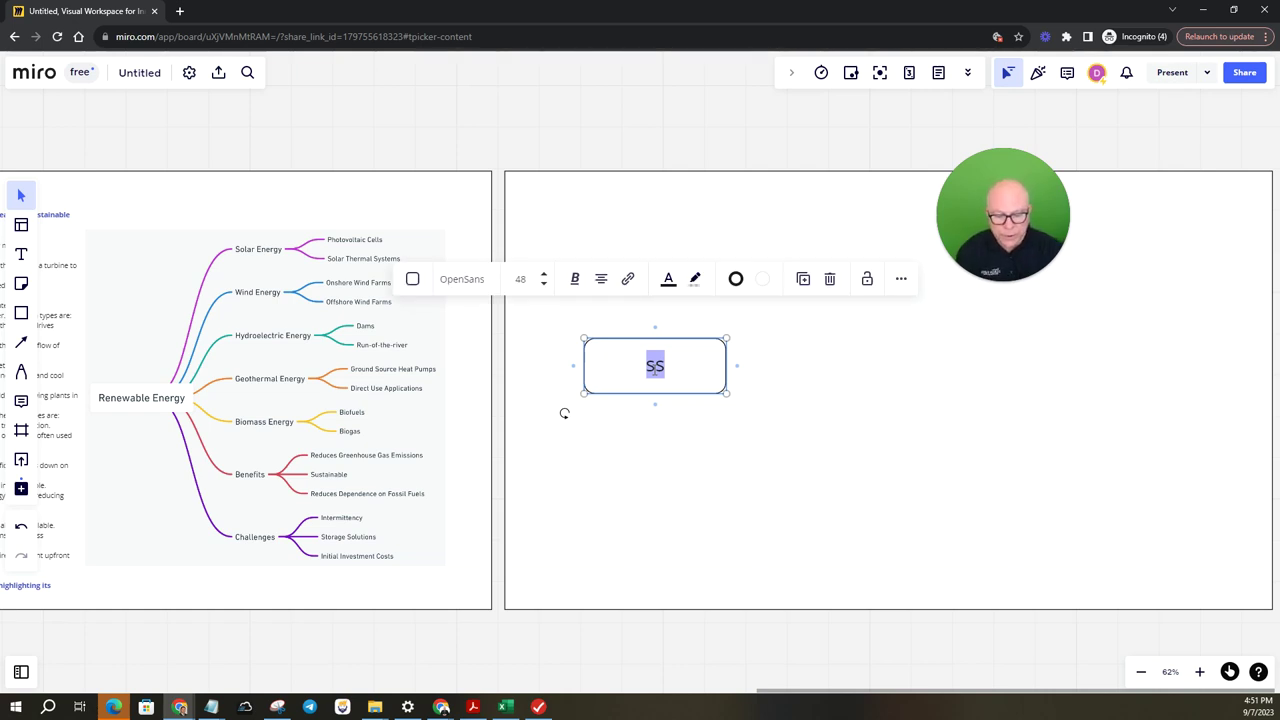
type("Renew")
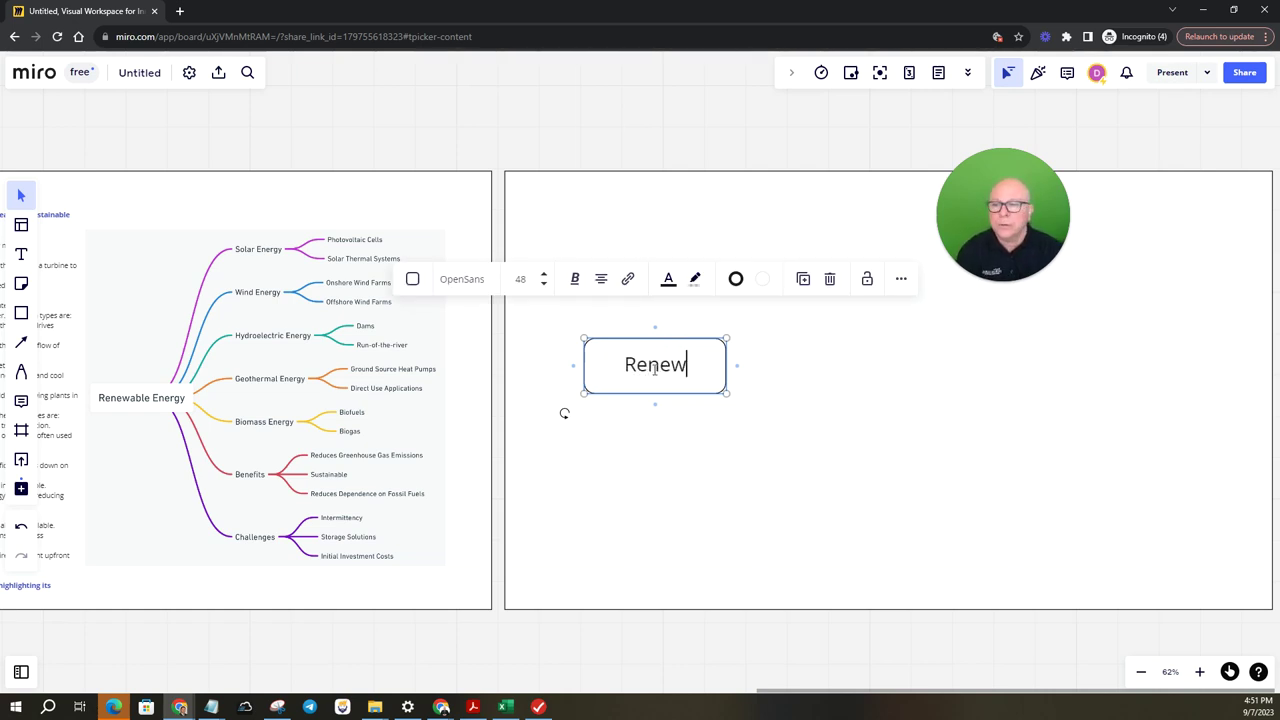
type("able E")
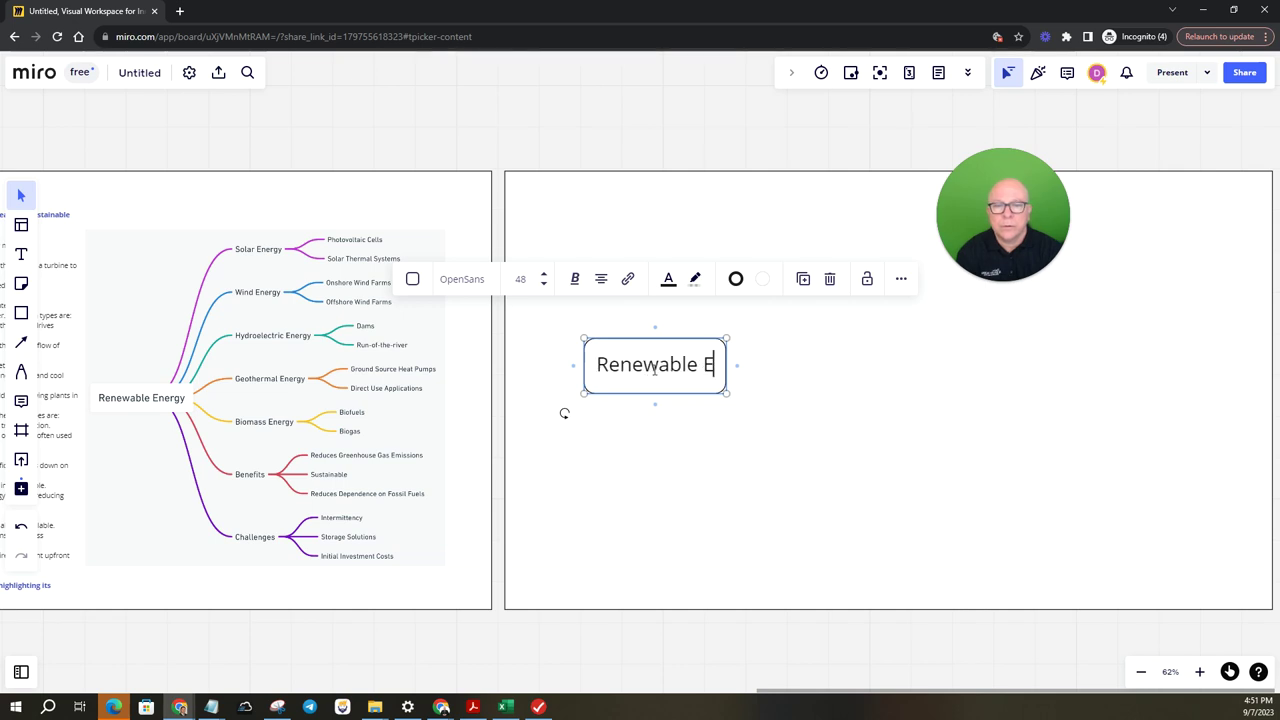
type("nergy")
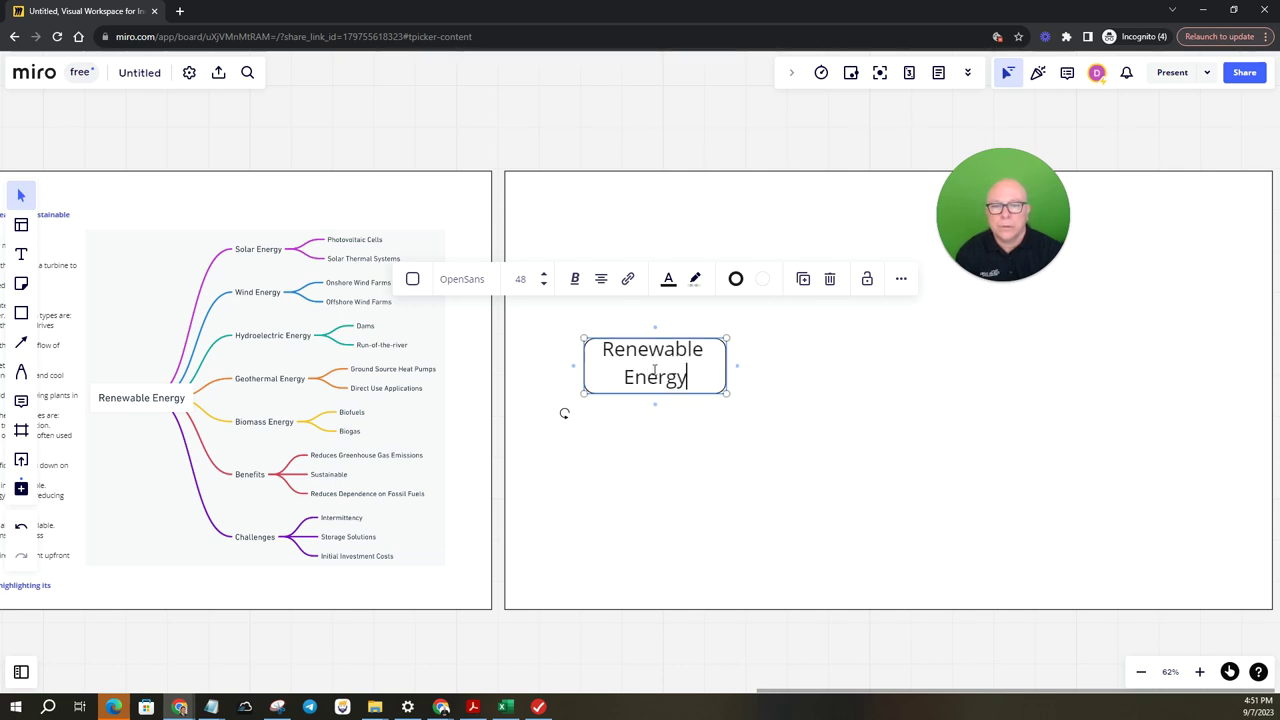
Step: Reduce the "Renewable Energy" label to text size 36 so it fits on one line in its box
key("ctrl+a")
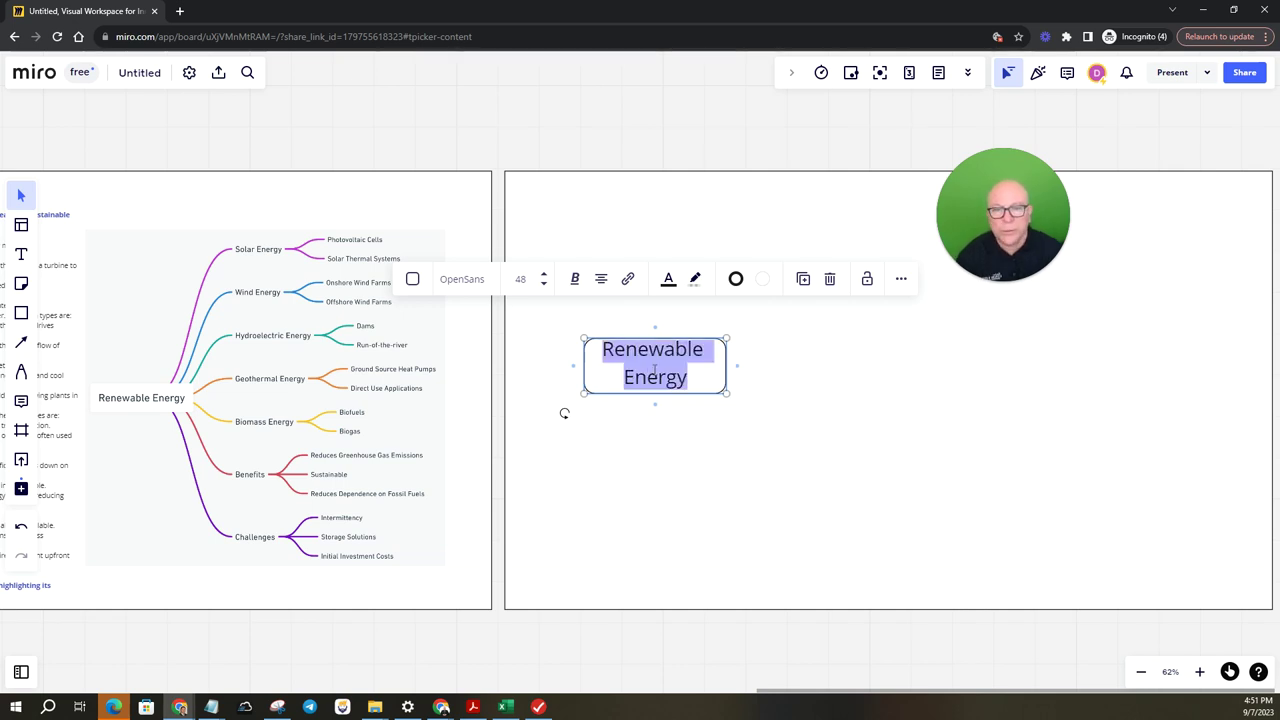
left_click(545, 285)
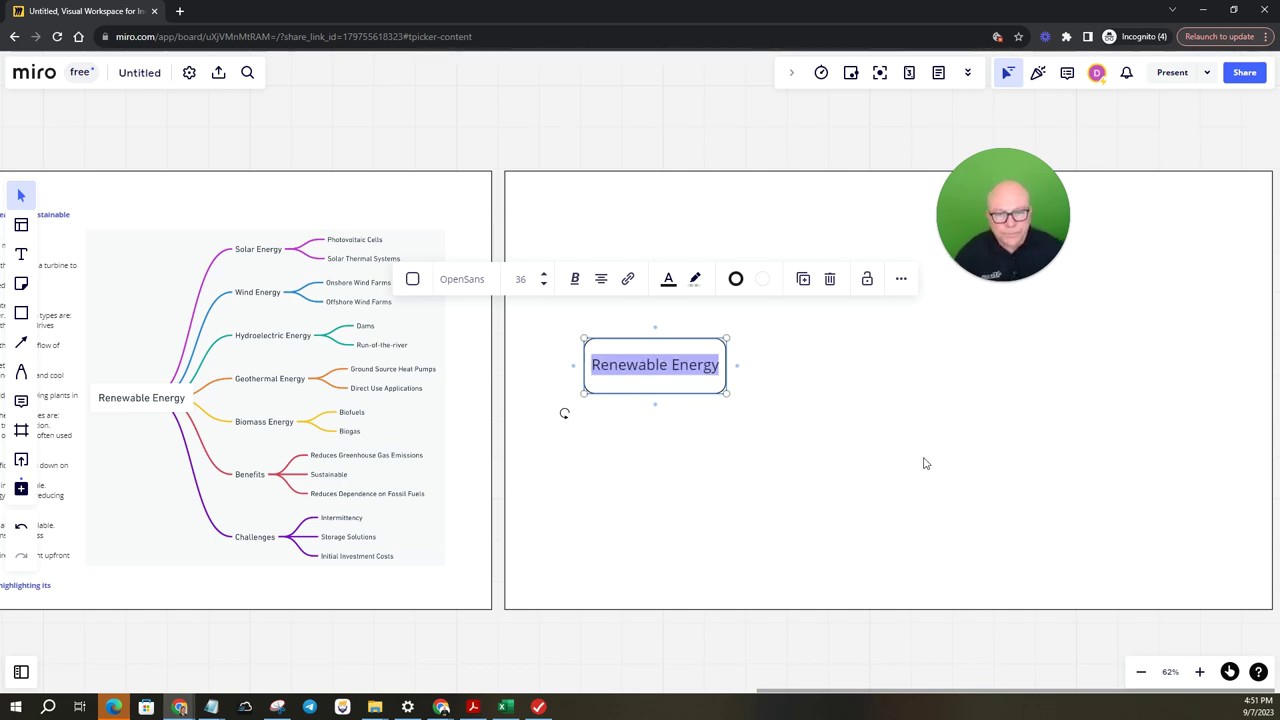
left_click(947, 377)
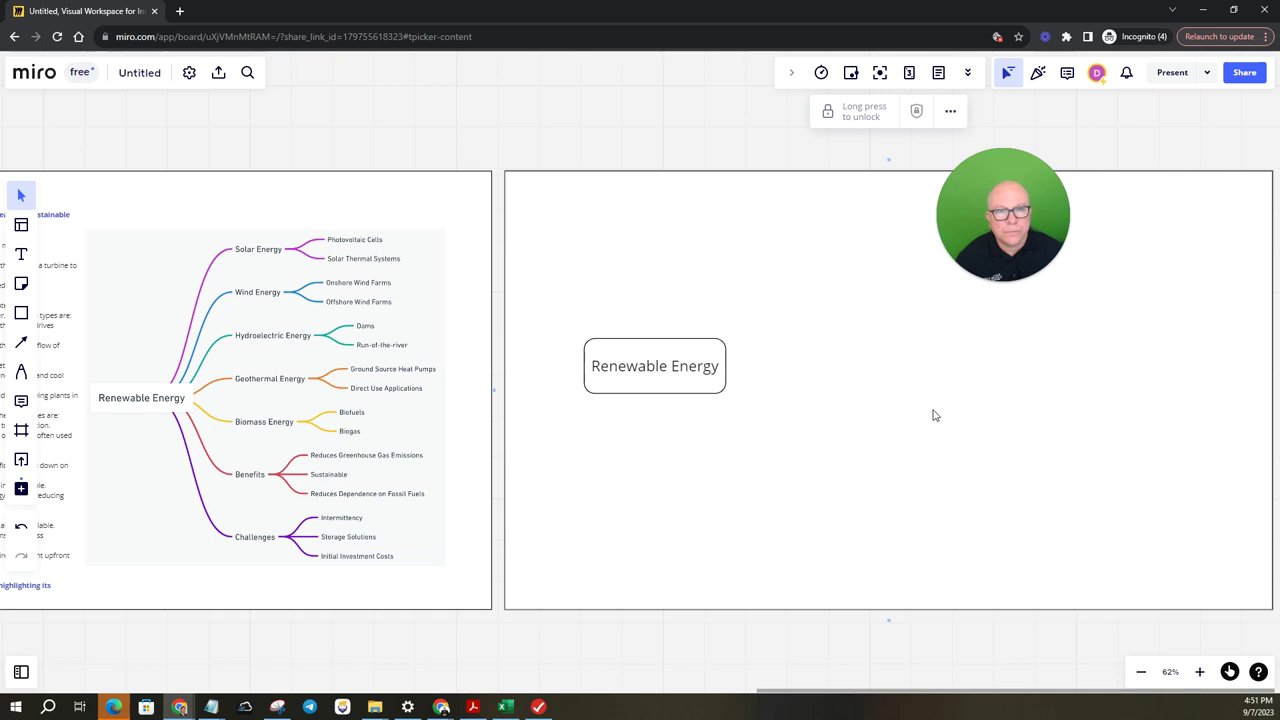
Step: Turn the white "dfdd" text above the Renewable Energy box black and replace its wording with "Solar Engergy"
left_click(830, 258)
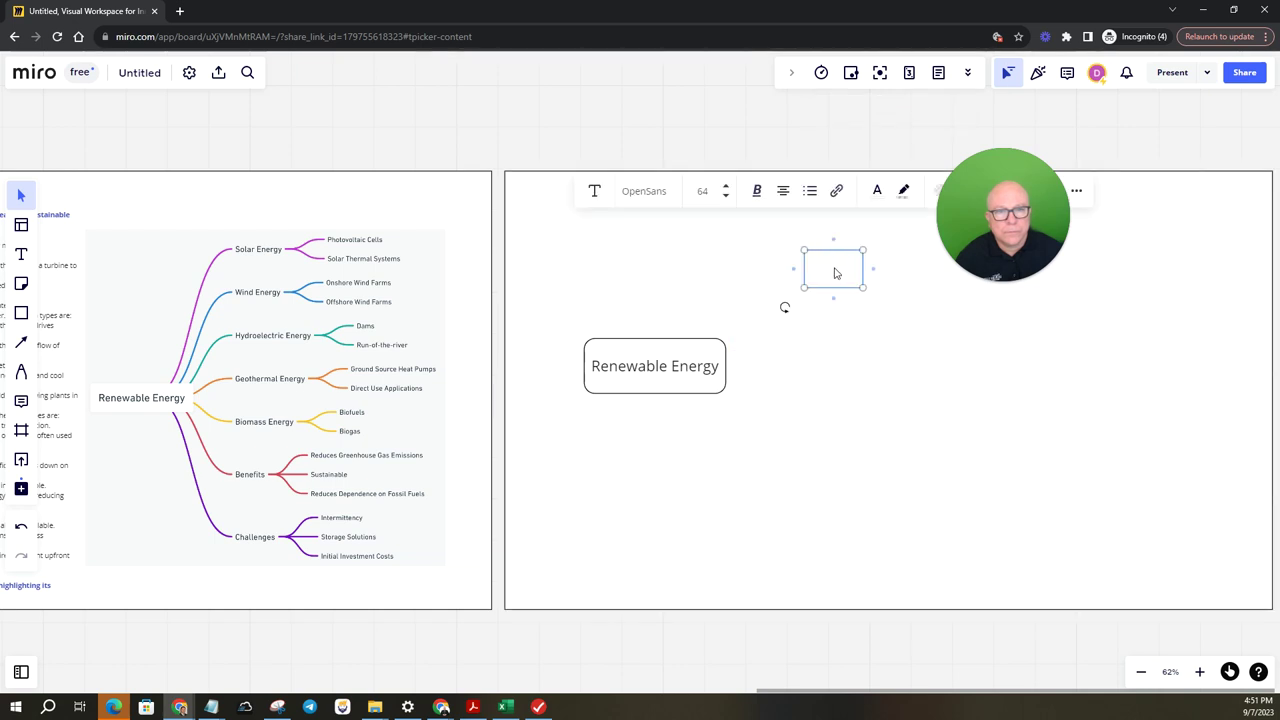
double_click(839, 275)
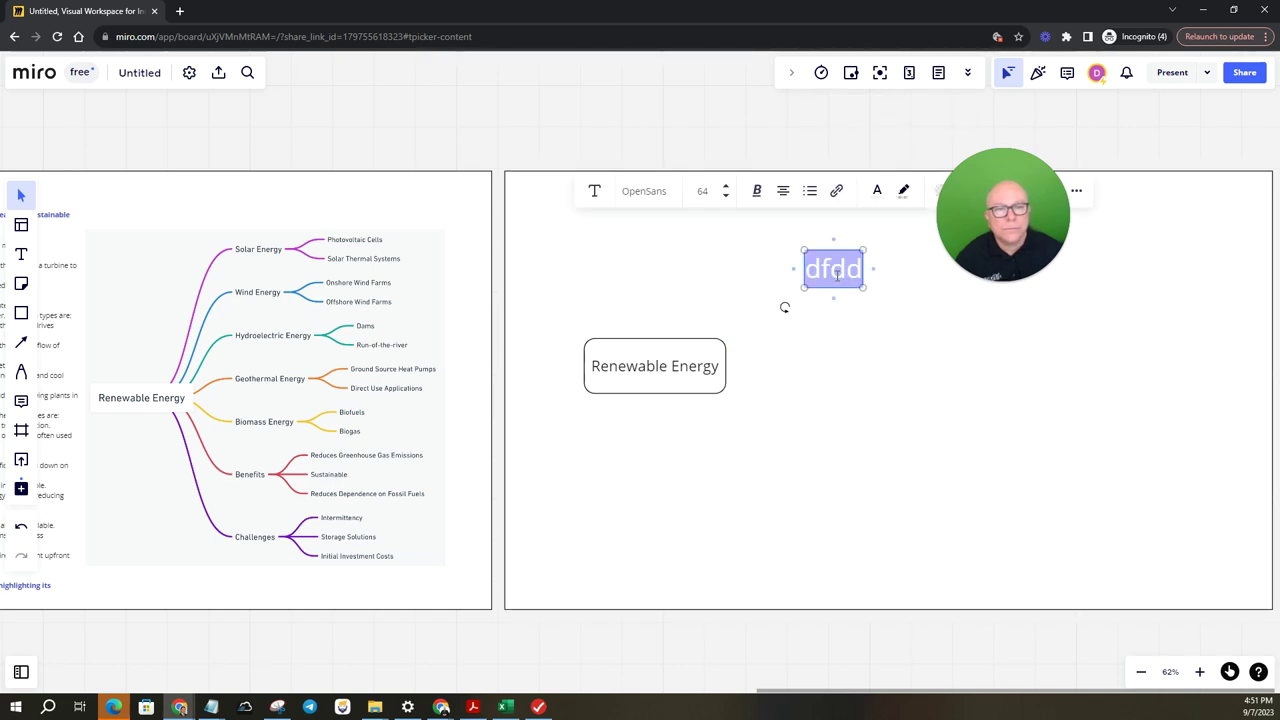
left_click(877, 192)
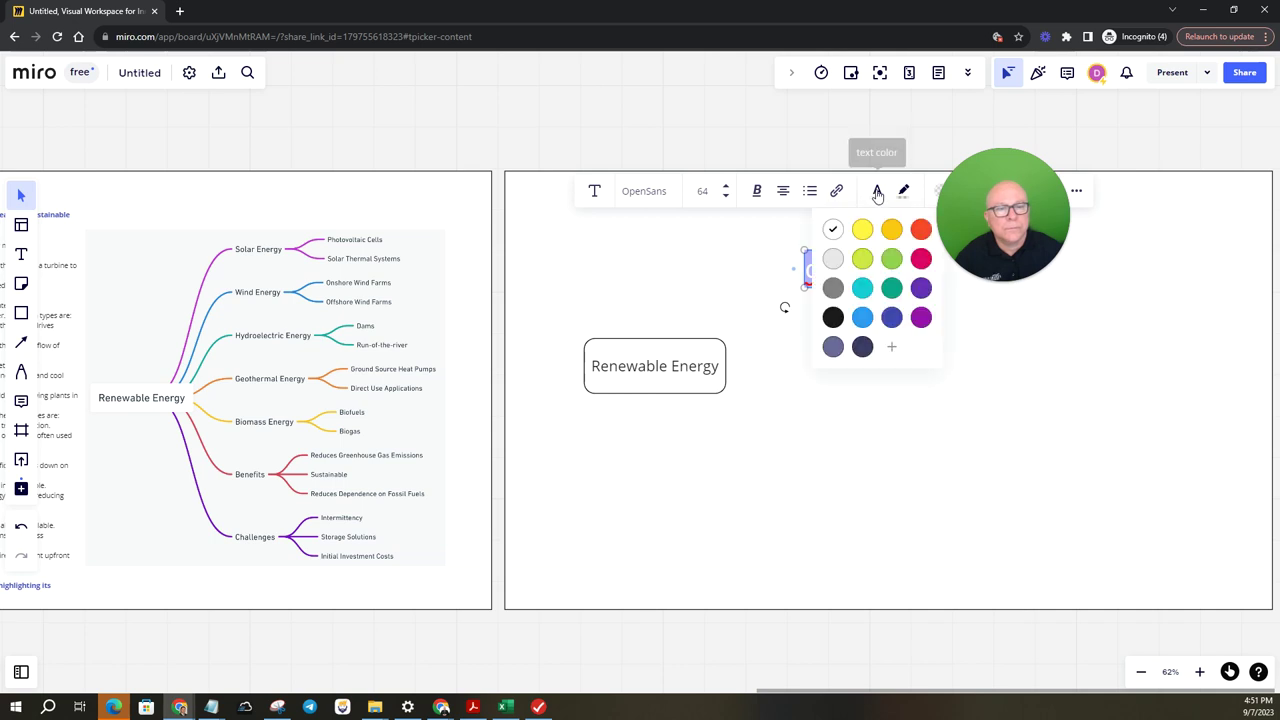
left_click(834, 317)
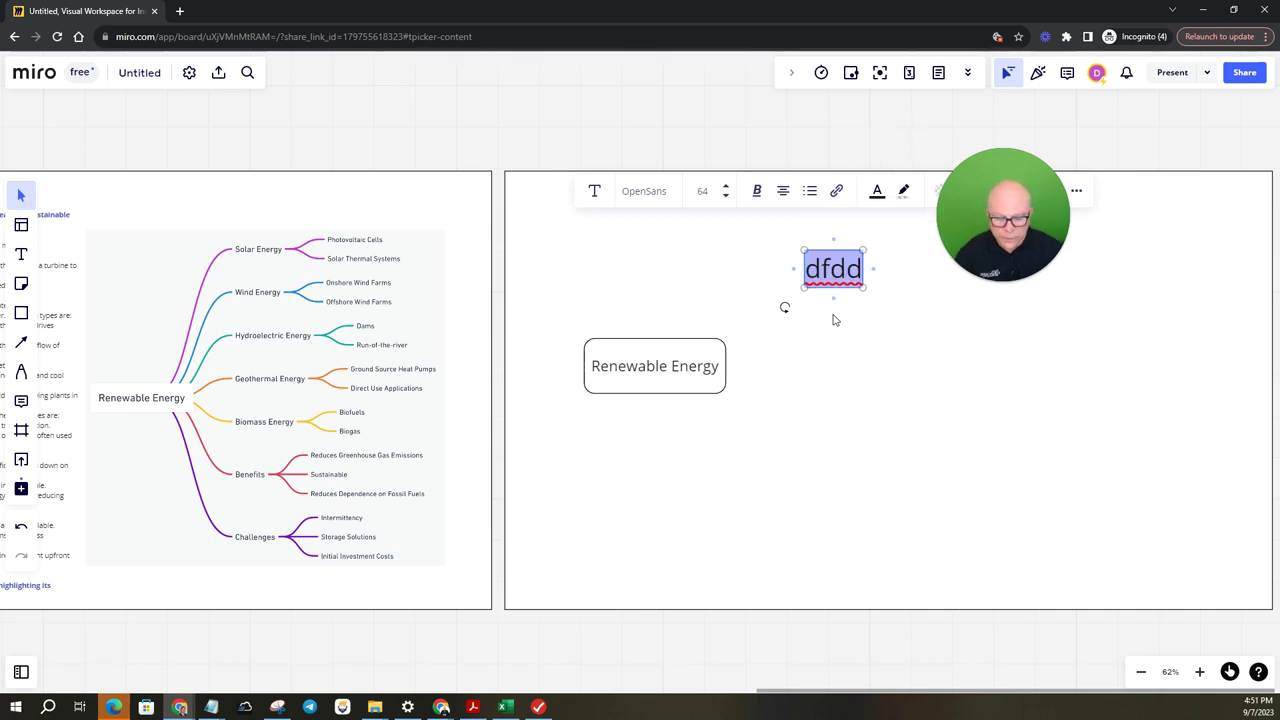
type("Solar")
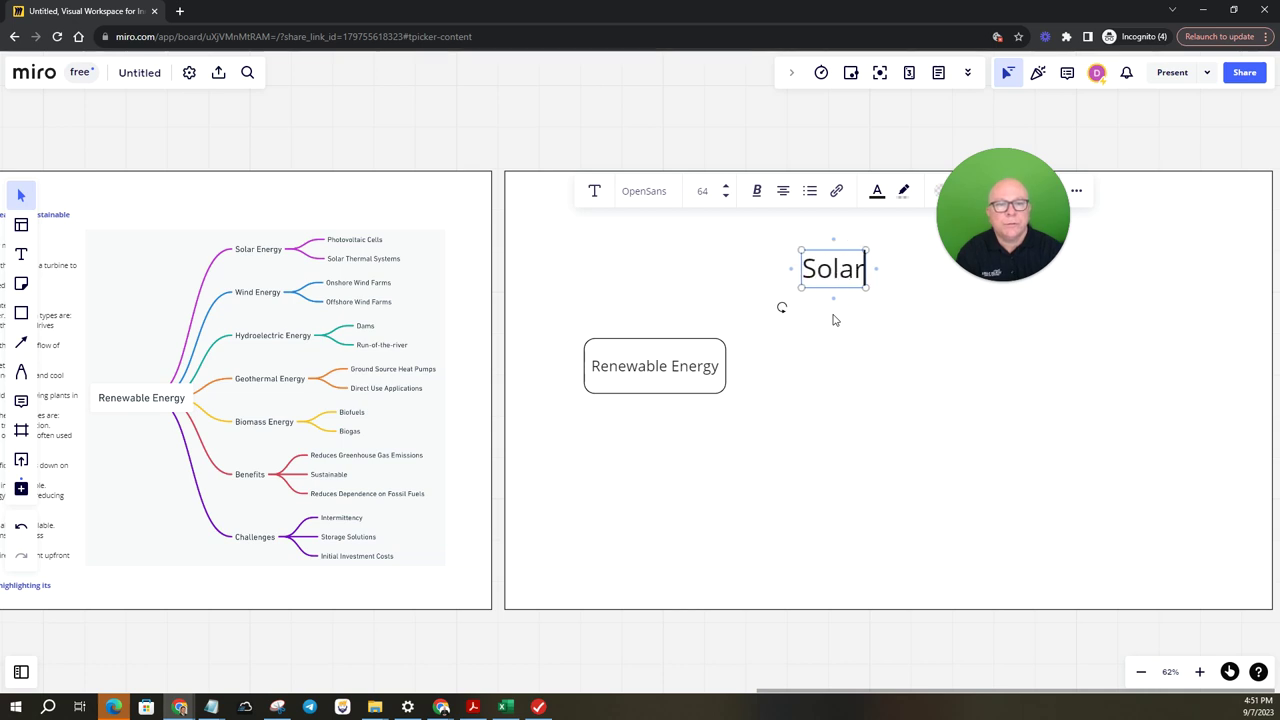
type(" Engergy")
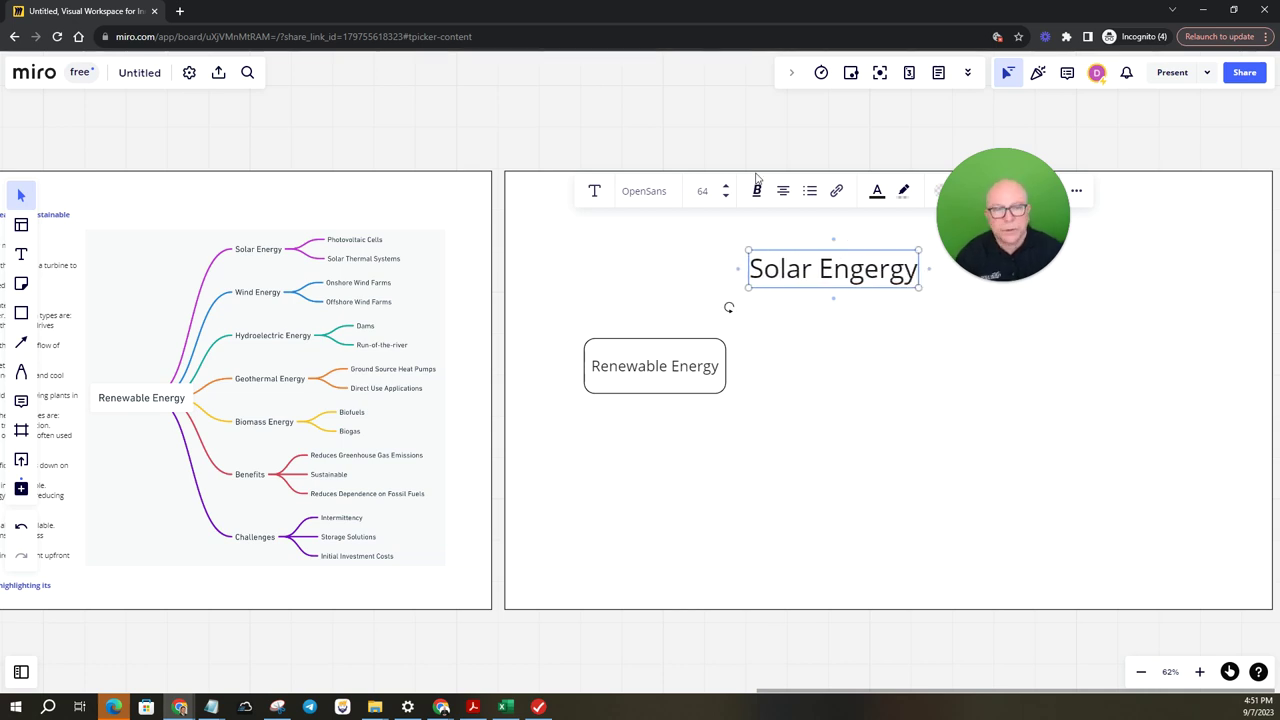
Step: Reduce the "Solar Engergy" text to size 36 and correct its second word to "Energy"
key("ctrl+a")
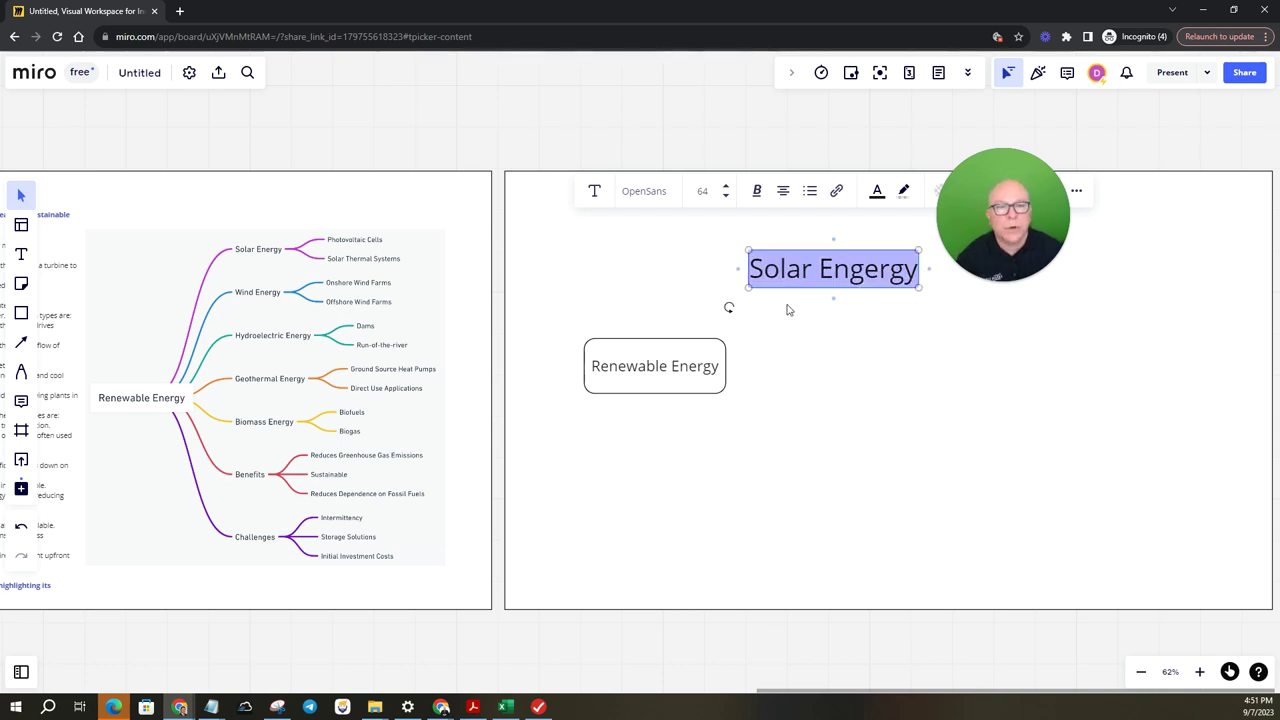
left_click(727, 198)
left_click(727, 198)
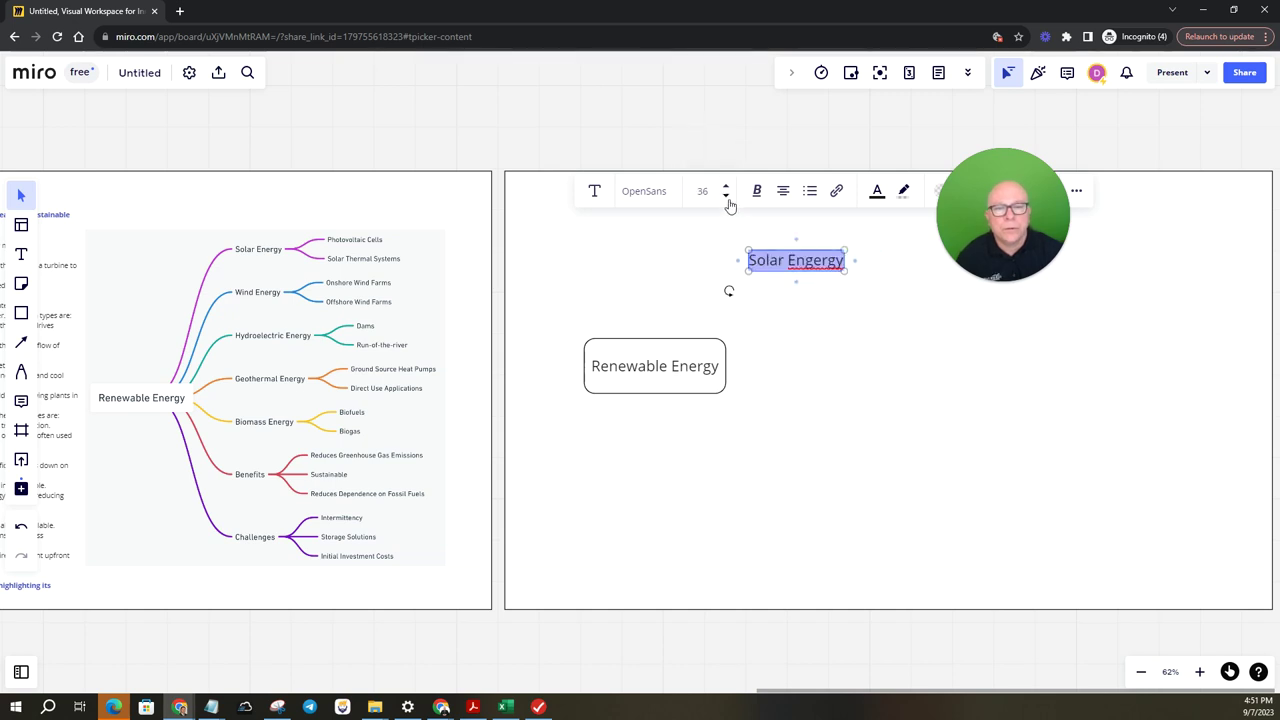
right_click(804, 265)
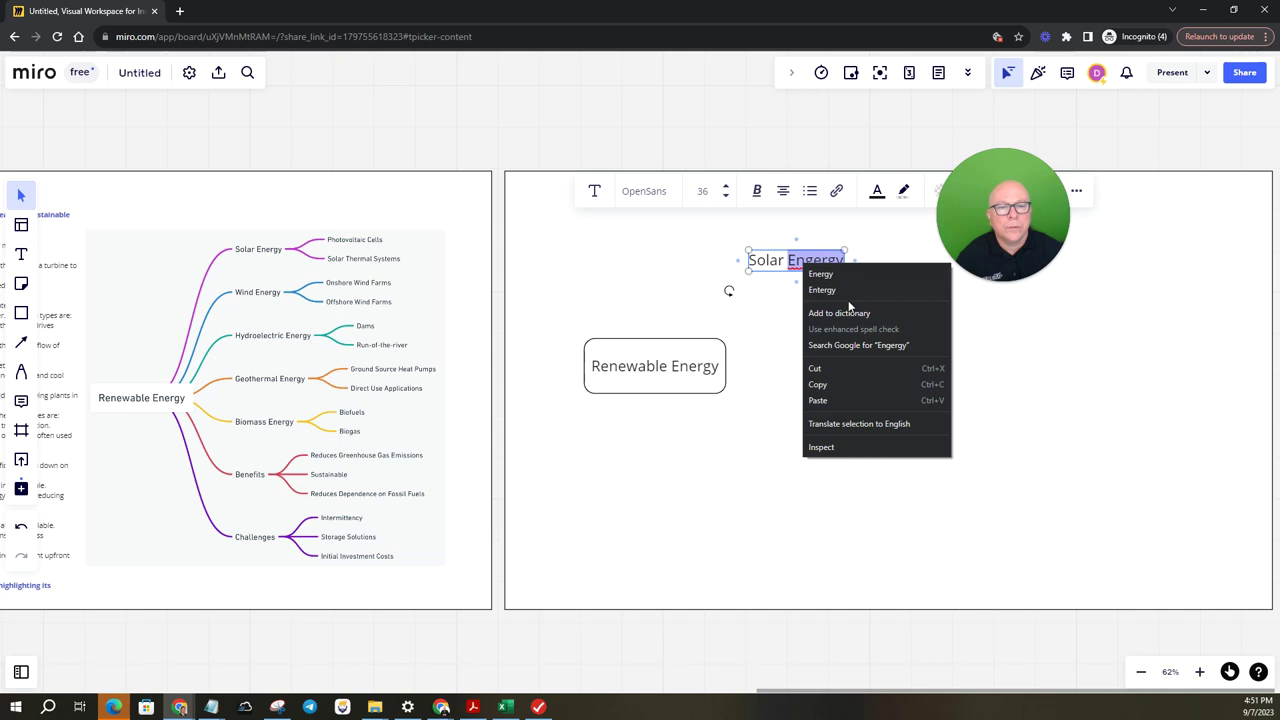
left_click(820, 273)
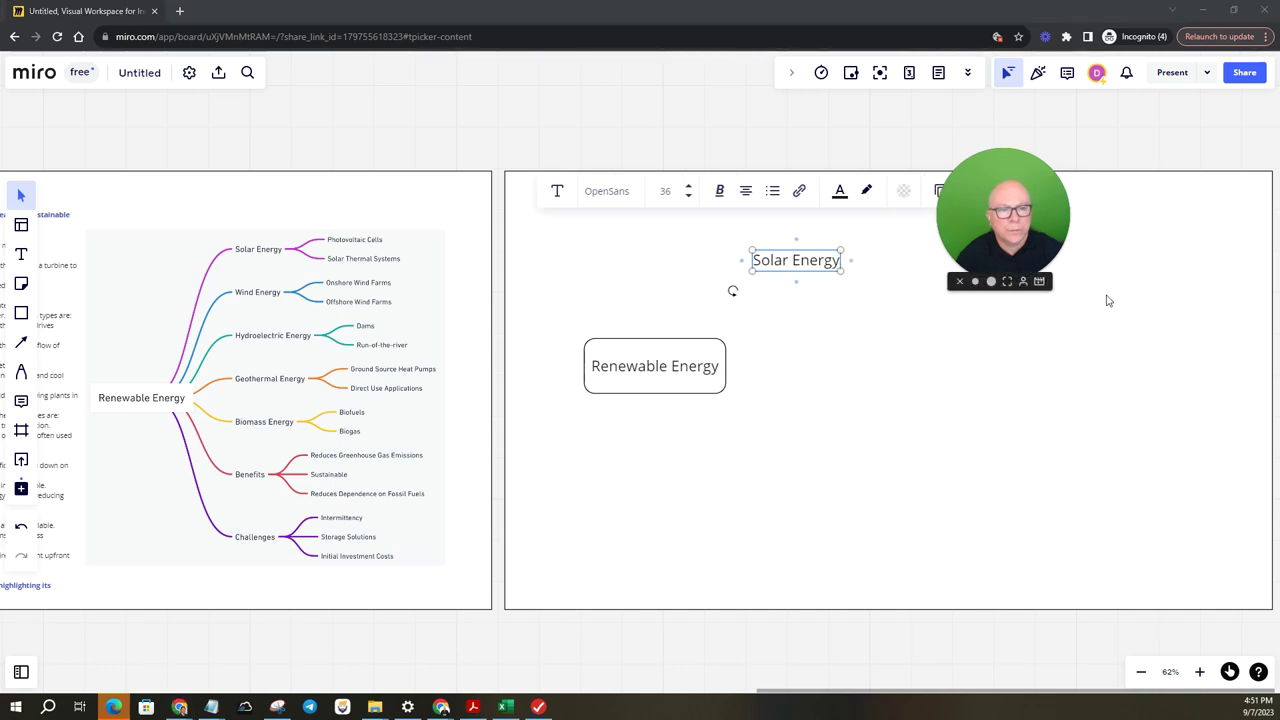
left_click_drag(1008, 265, 433, 182)
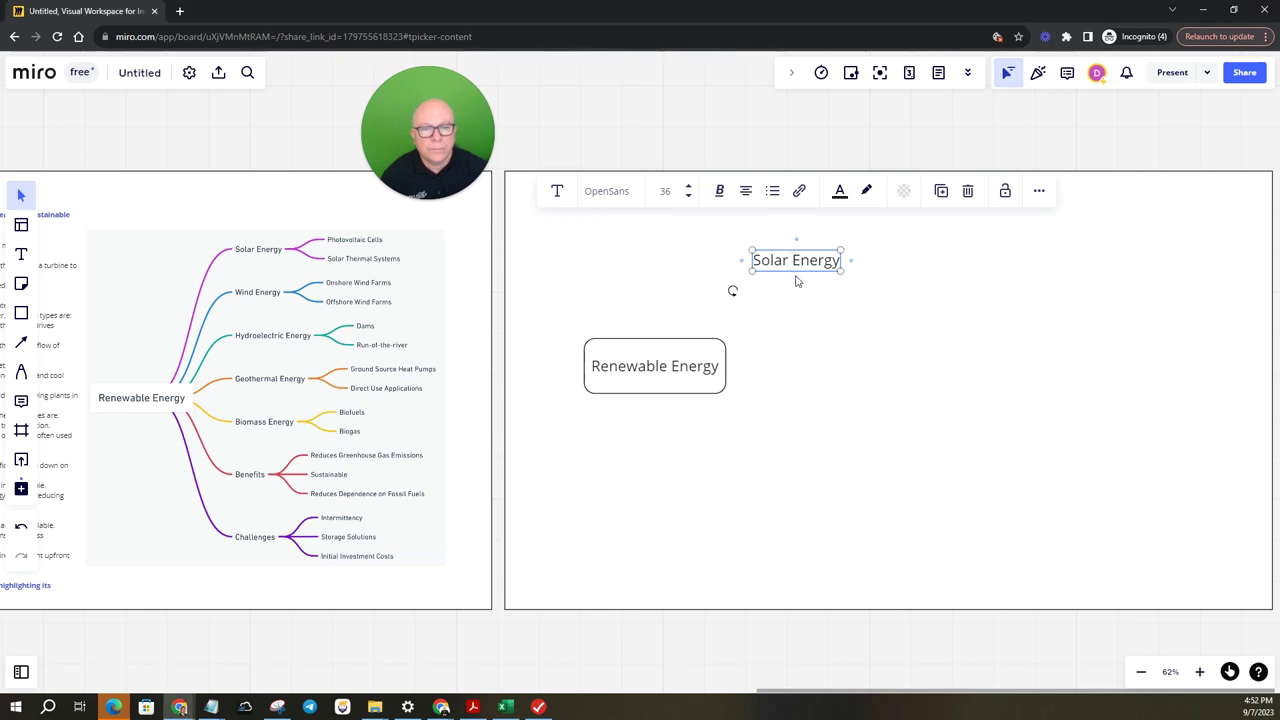
left_click(834, 328)
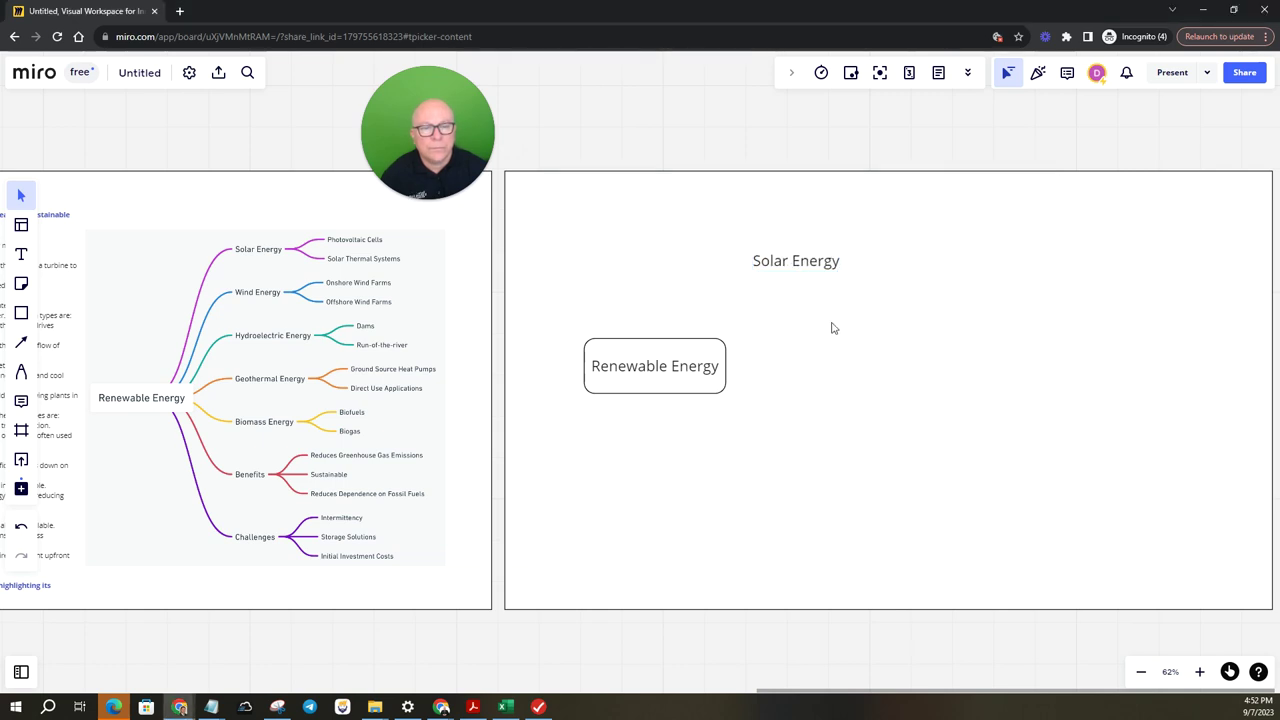
Step: Move the "Solar Energy" text slightly away from the Renewable Energy box and place a duplicate above and to its right
left_click_drag(802, 272, 853, 285)
left_click(862, 289)
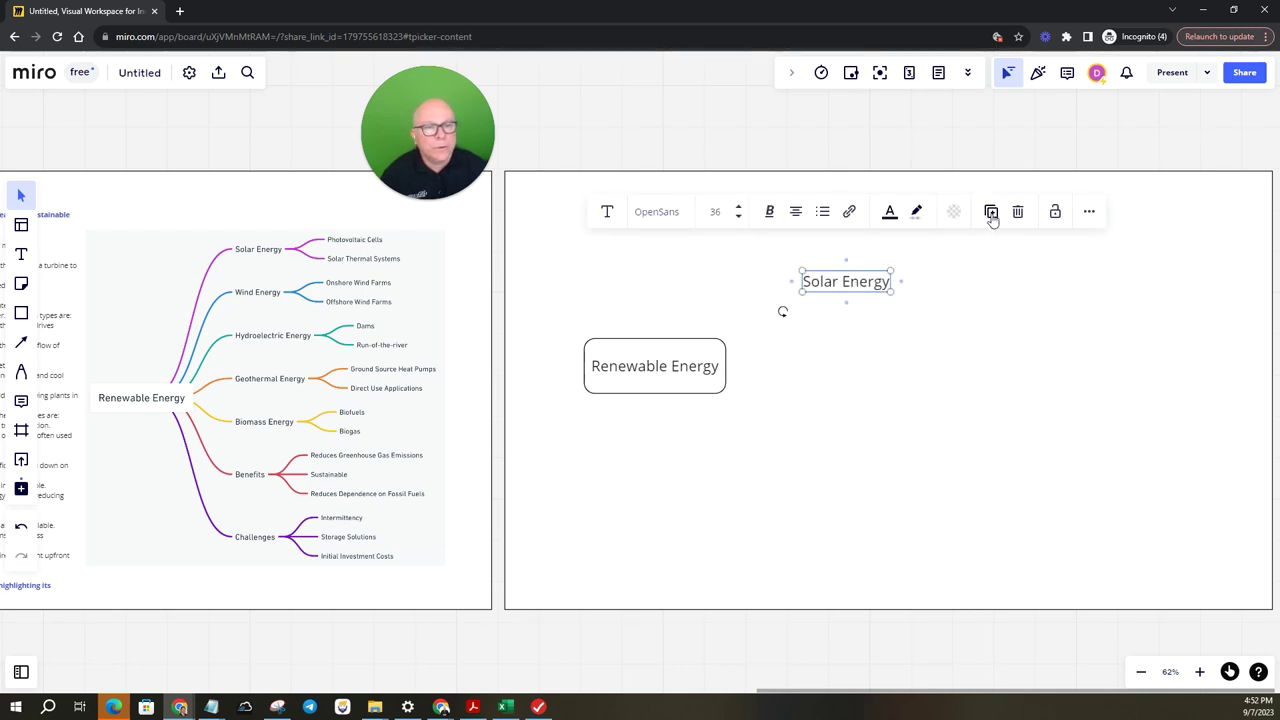
key("ctrl+d")
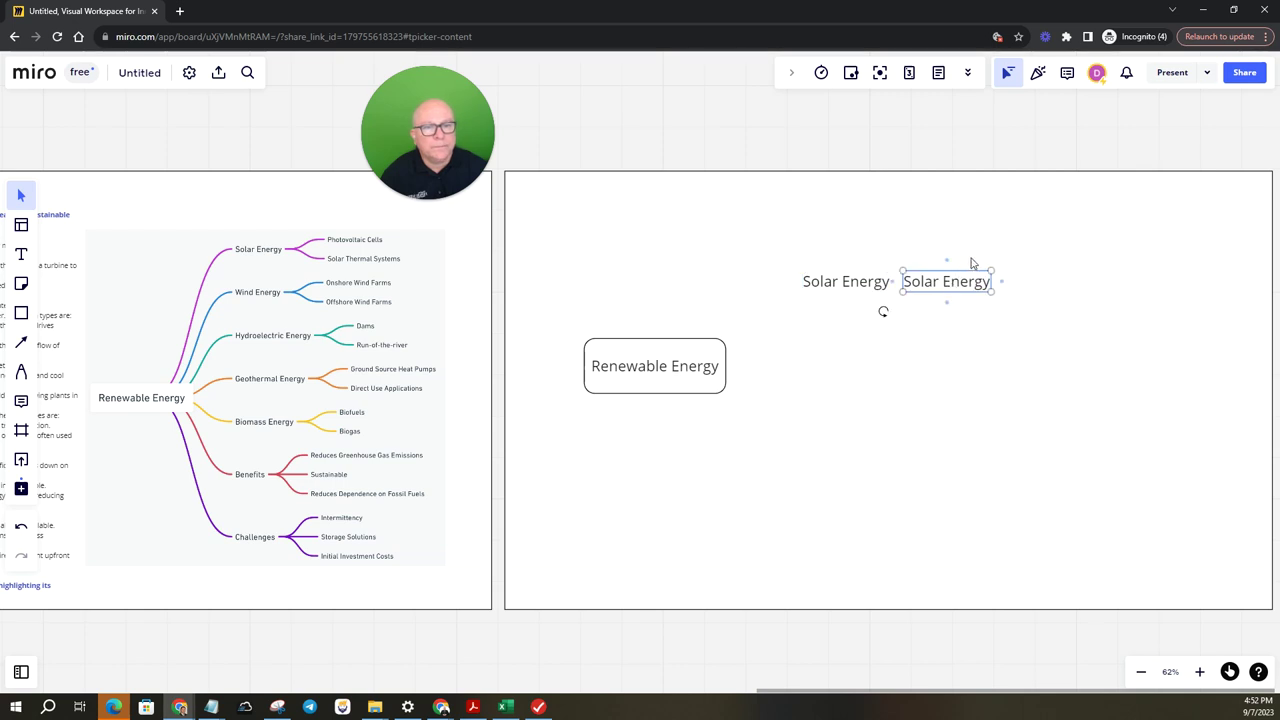
left_click_drag(883, 311, 921, 282)
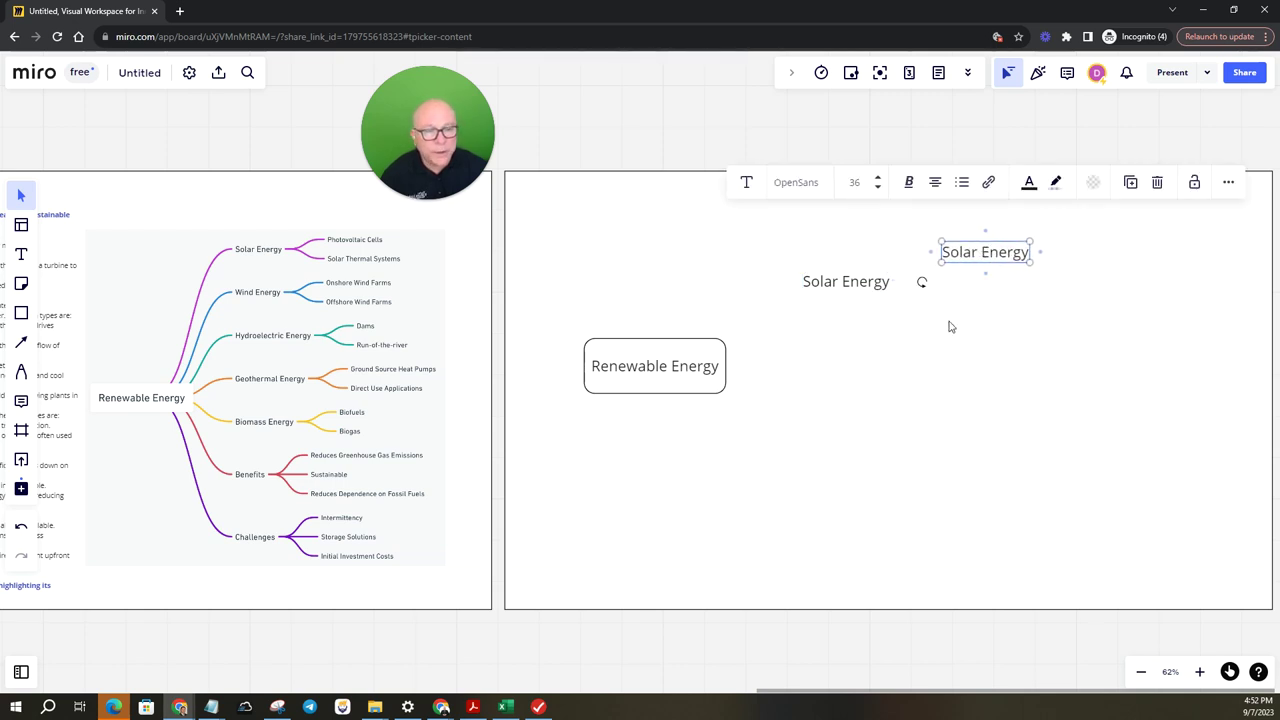
Step: Change the duplicate's wording to "Photovoltaic Cells" and move it farther up and right of "Solar Energy"
double_click(957, 256)
left_click(957, 255)
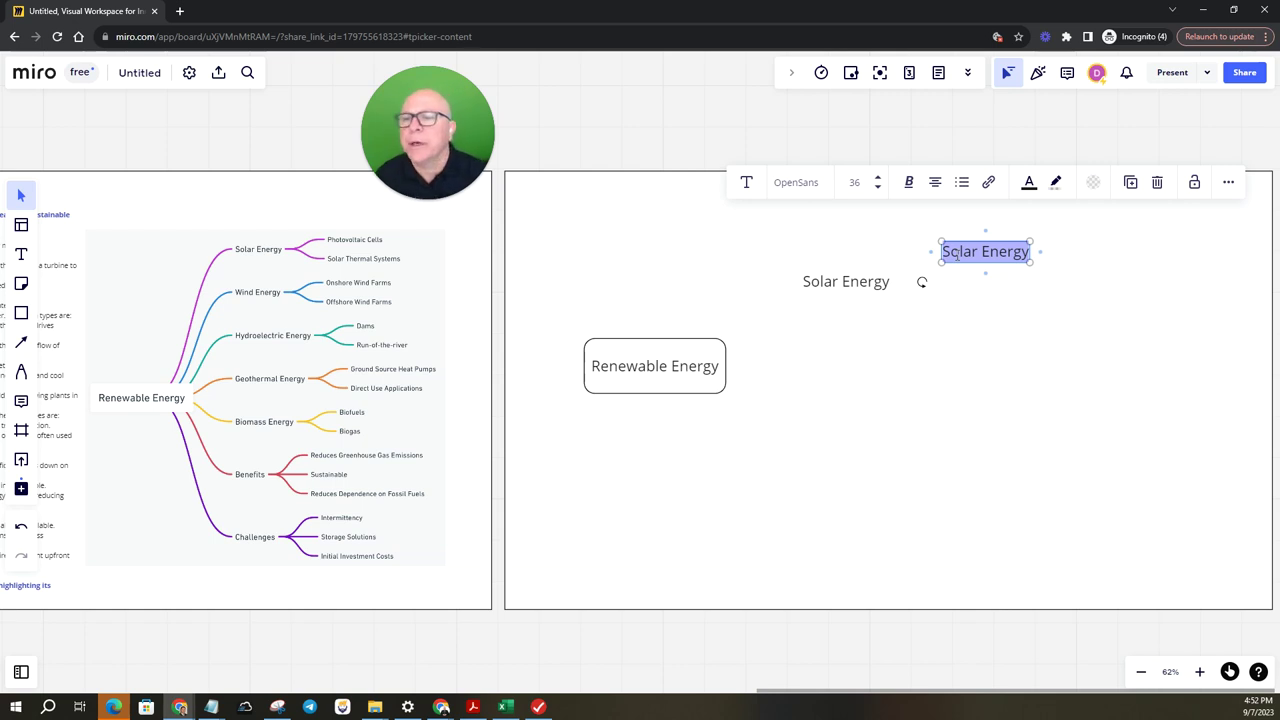
type("Photovo")
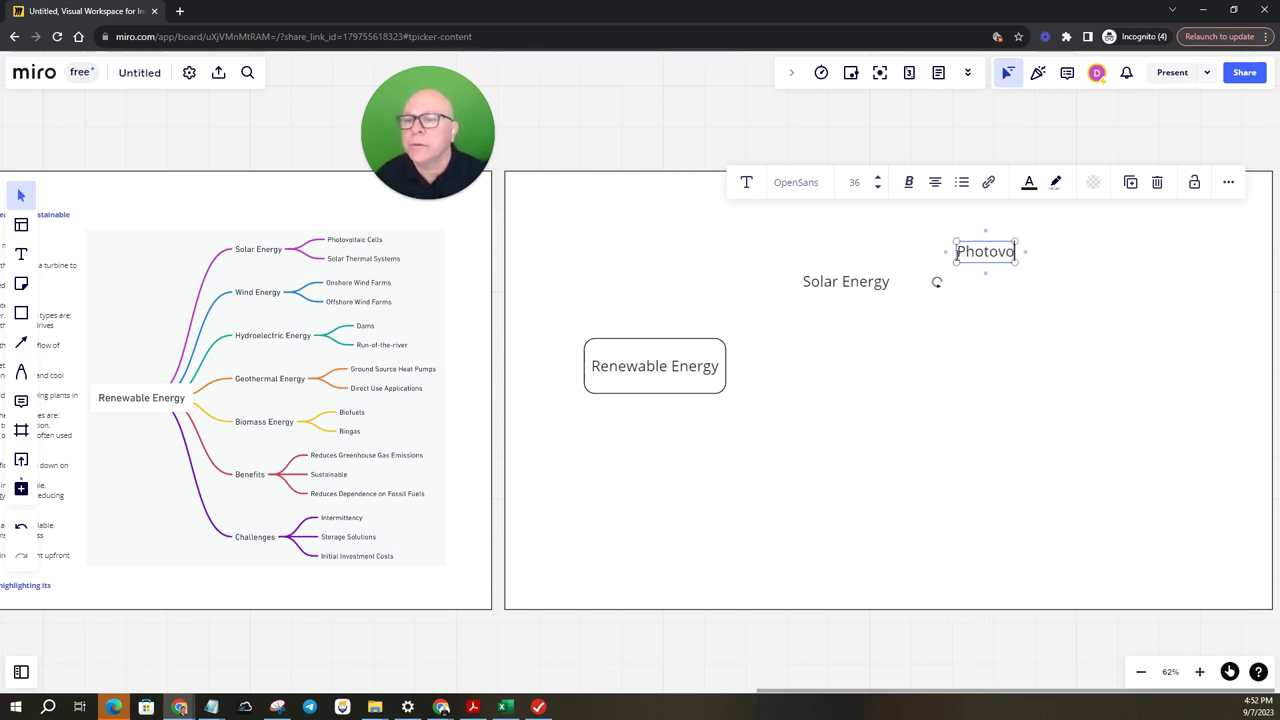
type("ltaic Cell")
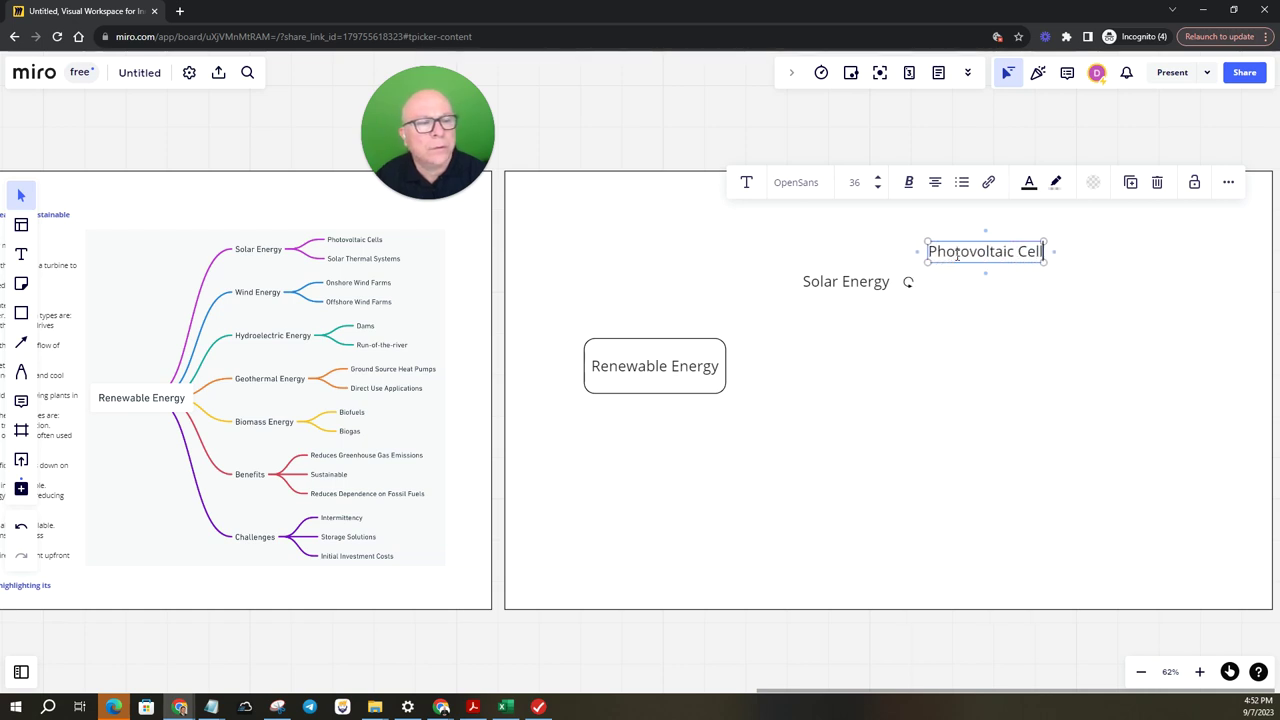
type("s")
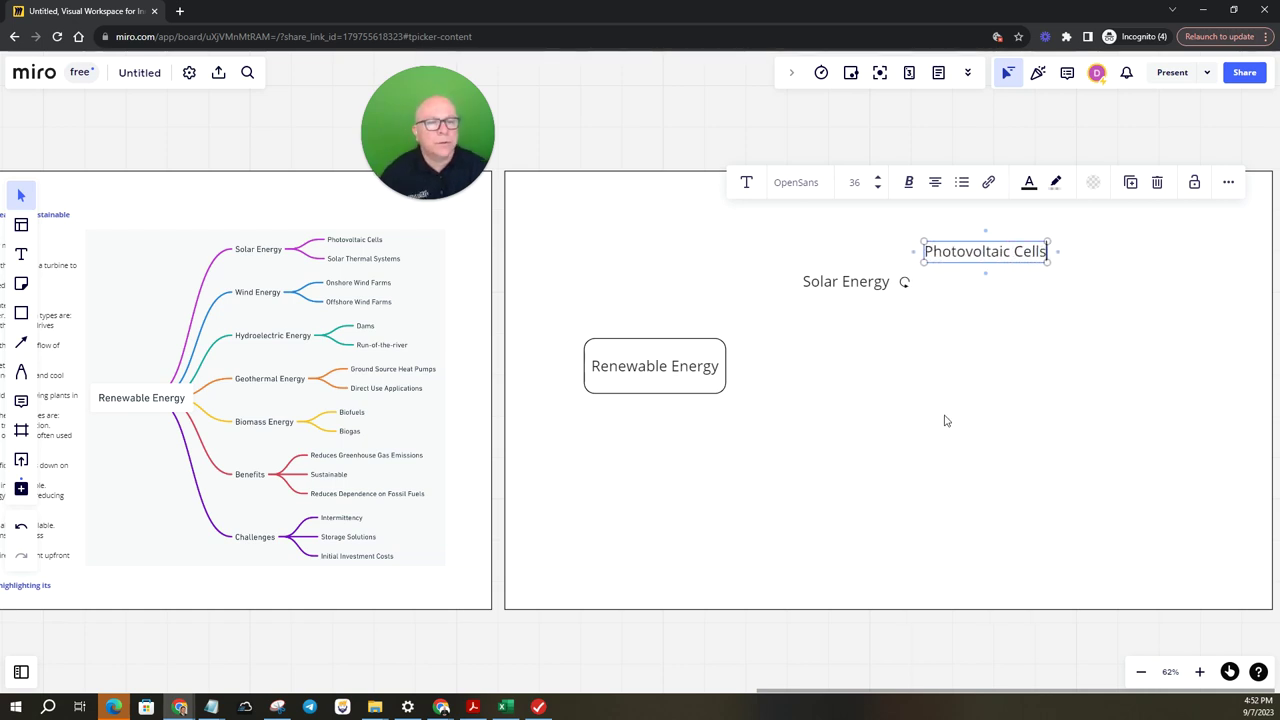
left_click(983, 337)
left_click_drag(960, 266, 1018, 245)
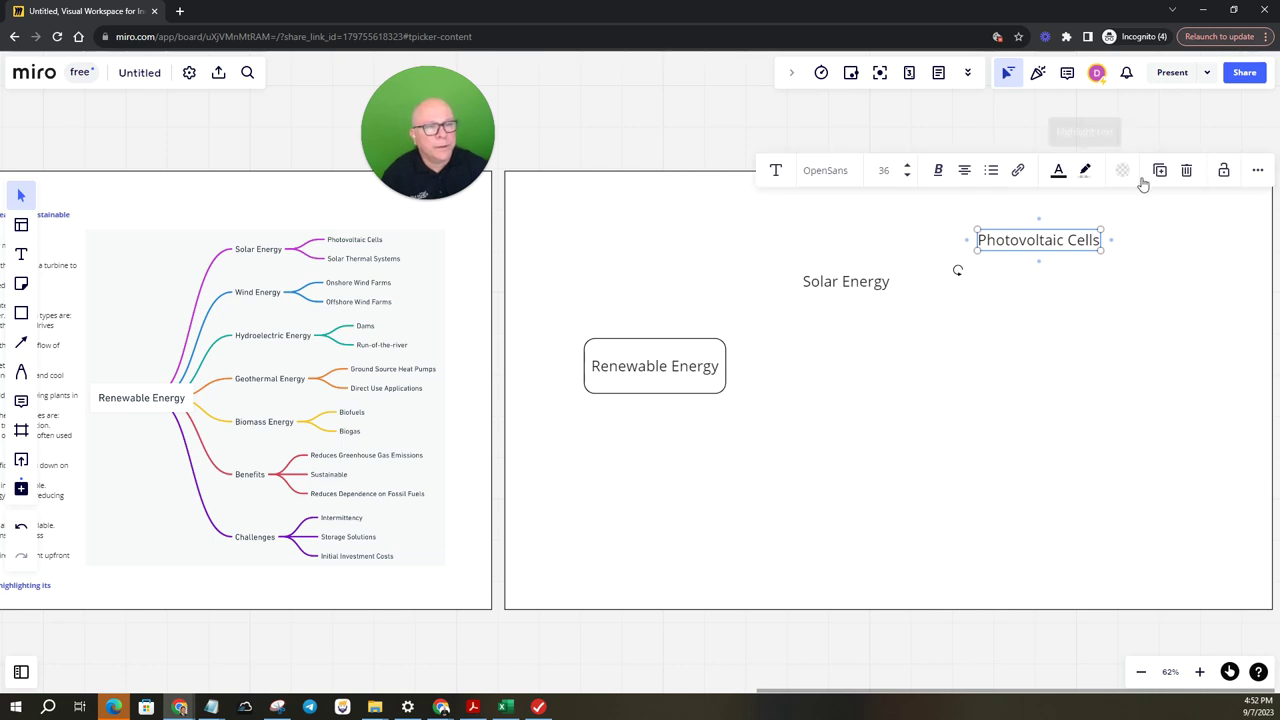
Step: Duplicate the "Photovoltaic Cells" text and align the copy directly below the original
left_click(1159, 174)
left_click(1129, 250)
left_click_drag(1150, 249, 1014, 284)
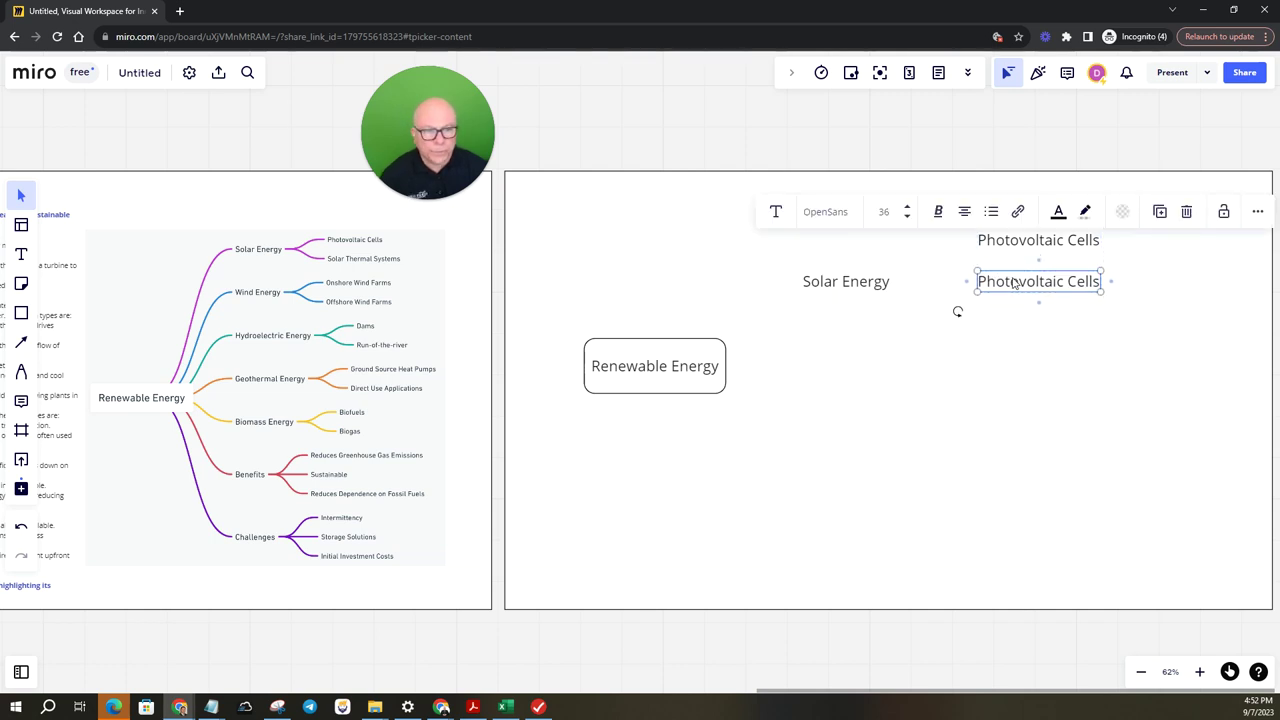
Step: Change the lower "Photovoltaic Cells" copy to "Solar Thermal System" and align its left edge with the text above
double_click(1014, 283)
triple_click(1013, 280)
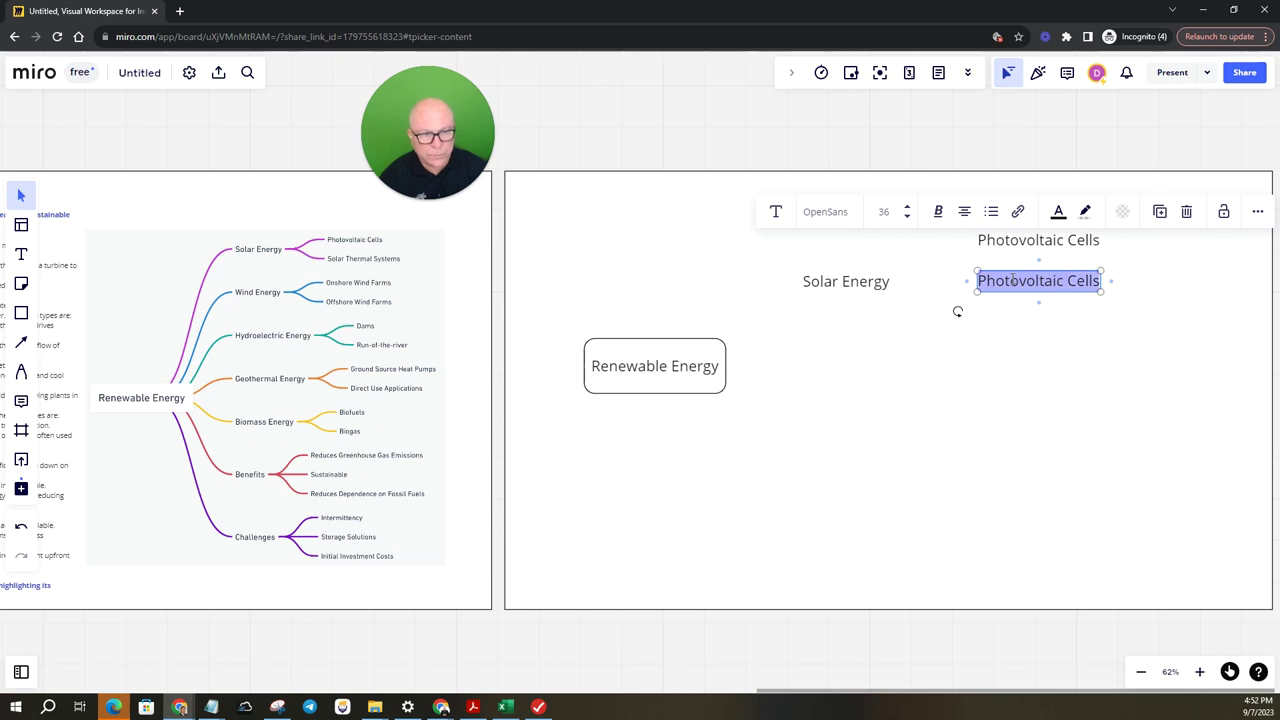
type("Sol")
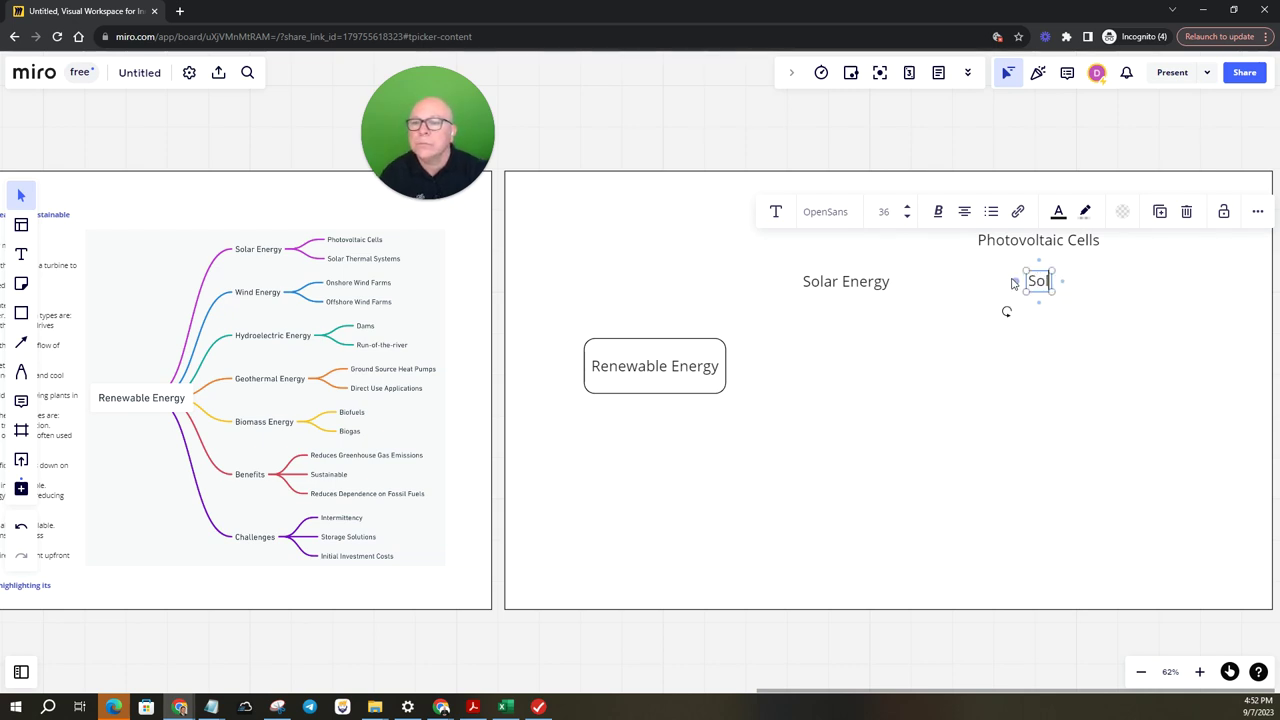
type("ar Tgher")
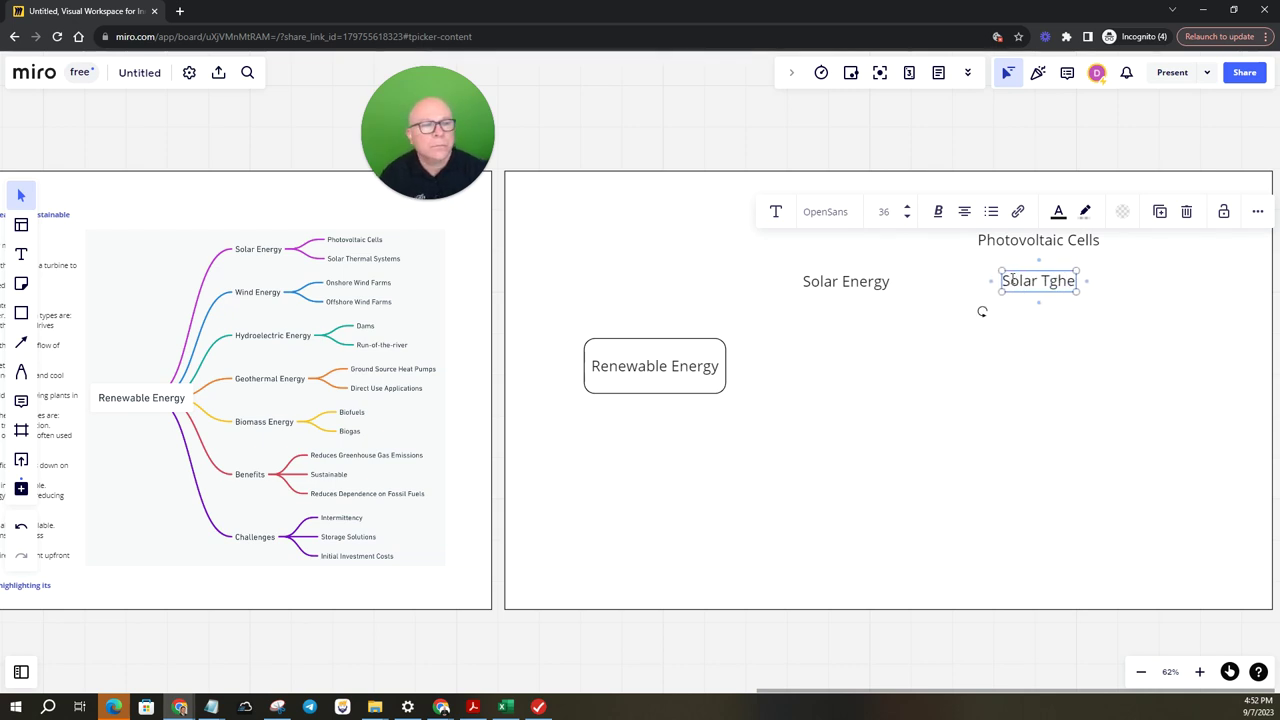
key("BackSpace")
key("BackSpace")
key("BackSpace")
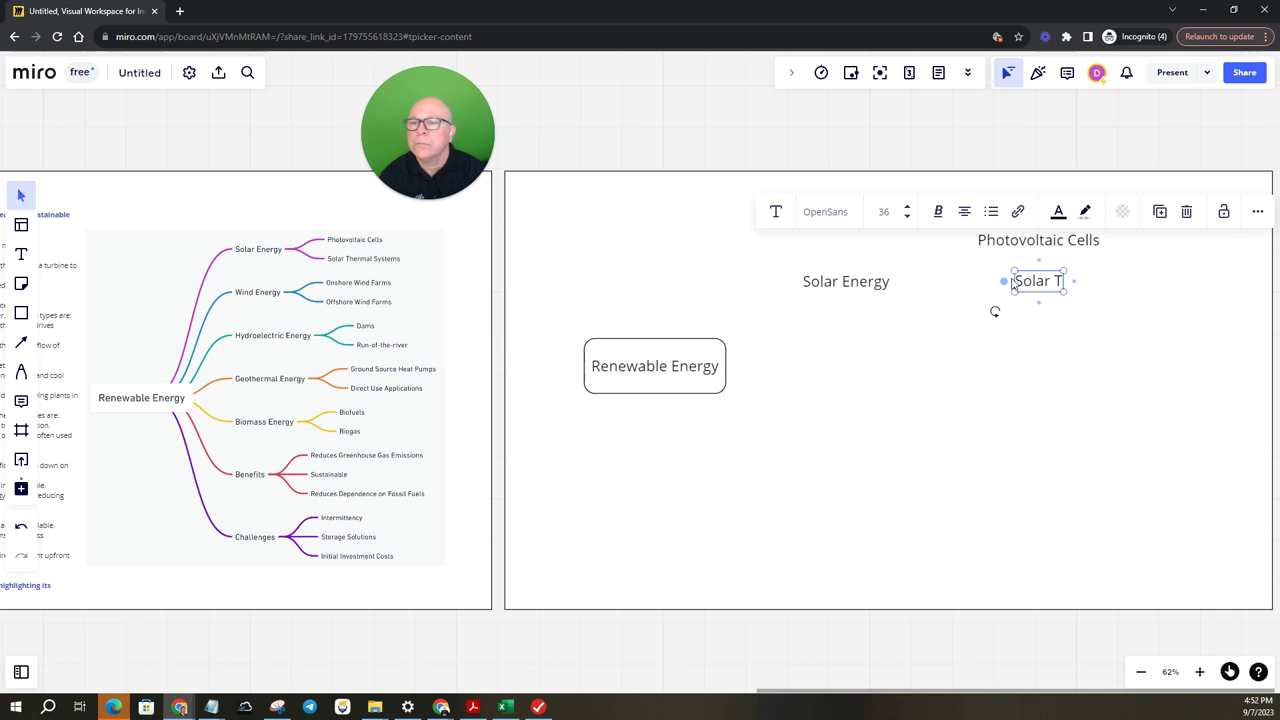
type("hermal Syst")
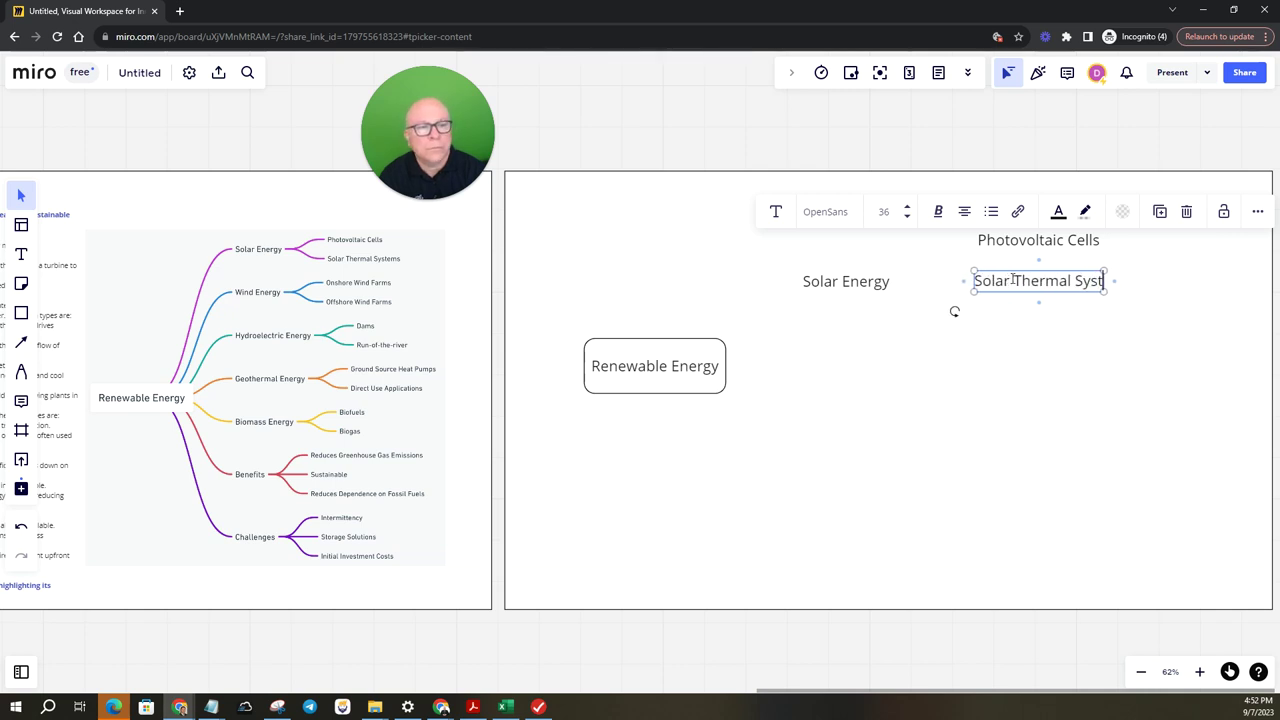
type("em")
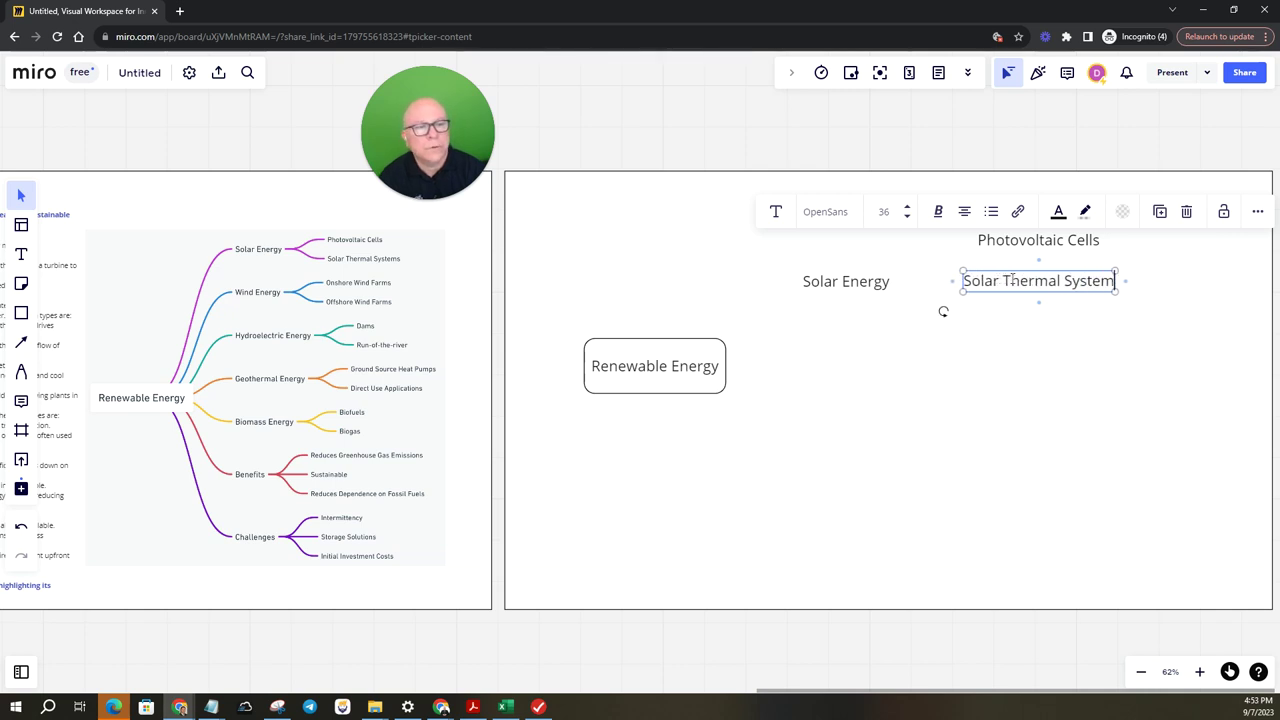
left_click(1030, 327)
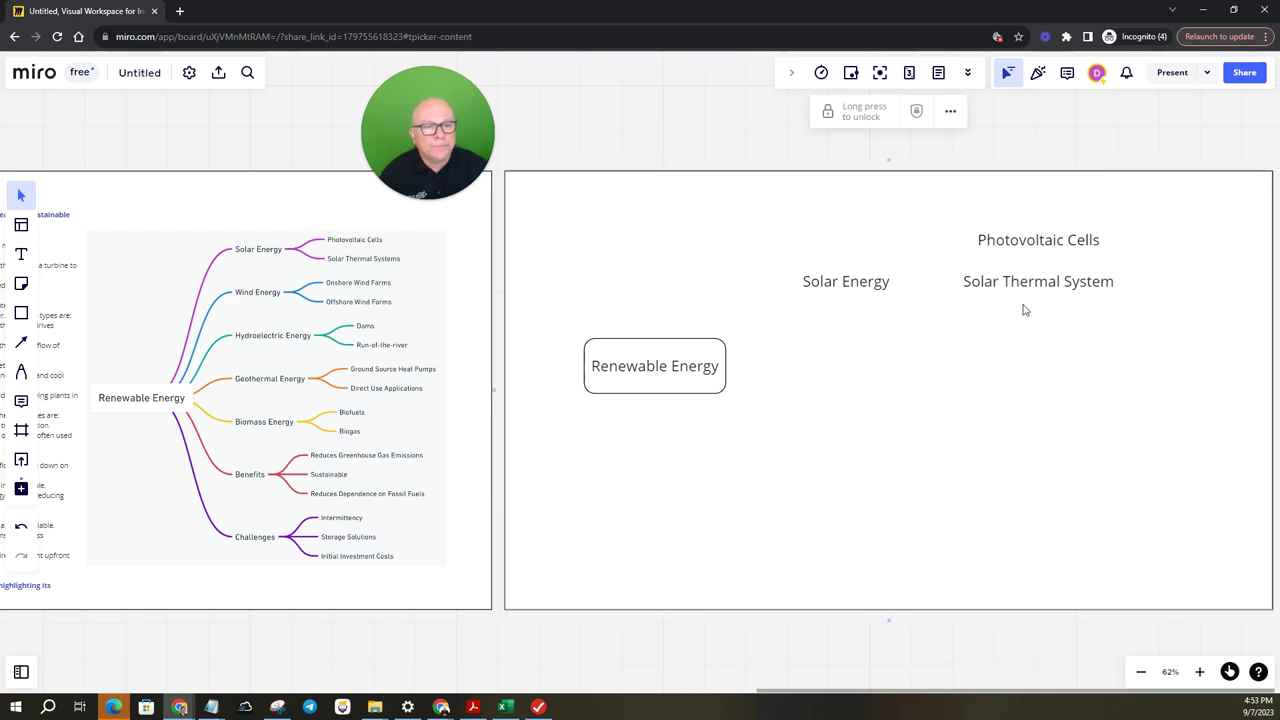
left_click_drag(1022, 284, 1037, 280)
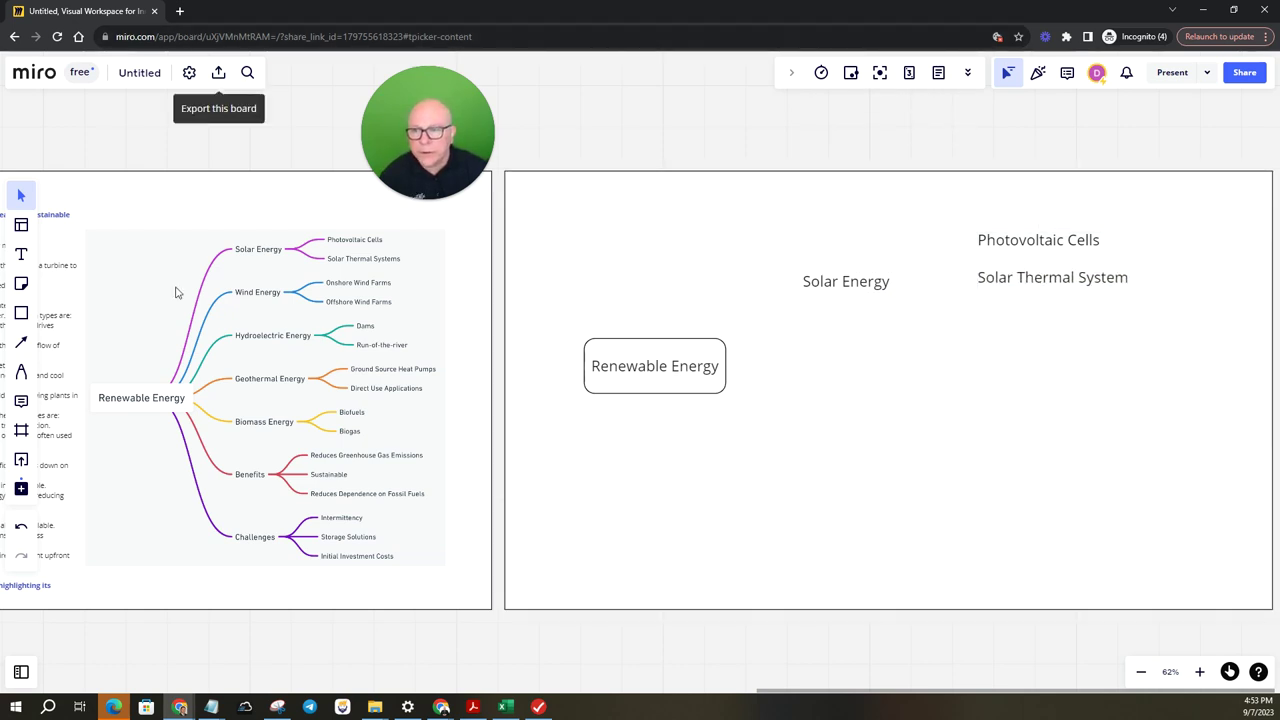
Step: Connect the upper edge of the Renewable Energy box to the "Solar Energy" text with a curved arrow
left_click(735, 371)
mouse_move(655, 333)
left_mouse_down()
mouse_move(754, 346)
mouse_move(815, 290)
left_mouse_up()
left_click(931, 374)
Step: Draw a curved arrow from the right end of "Solar Energy" to "Photovoltaic Cells"
left_click(893, 287)
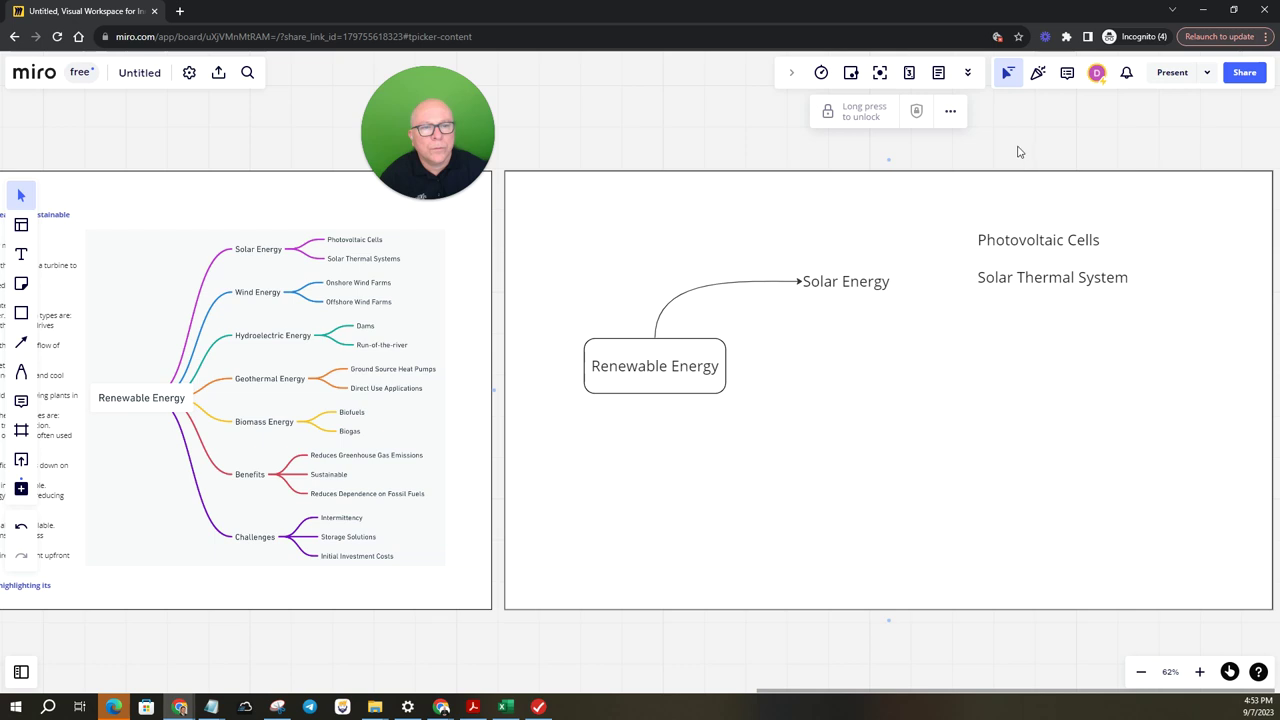
left_click(890, 272)
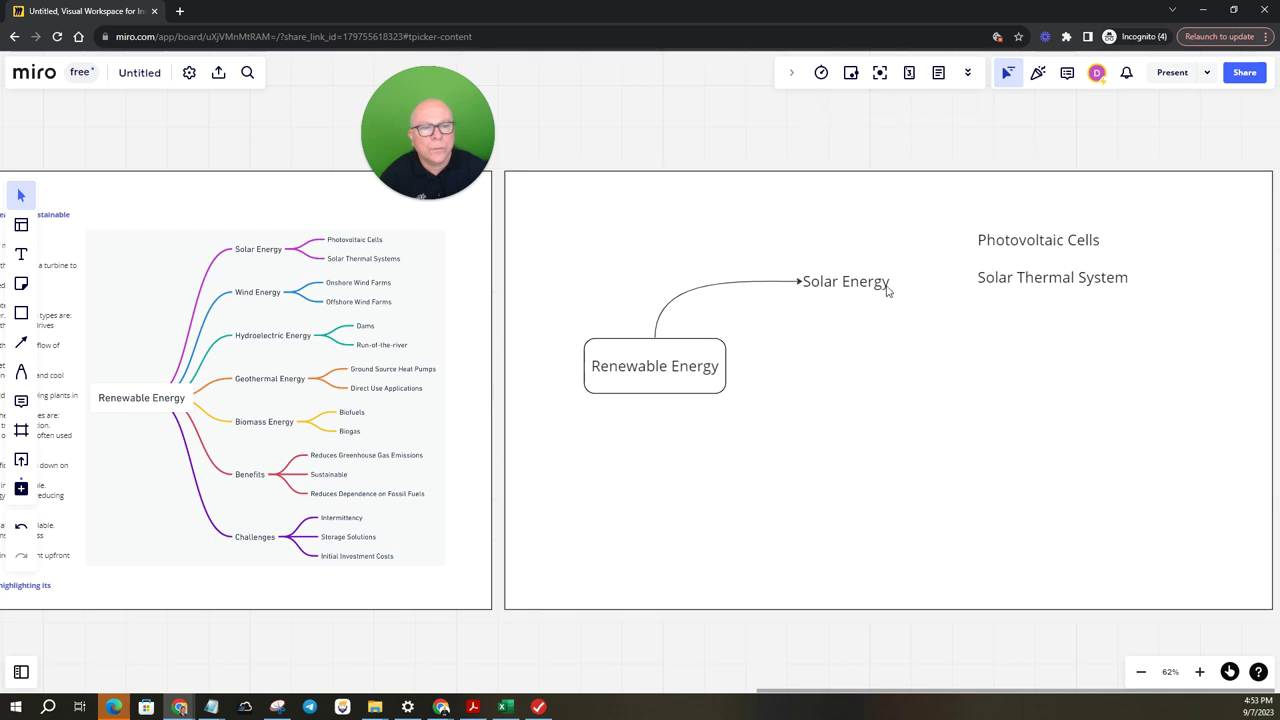
left_click(886, 288)
left_click_drag(901, 281, 977, 246)
left_click(998, 408)
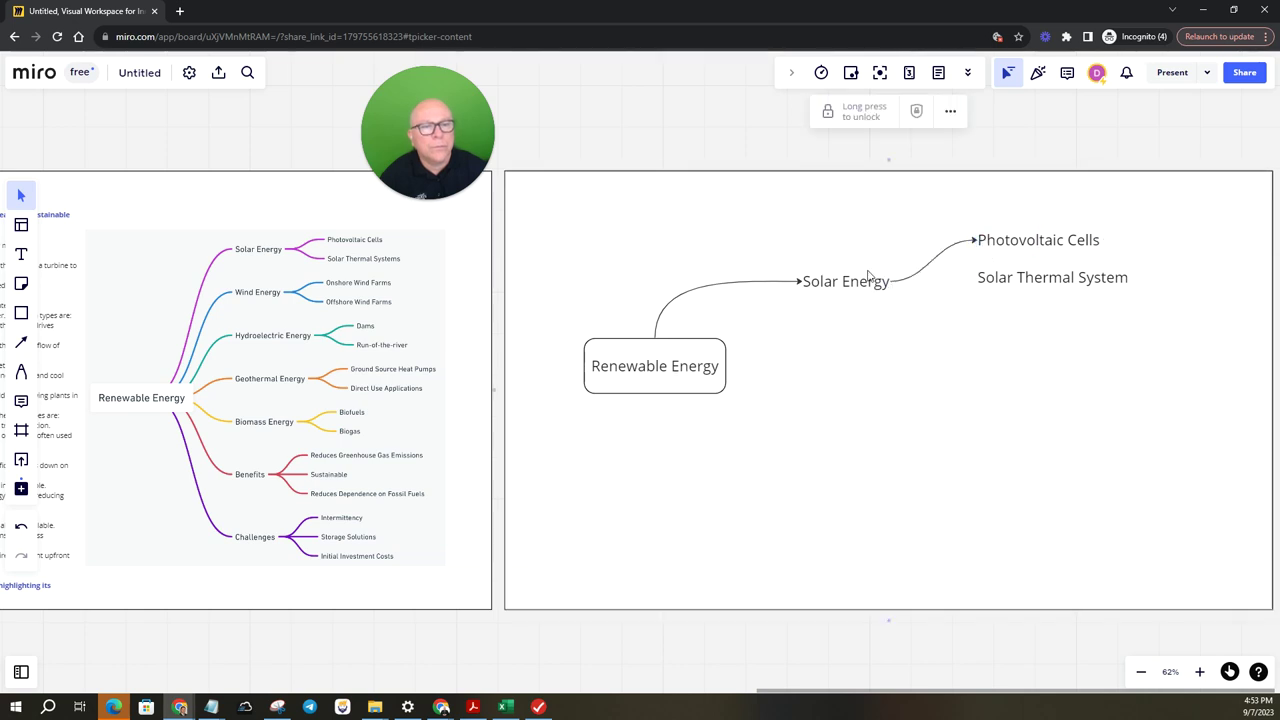
Step: Draw a curved arrow from "Solar Energy" to "Solar Thermal System" and move that text slightly lower, keeping it left-aligned with "Photovoltaic Cells"
left_click(889, 290)
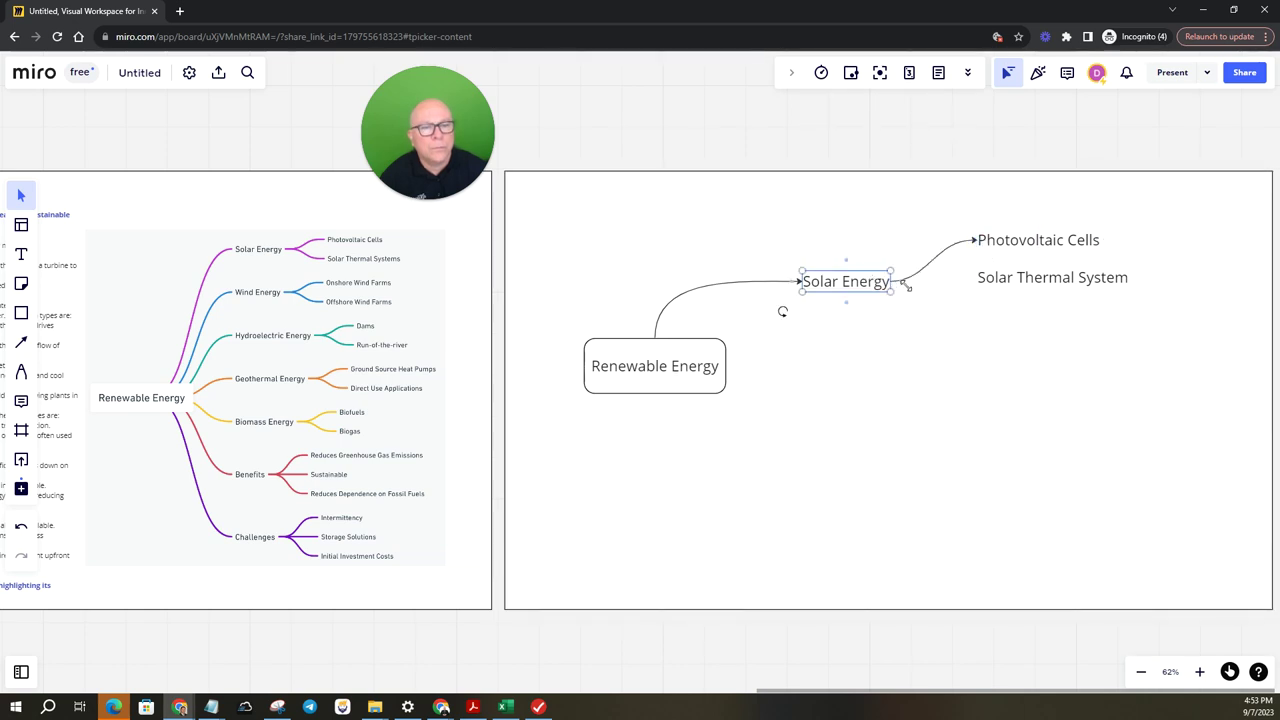
left_click_drag(908, 285, 1028, 304)
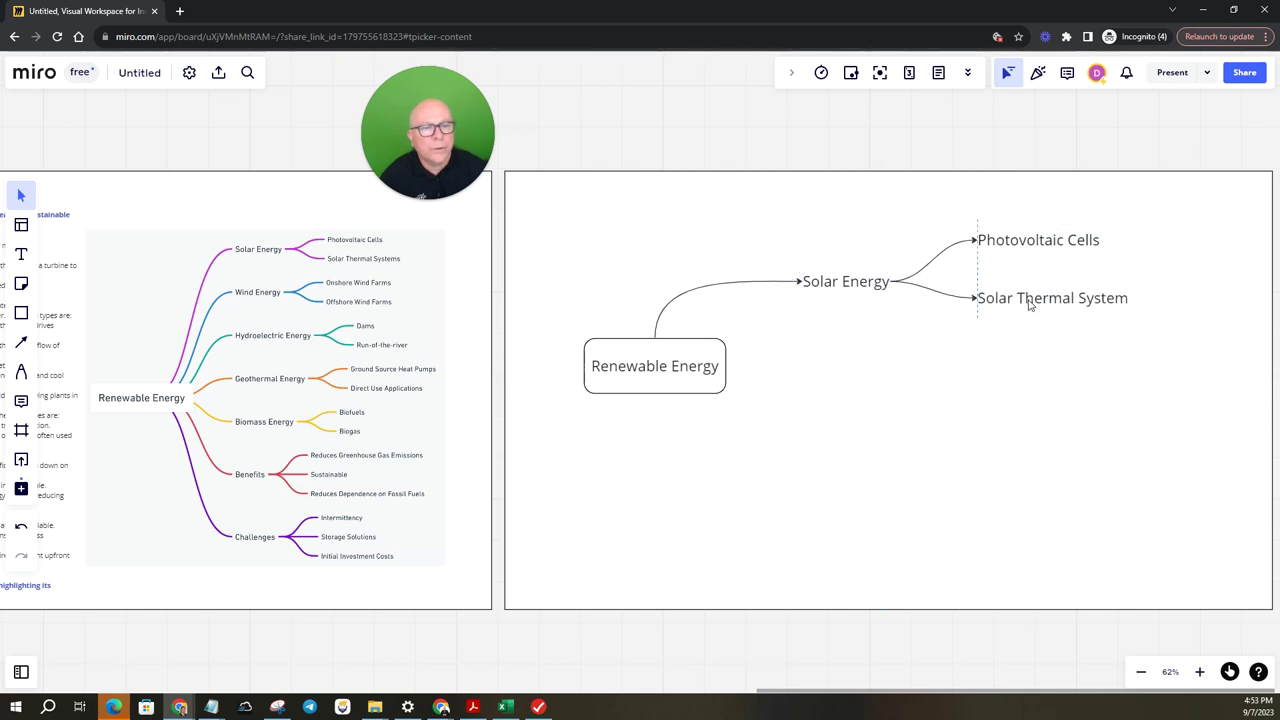
left_click(1060, 406)
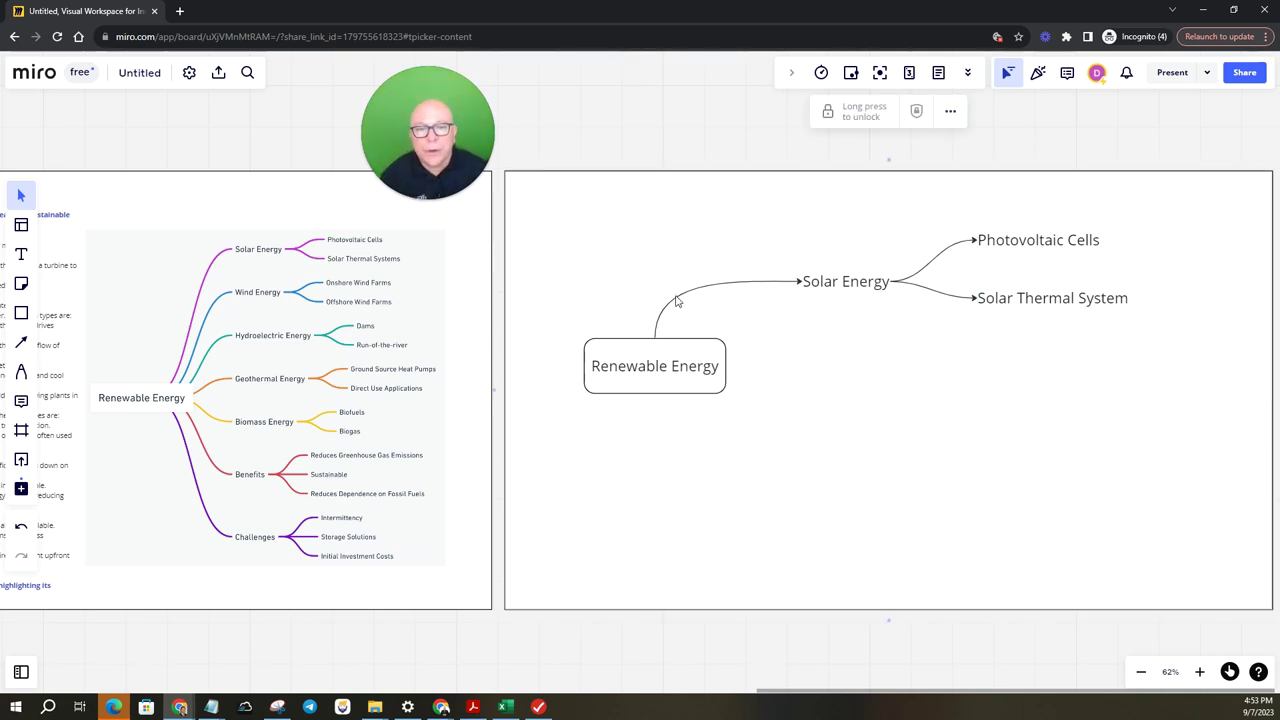
Step: Reattach the start of the Solar Energy arrow to the right side of the Renewable Energy box
left_click(660, 334)
left_click_drag(660, 334, 727, 367)
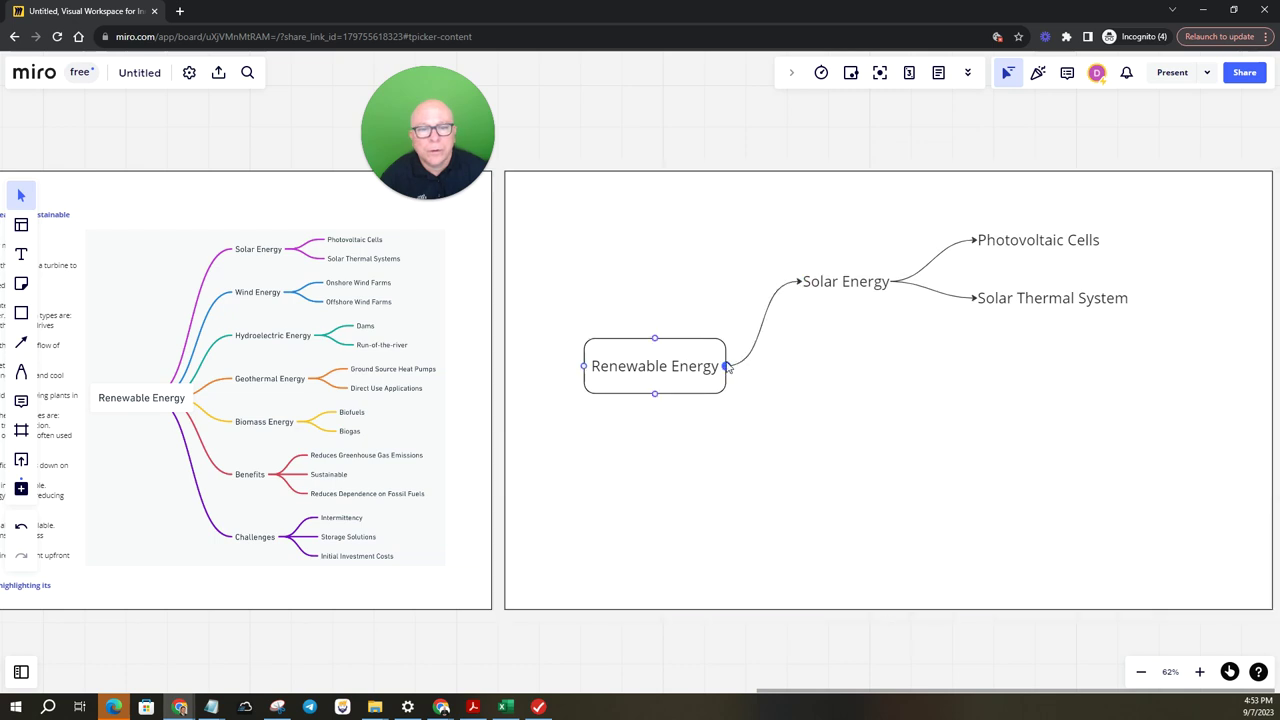
left_click(801, 421)
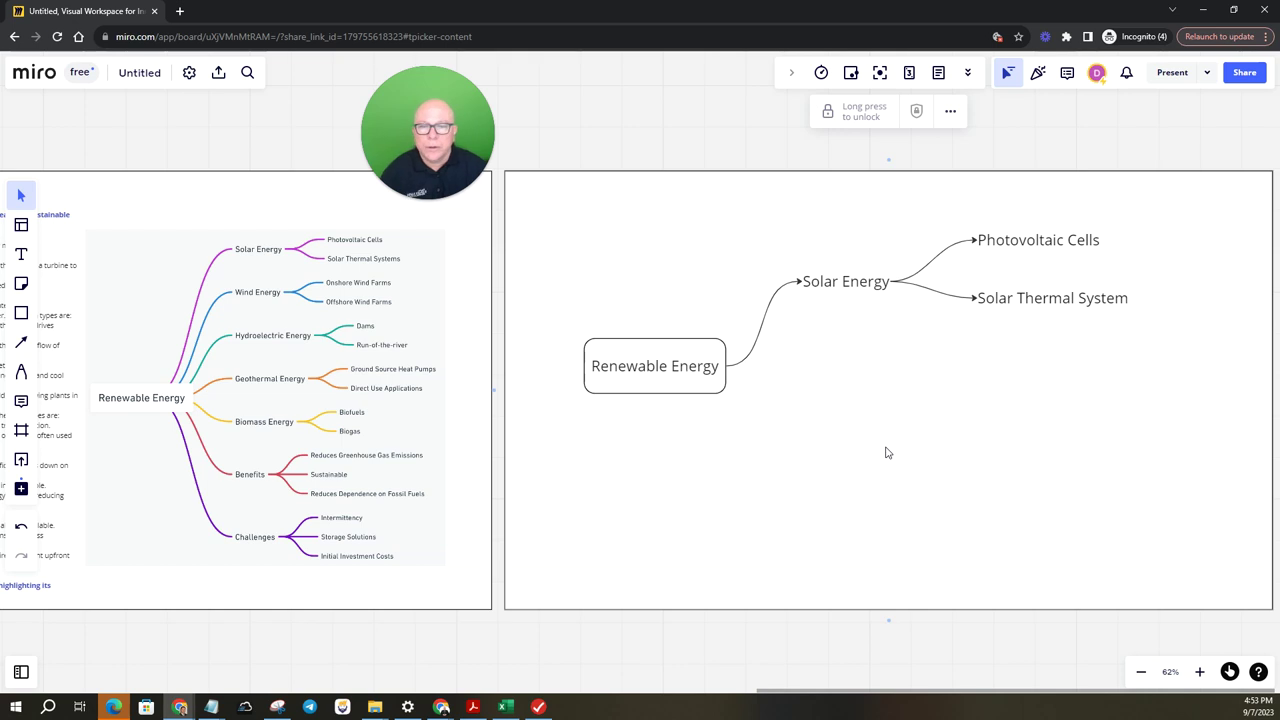
Step: Color the arrow between Renewable Energy and Solar Energy indigo blue
left_click(770, 313)
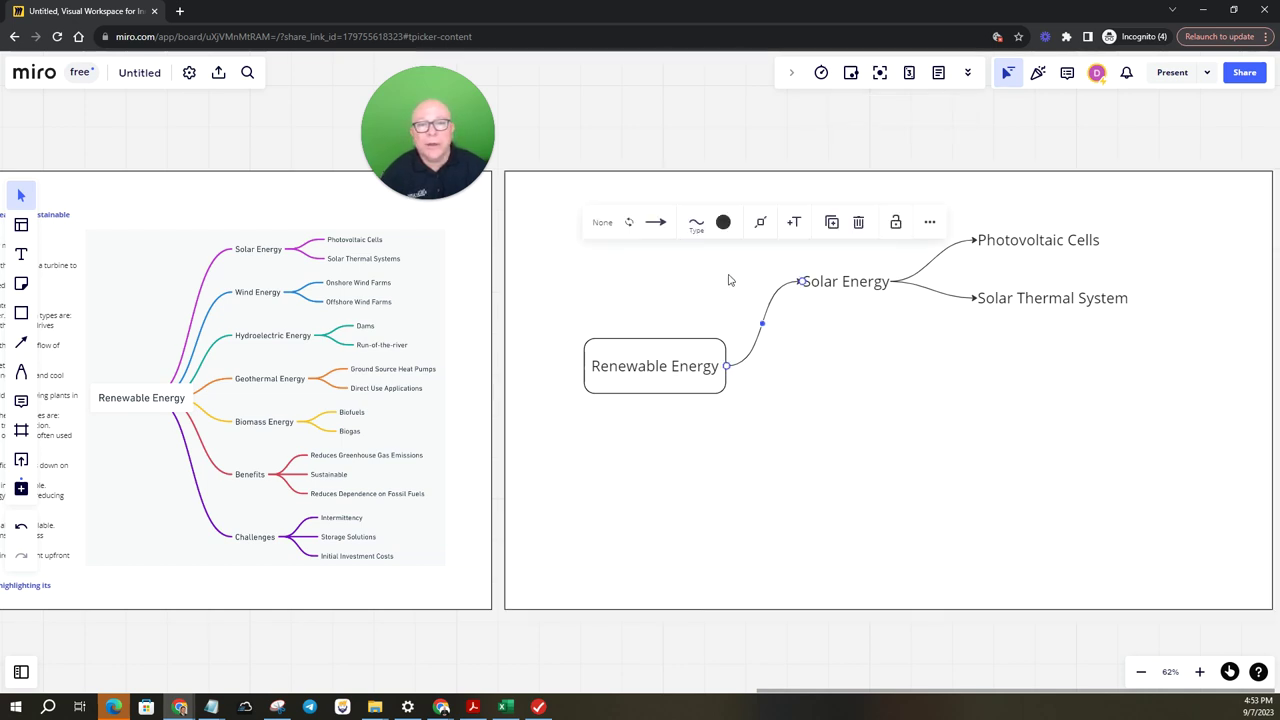
left_click(723, 221)
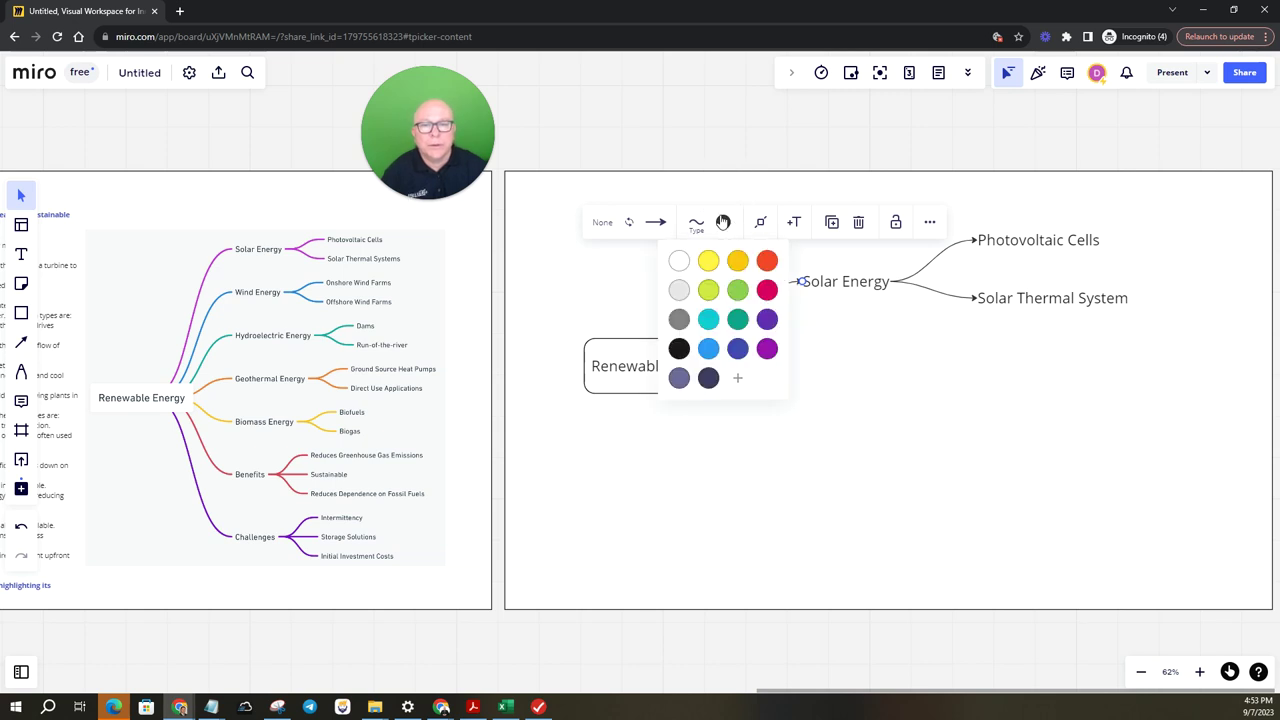
left_click(740, 351)
left_click(893, 431)
left_click(829, 388)
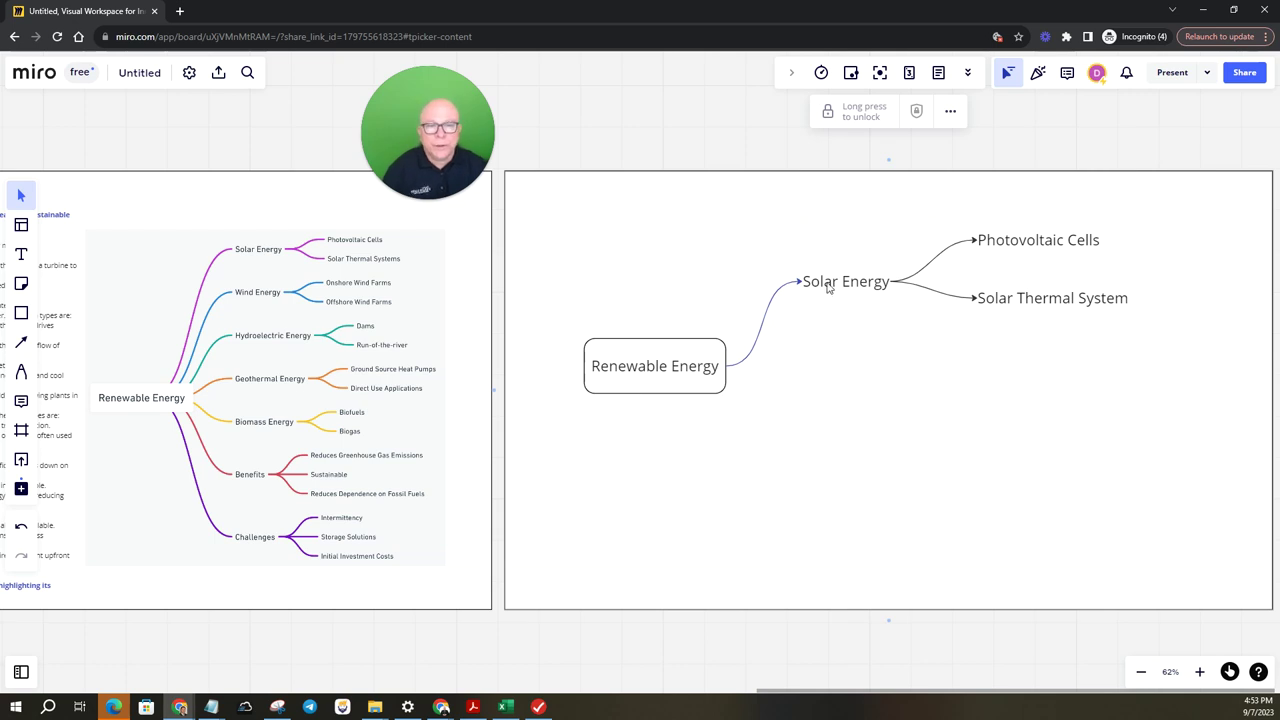
Step: Duplicate the "Solar Energy" text, align the copy below the original, and change its wording to "Wind Energy"
left_click(890, 285)
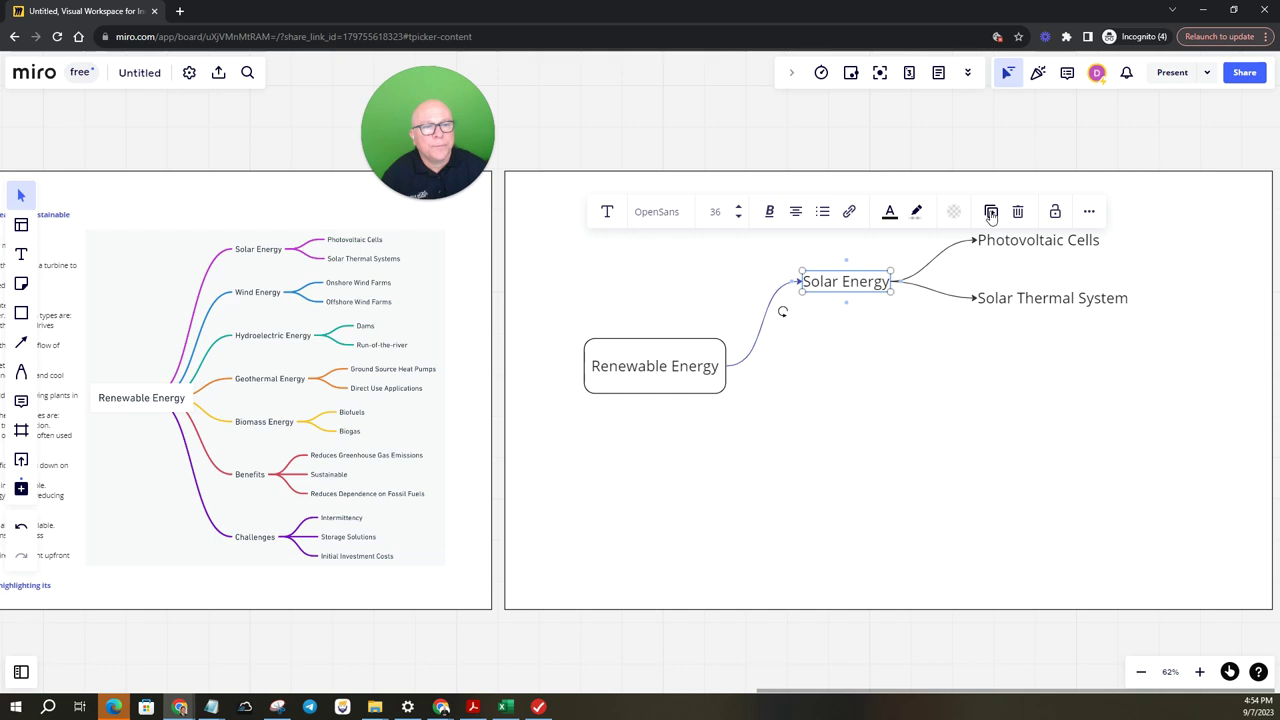
key("ctrl+d")
left_click_drag(870, 318, 866, 366)
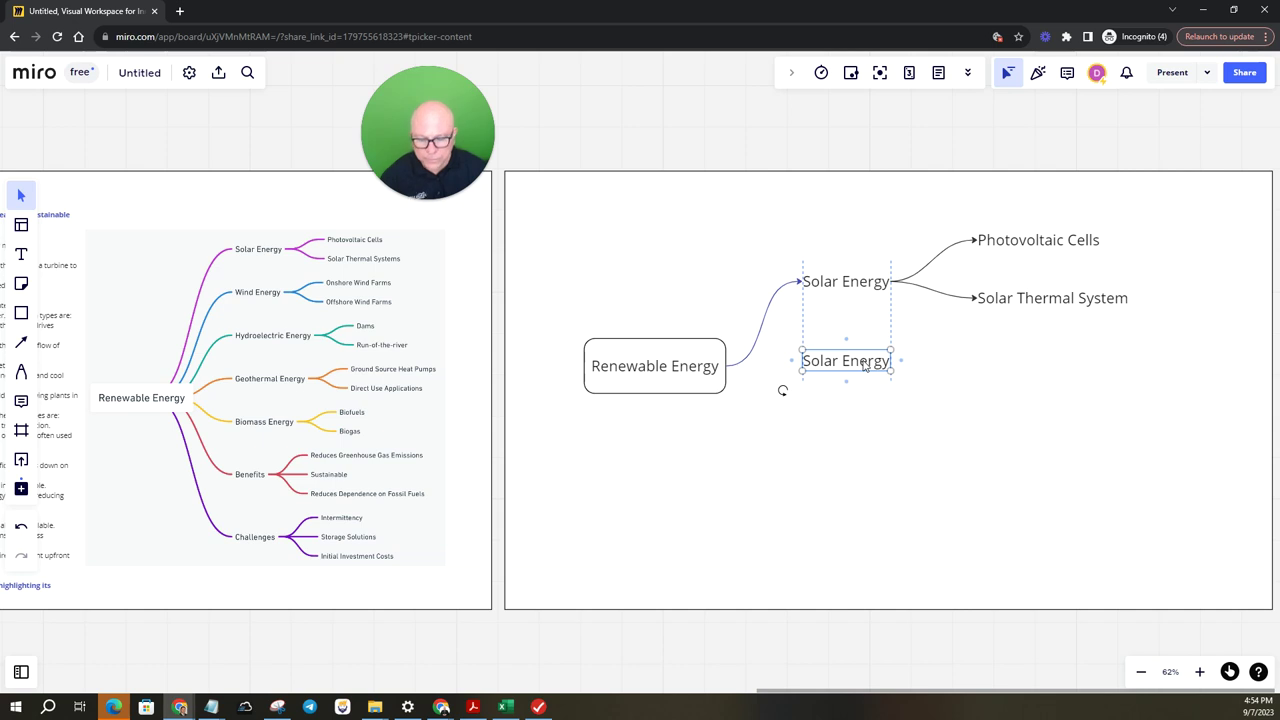
triple_click(865, 364)
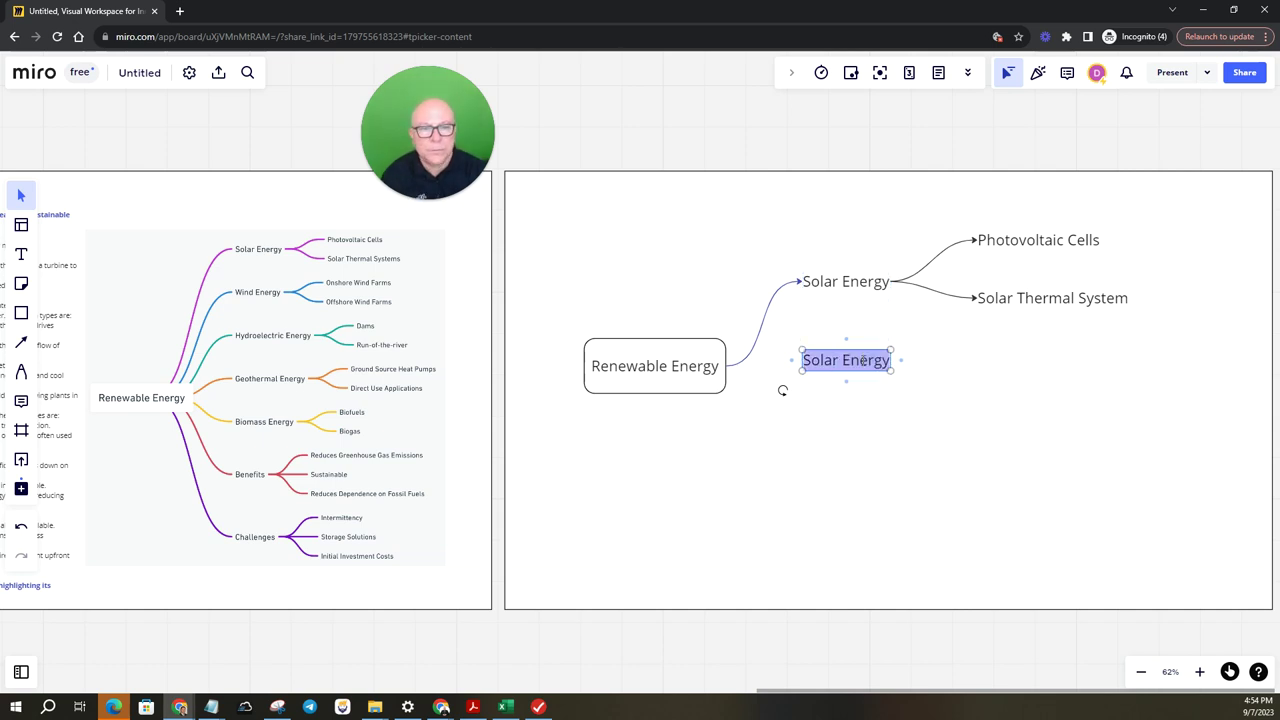
type("Wind")
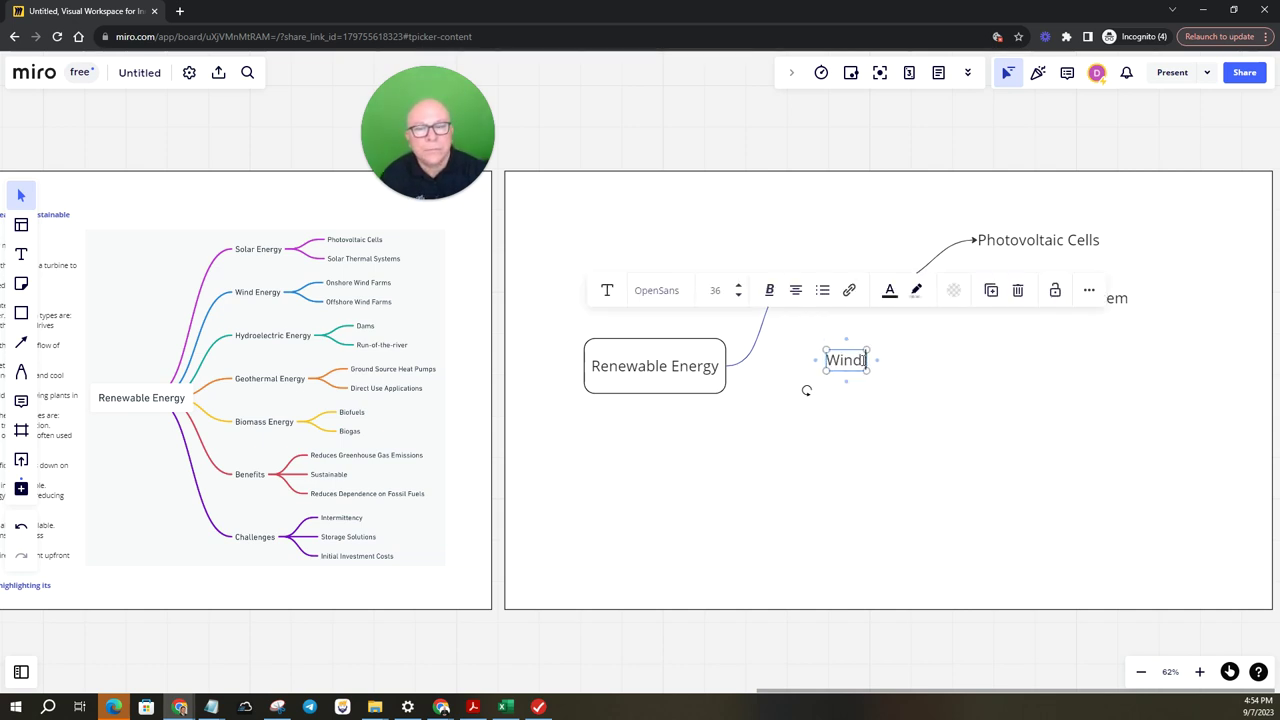
type(" Energy")
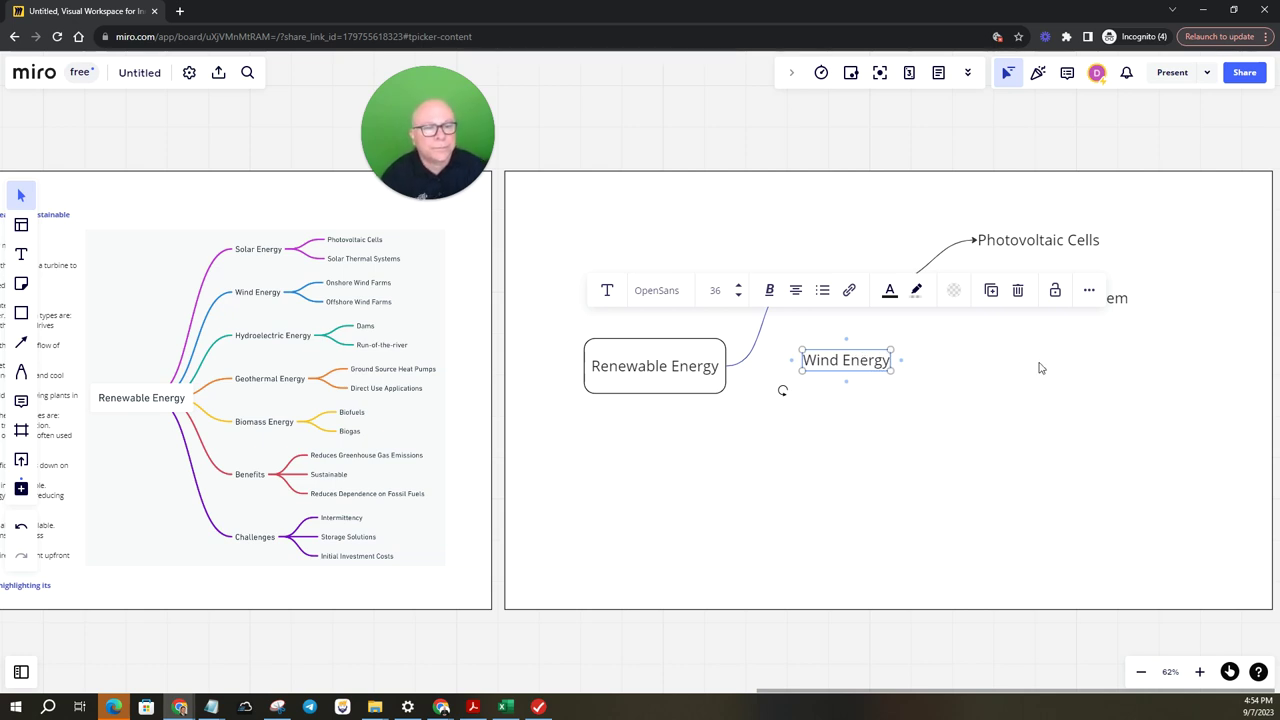
left_click(1045, 330)
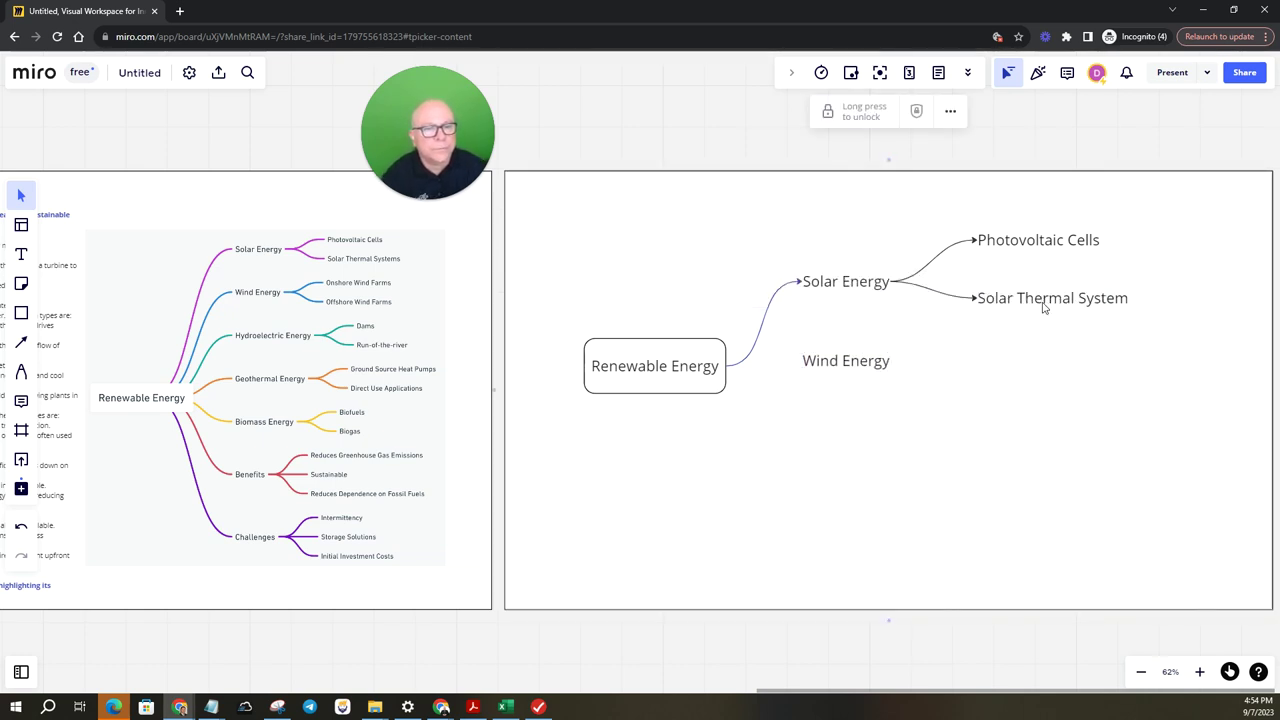
Step: Duplicate the "Solar Thermal System" text, place the copy to the right of "Wind Energy", and reword it as "Onshore Wind Farms"
left_click(1043, 307)
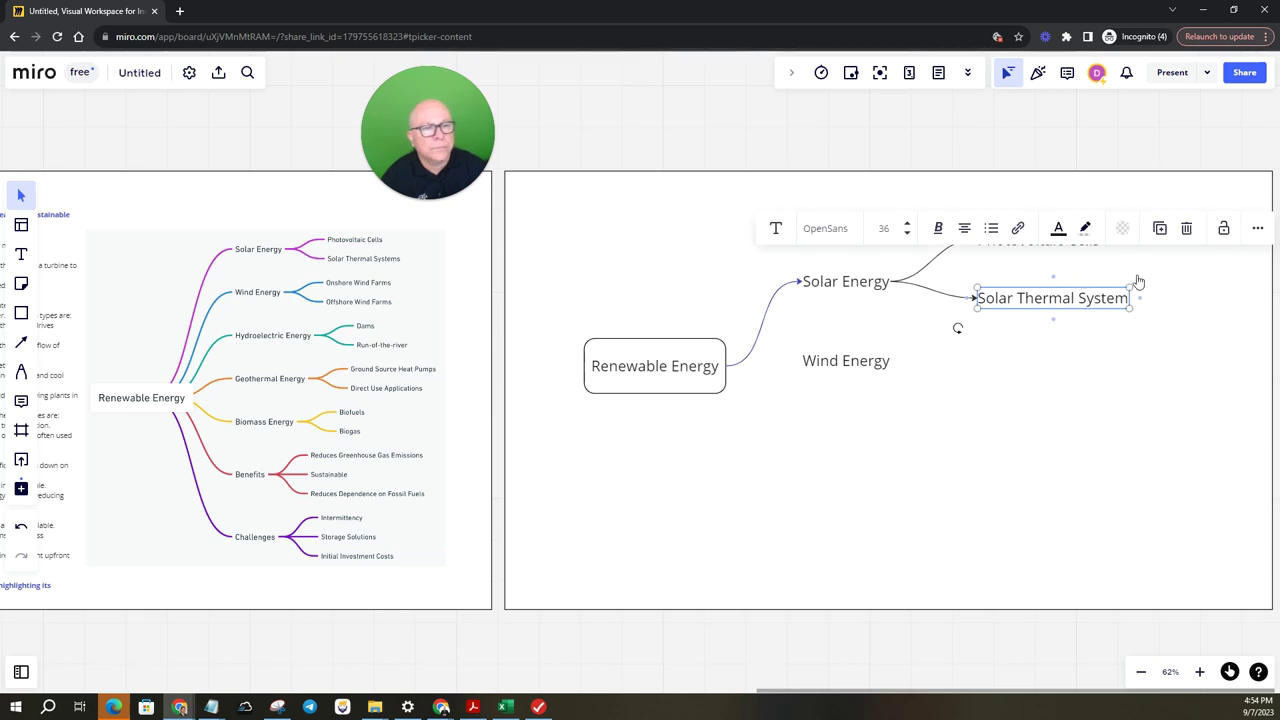
left_click(1159, 230)
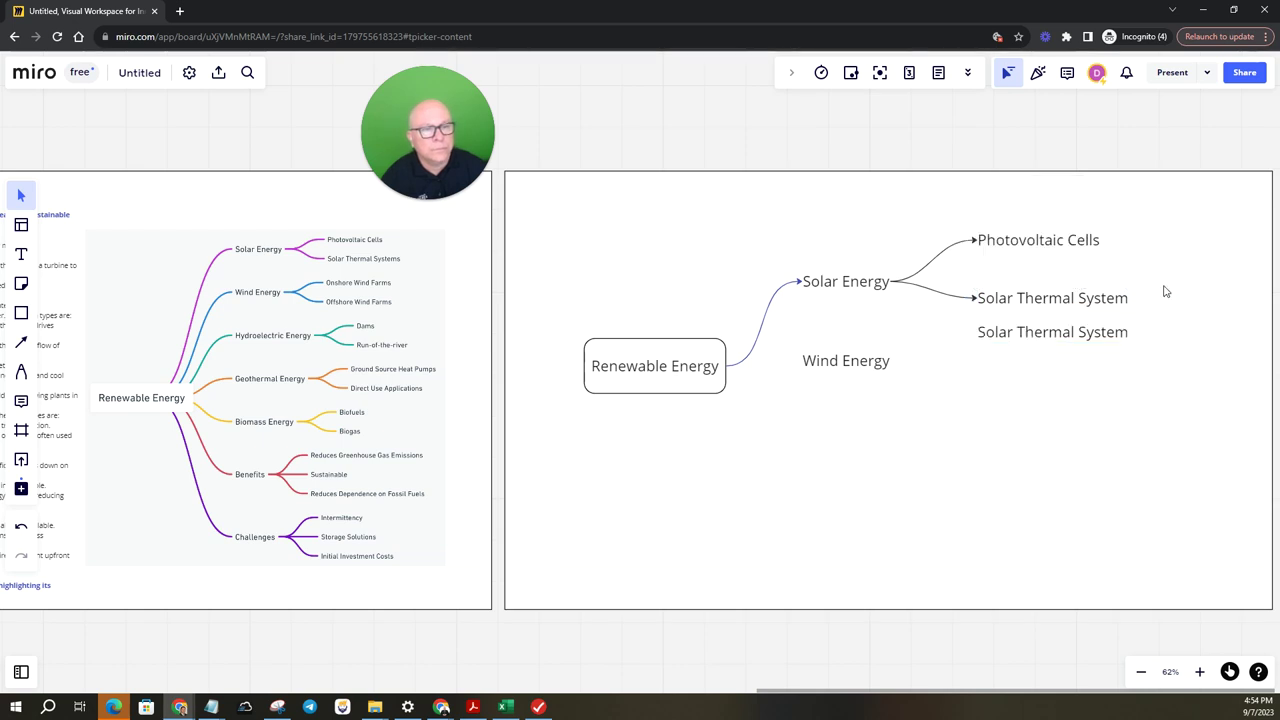
left_click_drag(1084, 356, 1079, 372)
double_click(1078, 372)
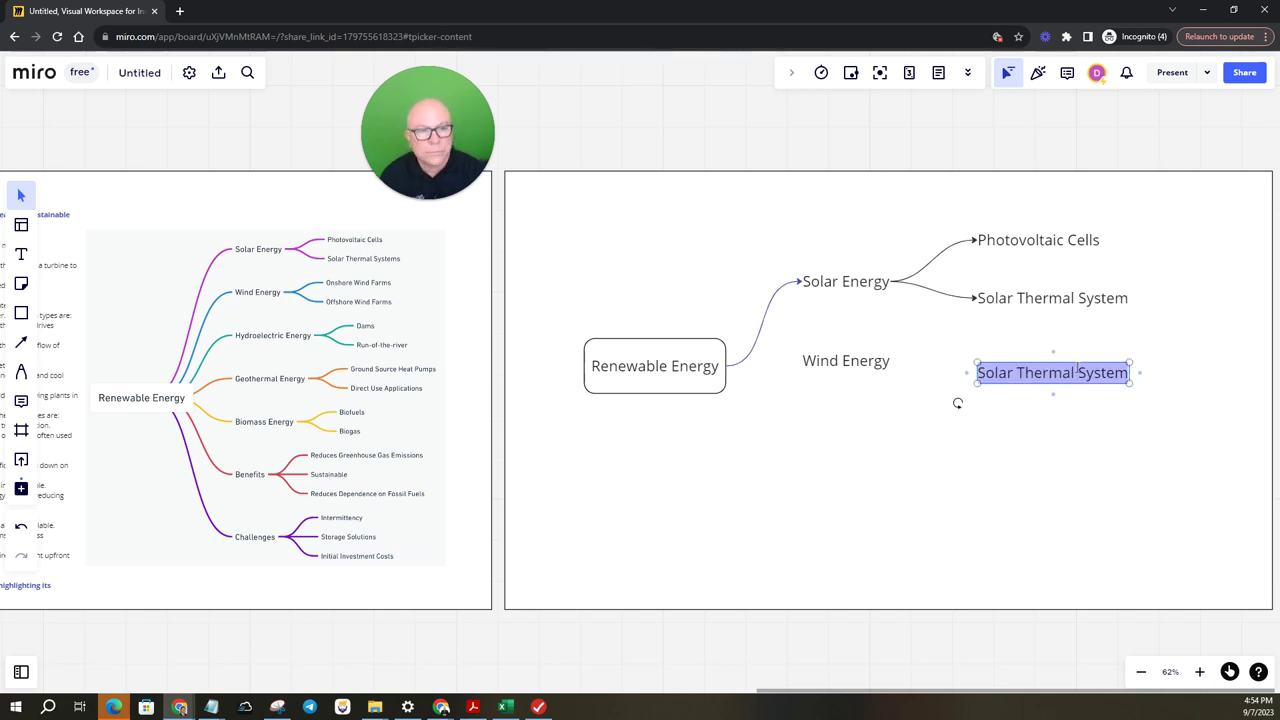
type("Onshore W")
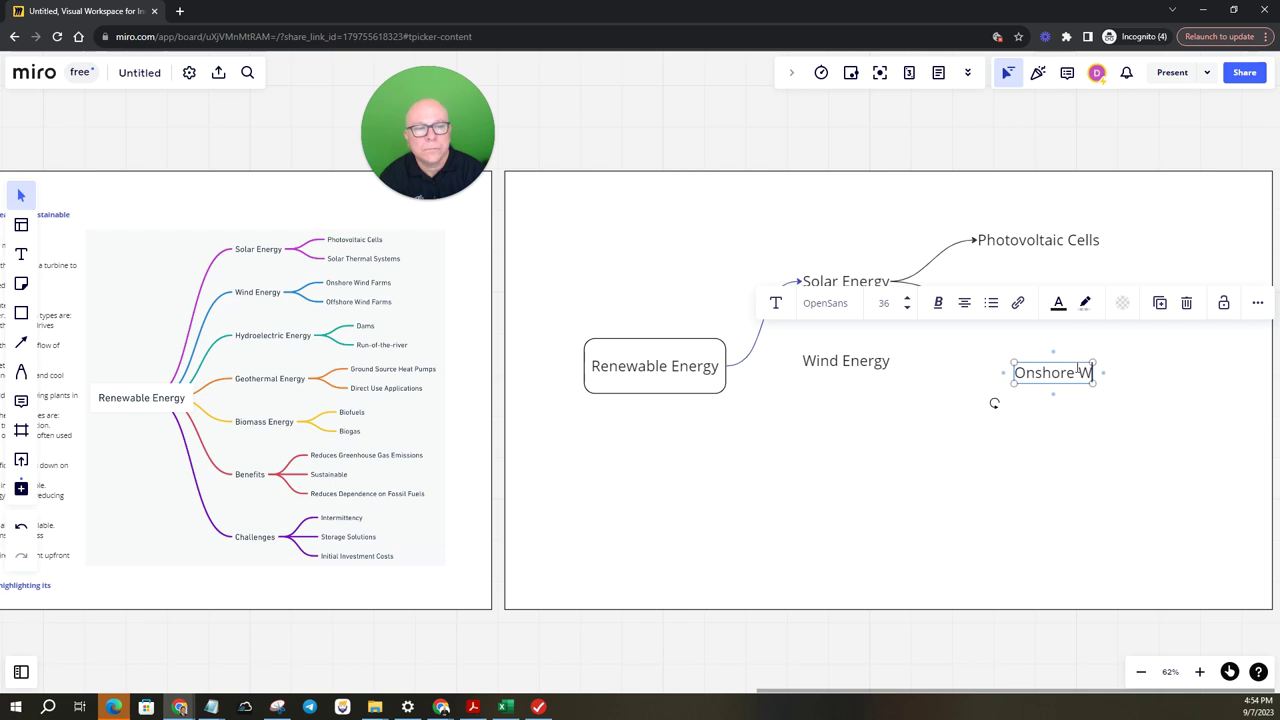
type("ind Farms")
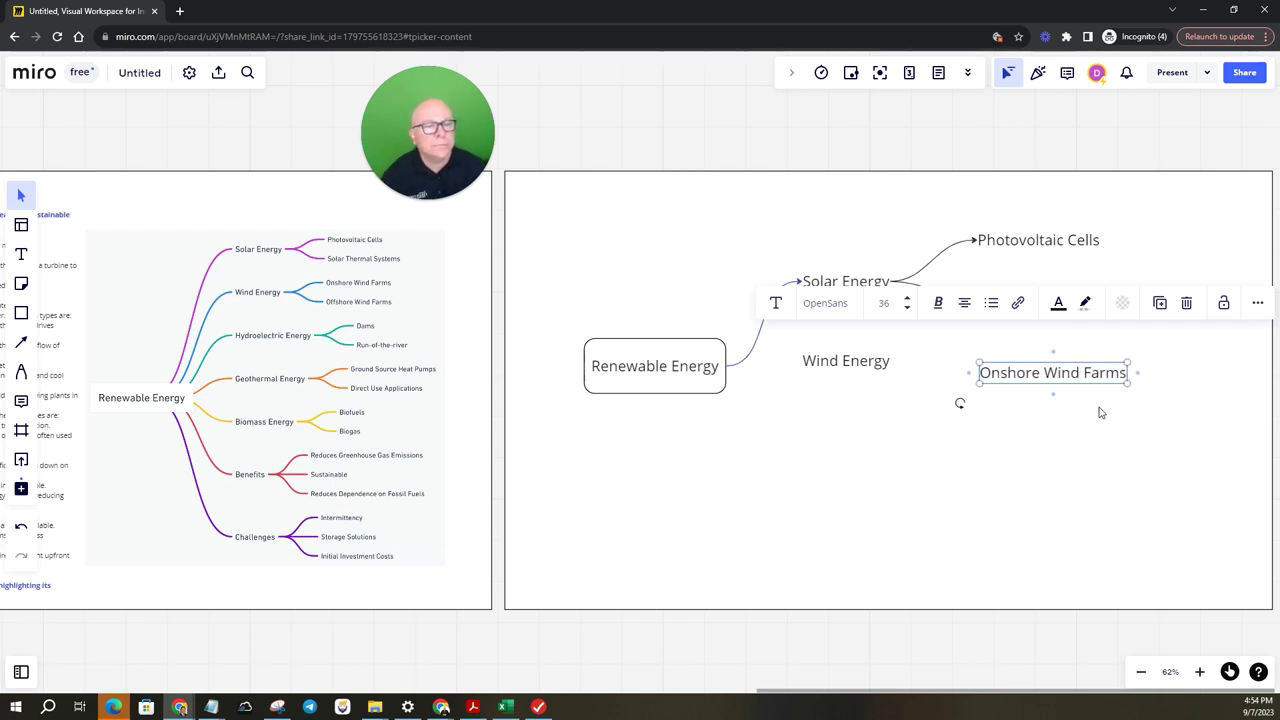
key("Escape")
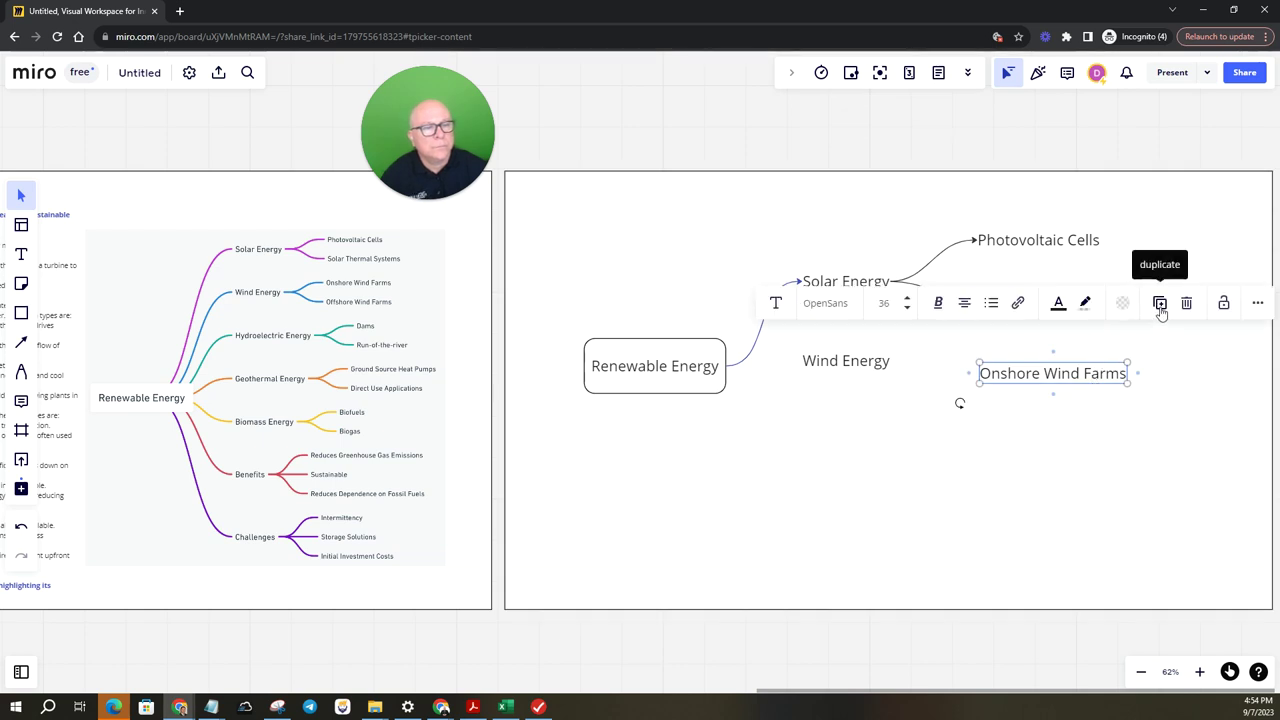
Step: Duplicate the "Onshore Wind Farms" text directly below itself and change the copy to "Offshore Wind Farms"
left_click(1158, 305)
left_click(1008, 404)
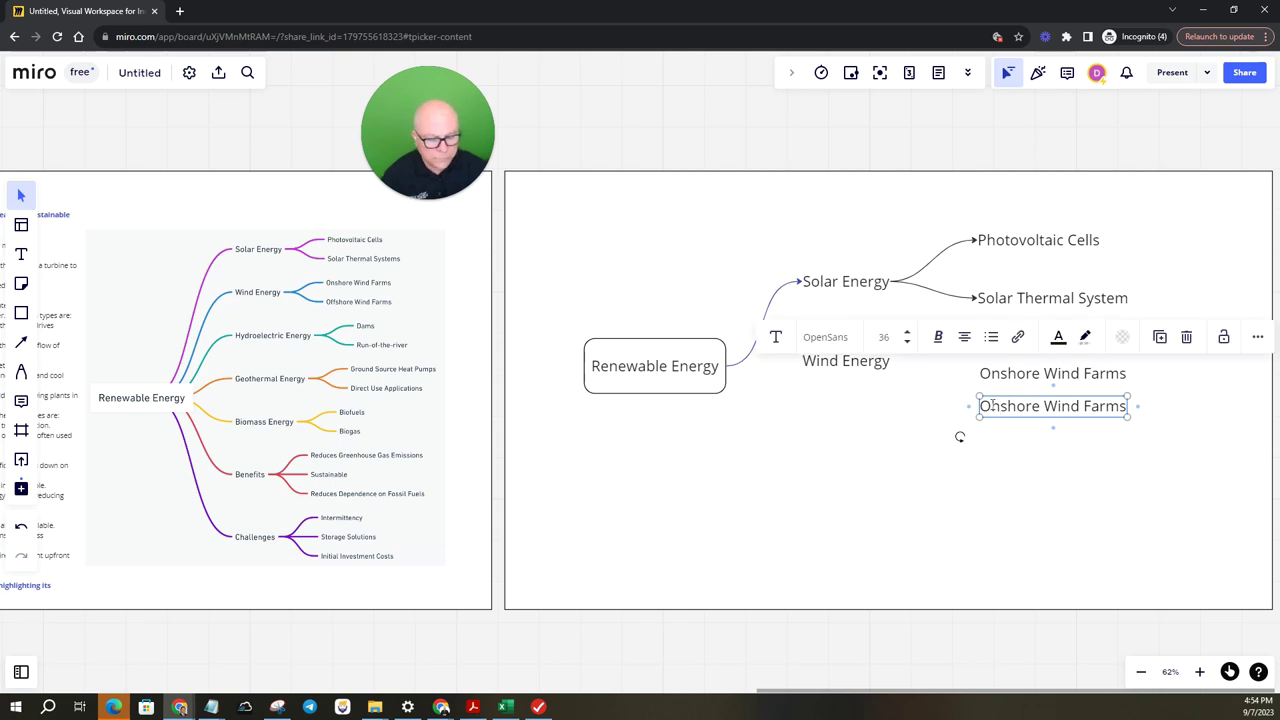
key("BackSpace")
type("ff")
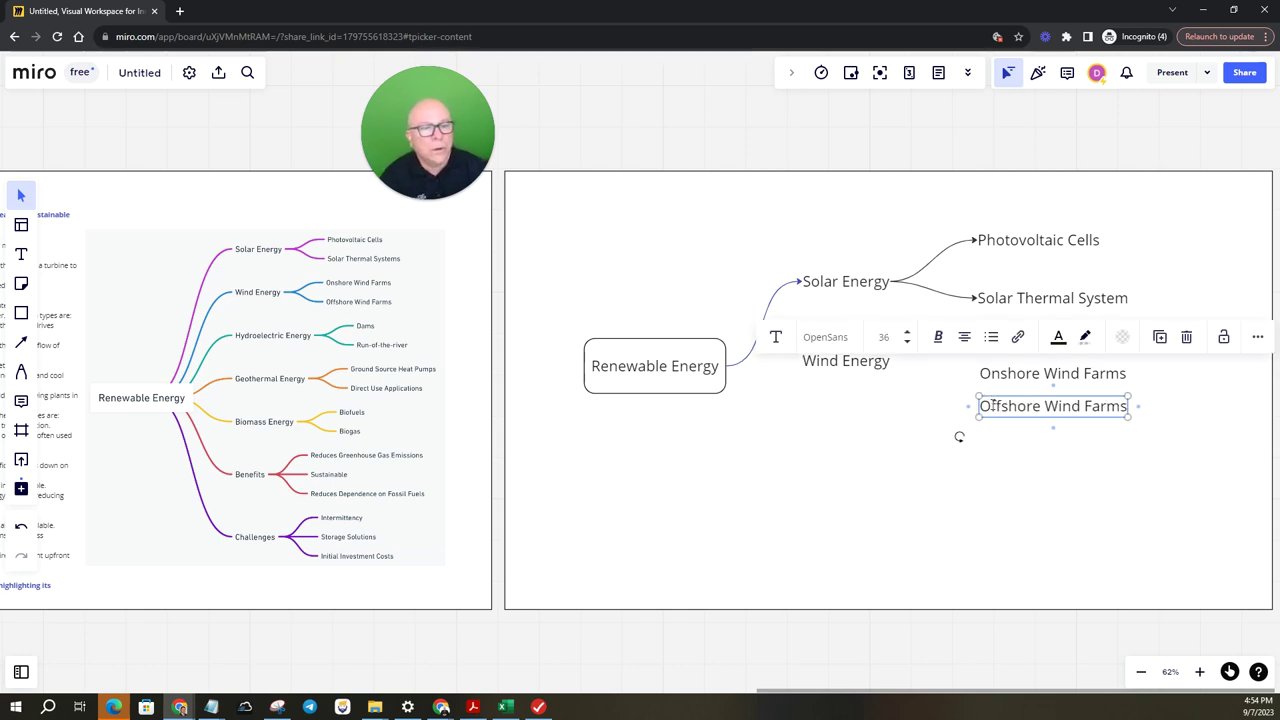
left_click(1043, 457)
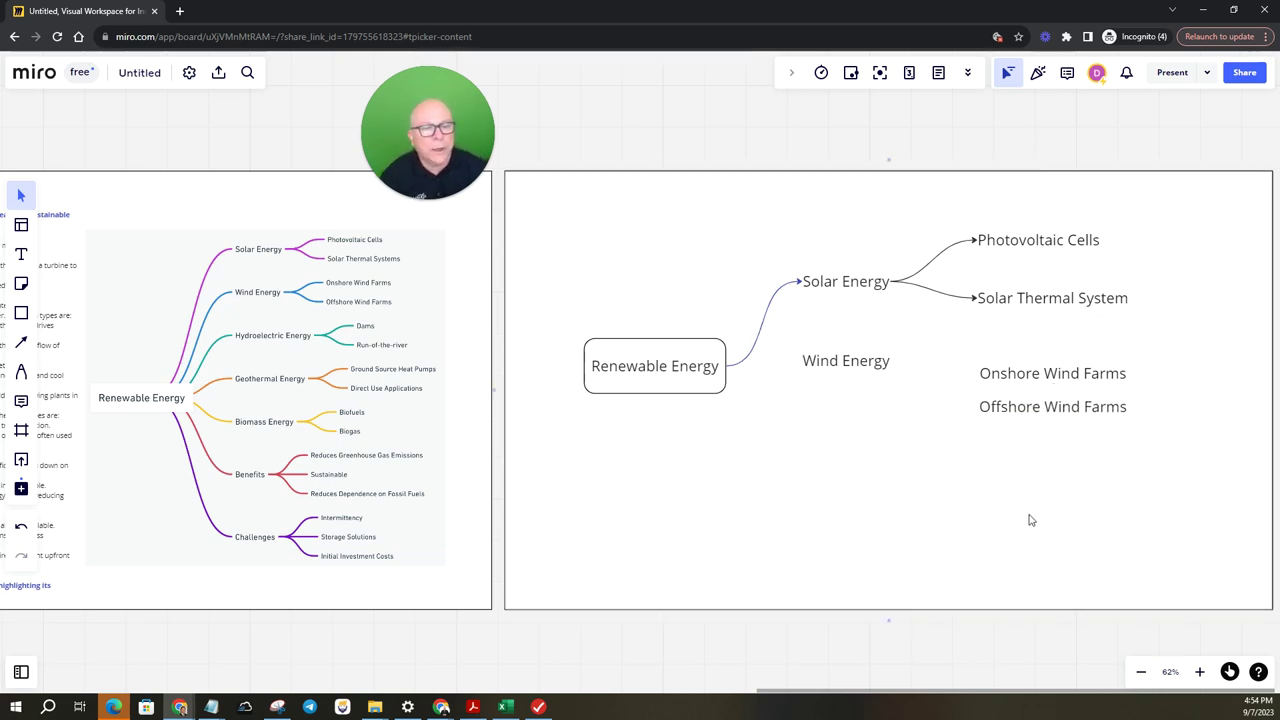
left_click(885, 443)
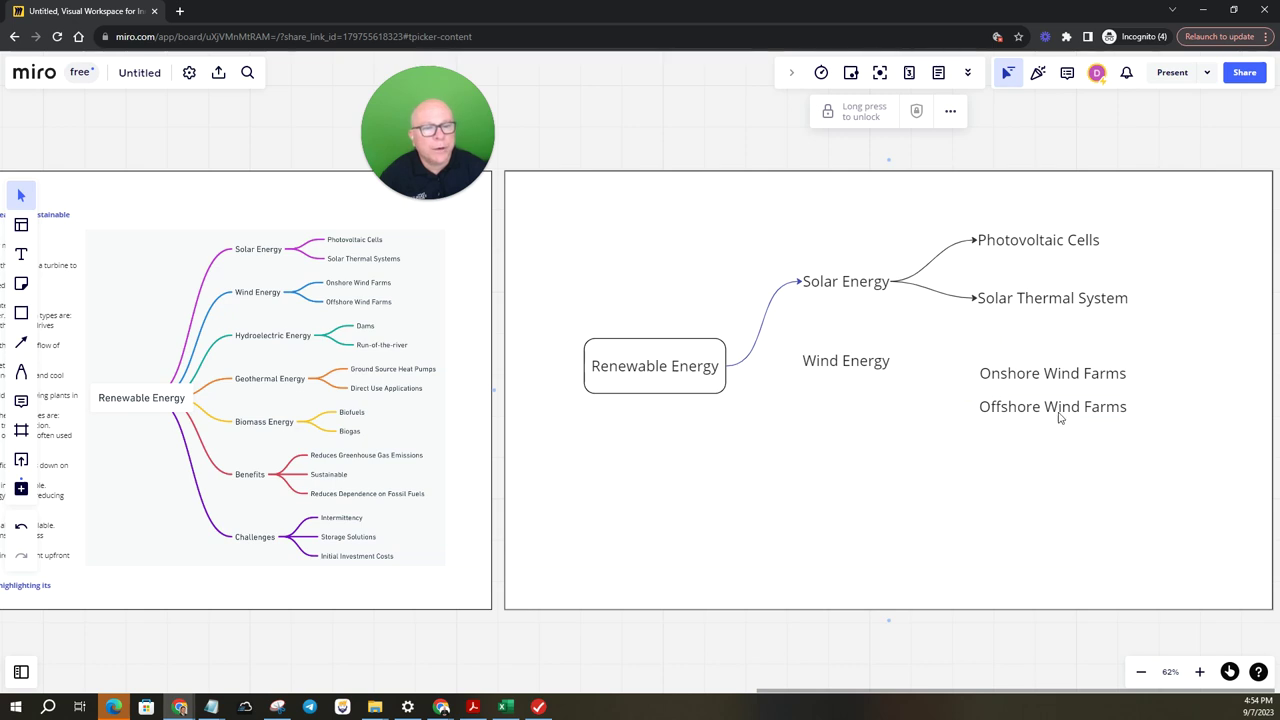
Step: Move the "Offshore Wind Farms" text slightly lower to widen the gap beneath "Onshore Wind Farms"
left_click_drag(1060, 413, 1062, 422)
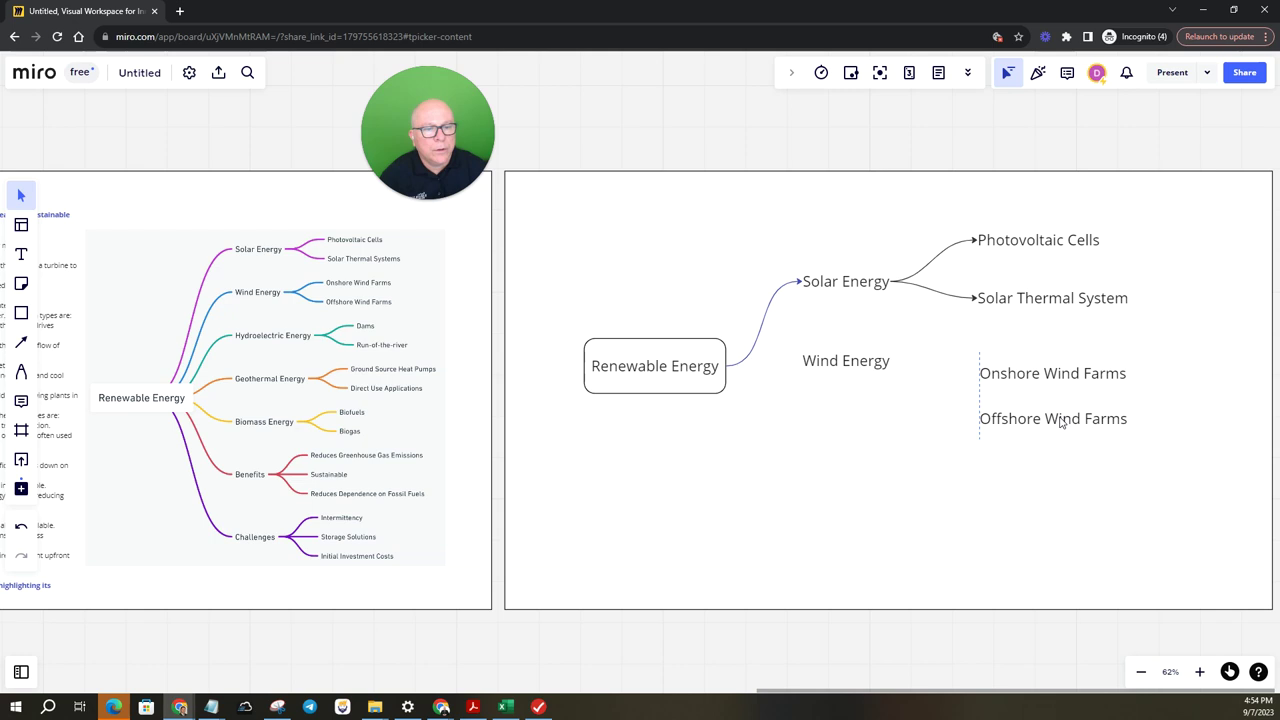
Step: Reattach the start of the Solar Energy arrow to the top edge of the Renewable Energy box
left_click(728, 368)
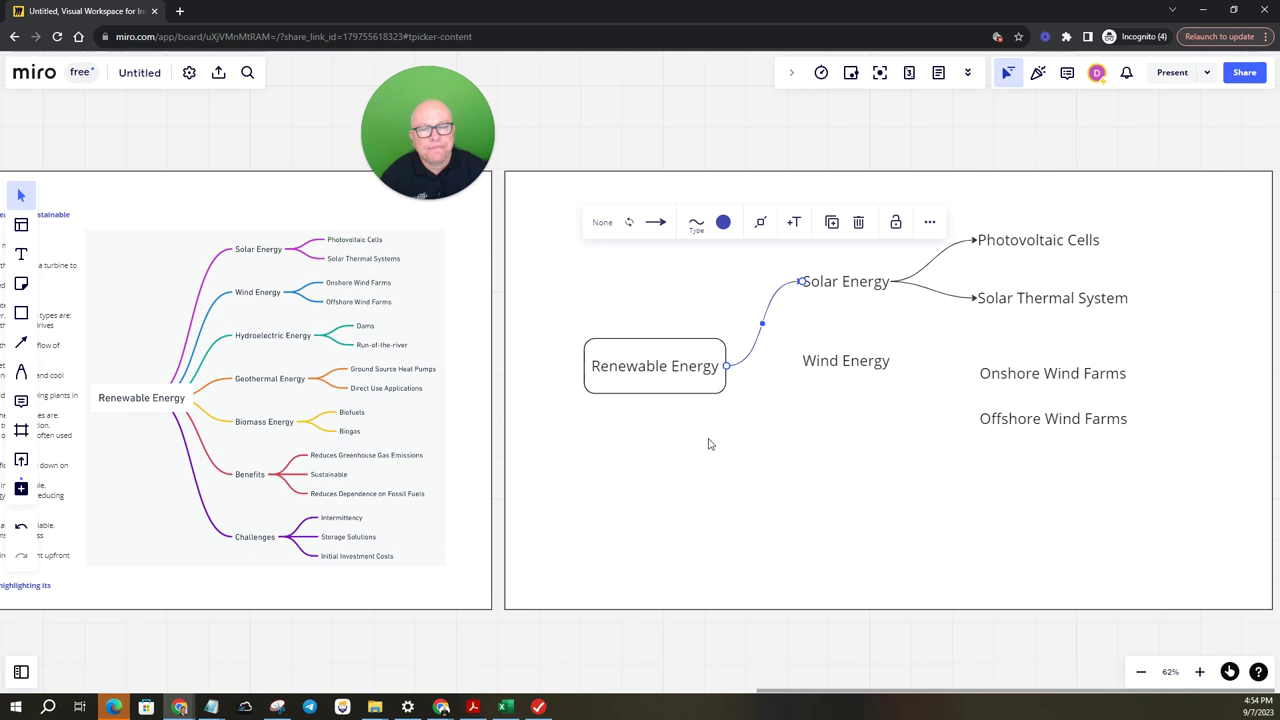
left_click(726, 383)
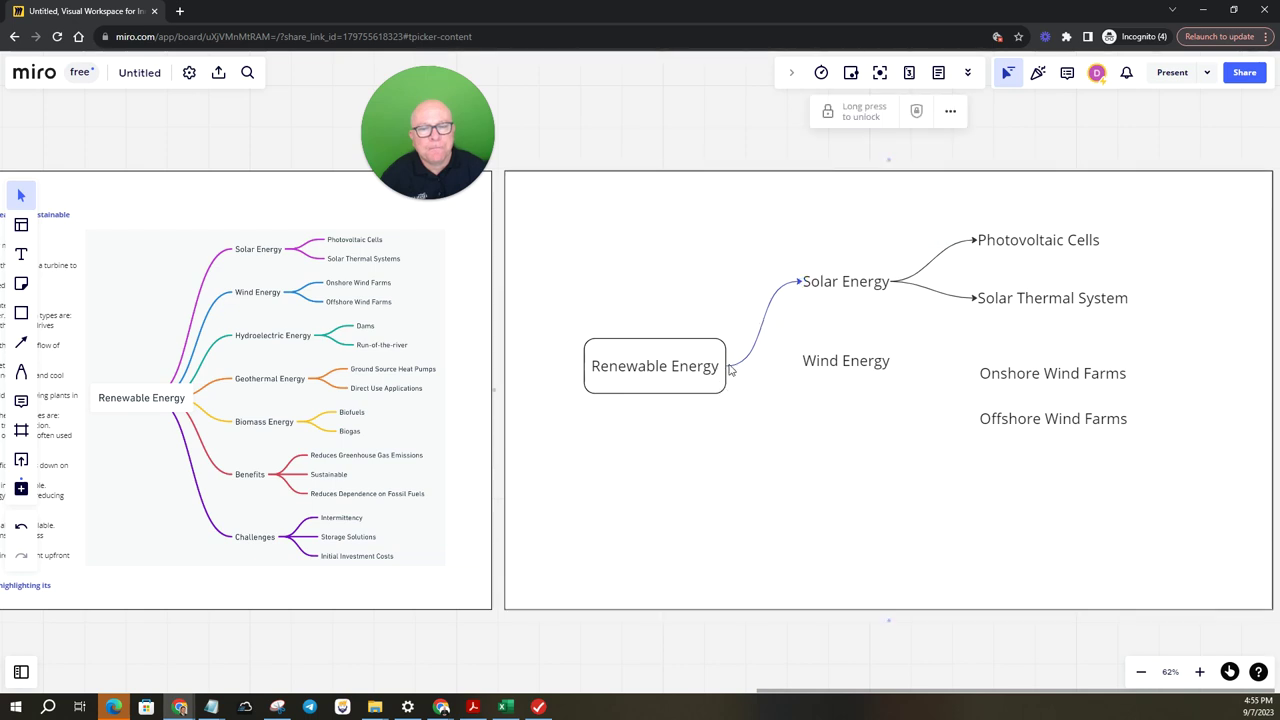
left_click(726, 369)
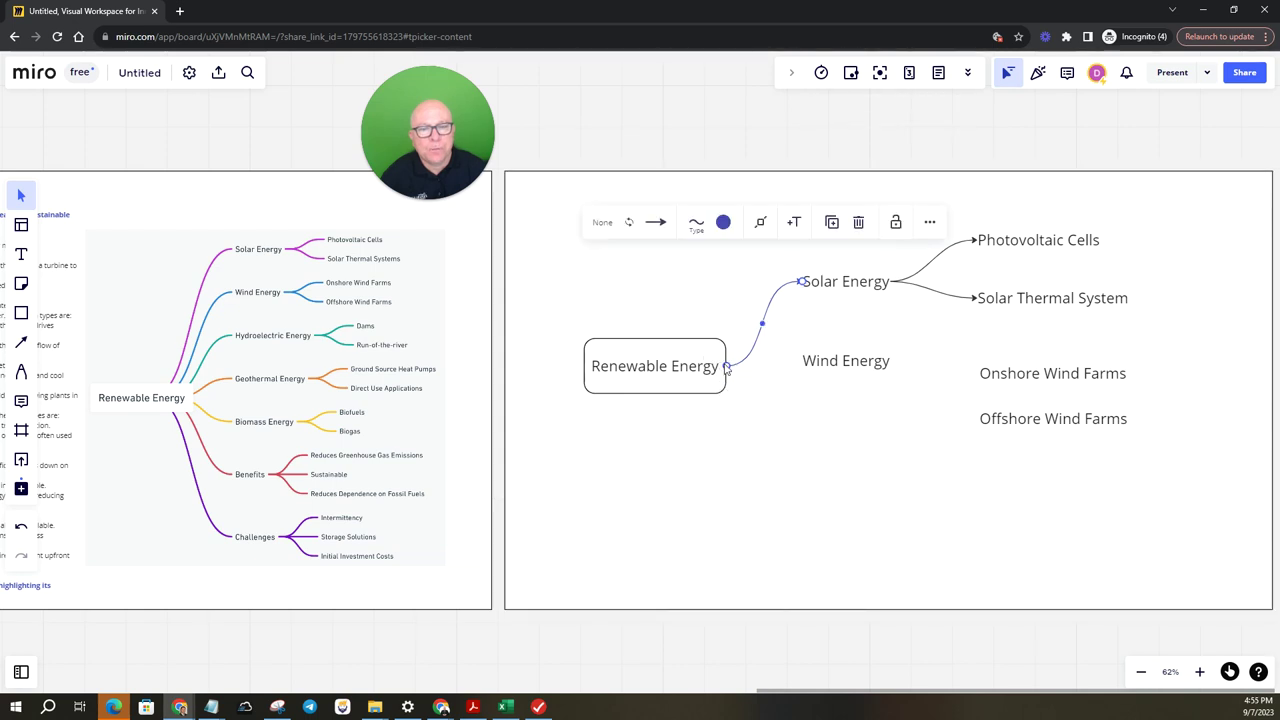
left_click_drag(739, 384, 661, 342)
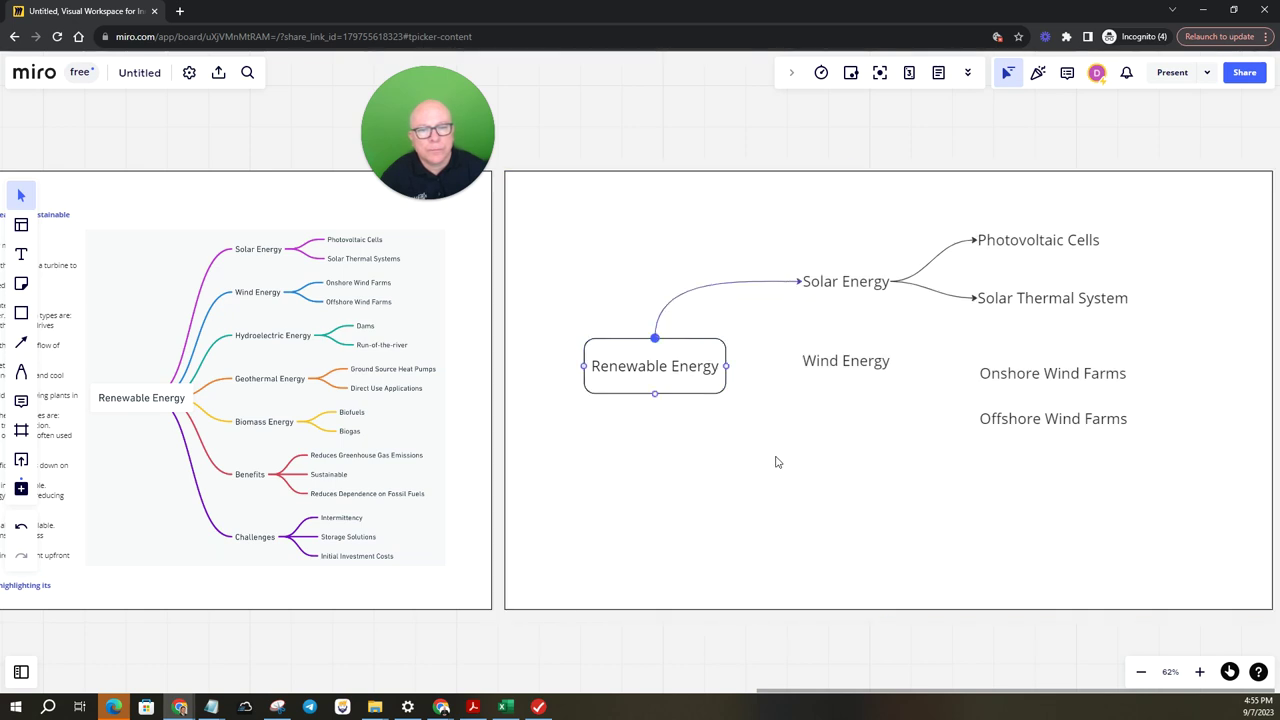
Step: Connect the right side of the Renewable Energy box to the "Wind Energy" text with an arrow
left_click(722, 371)
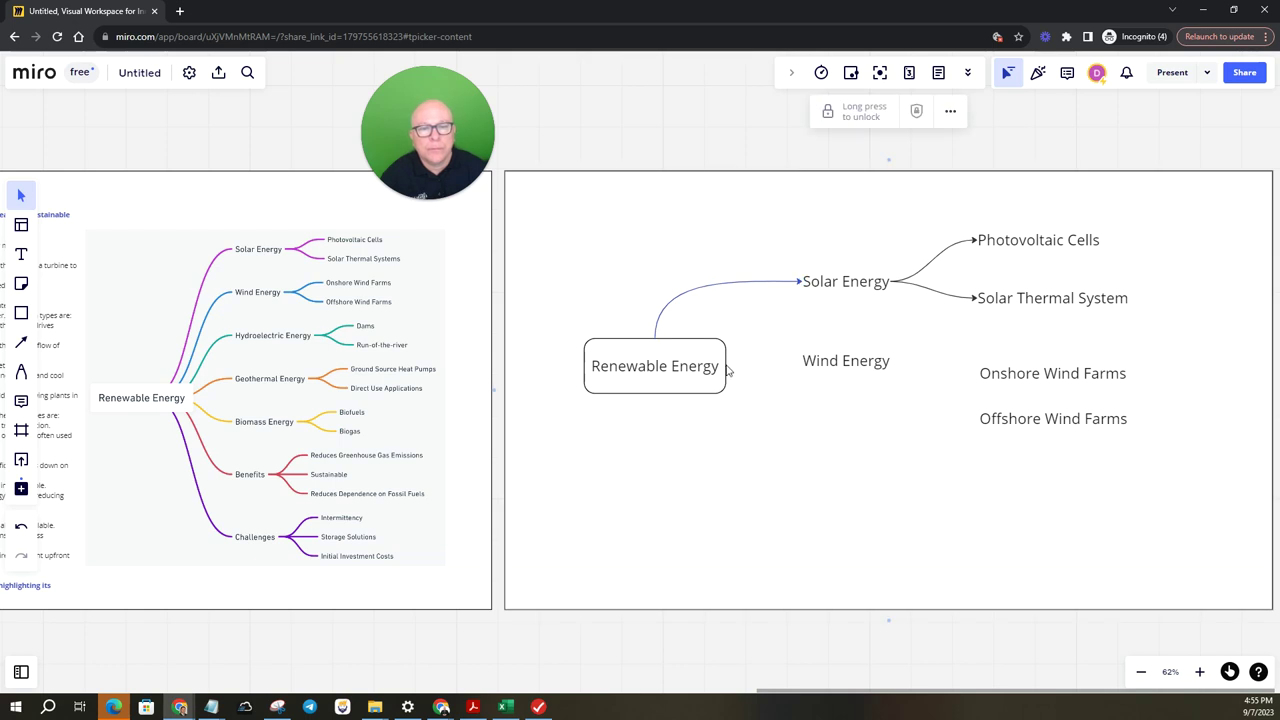
left_click(729, 372)
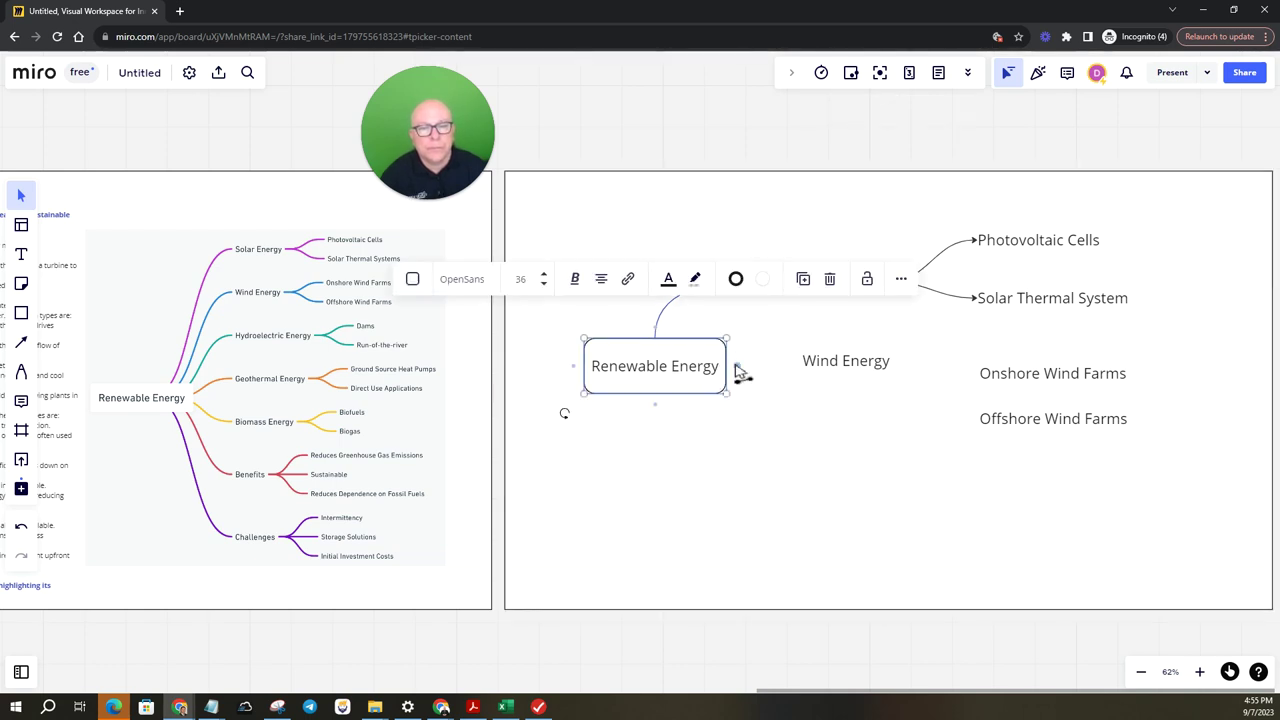
left_click_drag(738, 367, 802, 359)
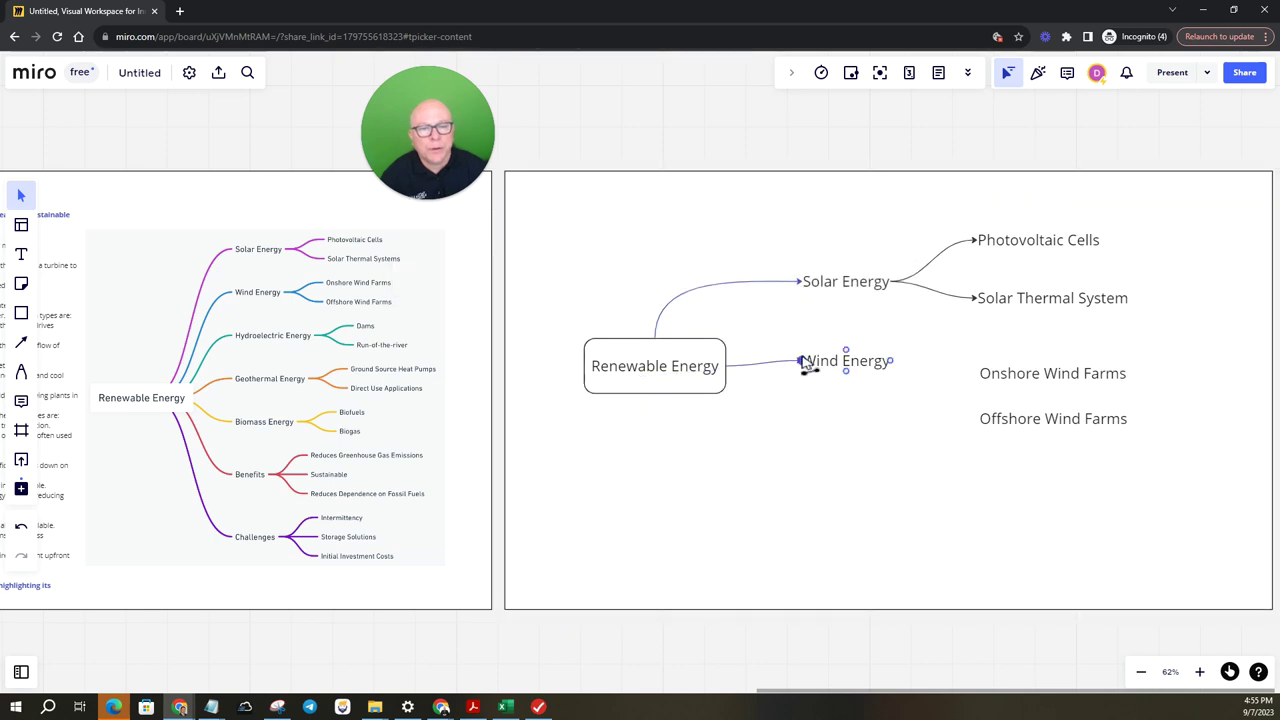
Step: Connect "Wind Energy" with arrows to both "Onshore Wind Farms" and "Offshore Wind Farms"
left_click(890, 373)
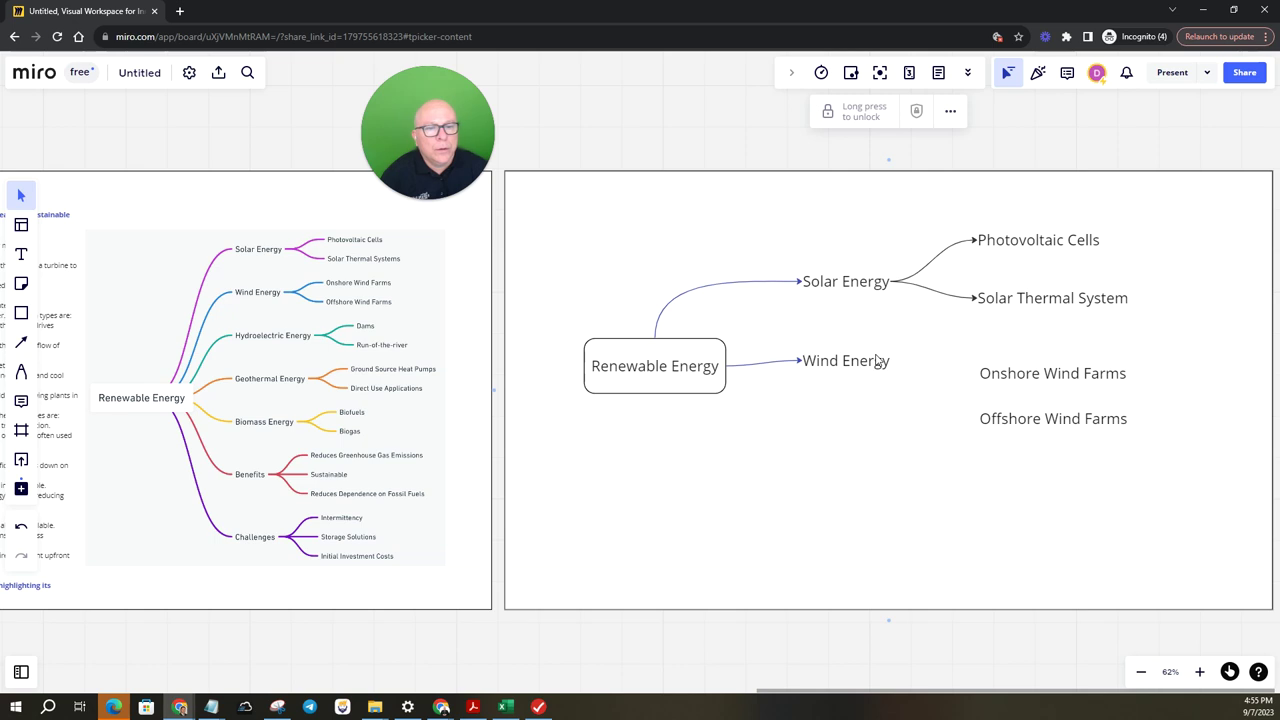
left_click(888, 363)
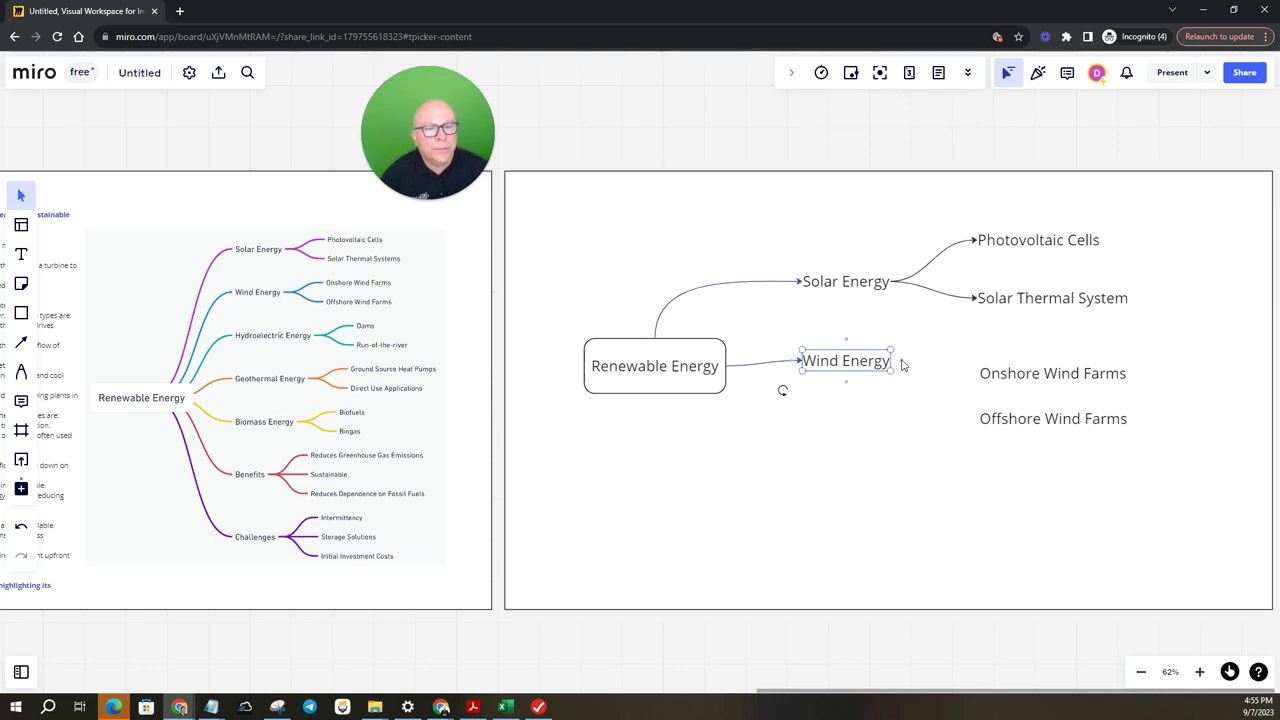
left_click_drag(901, 360, 979, 373)
left_click(892, 365)
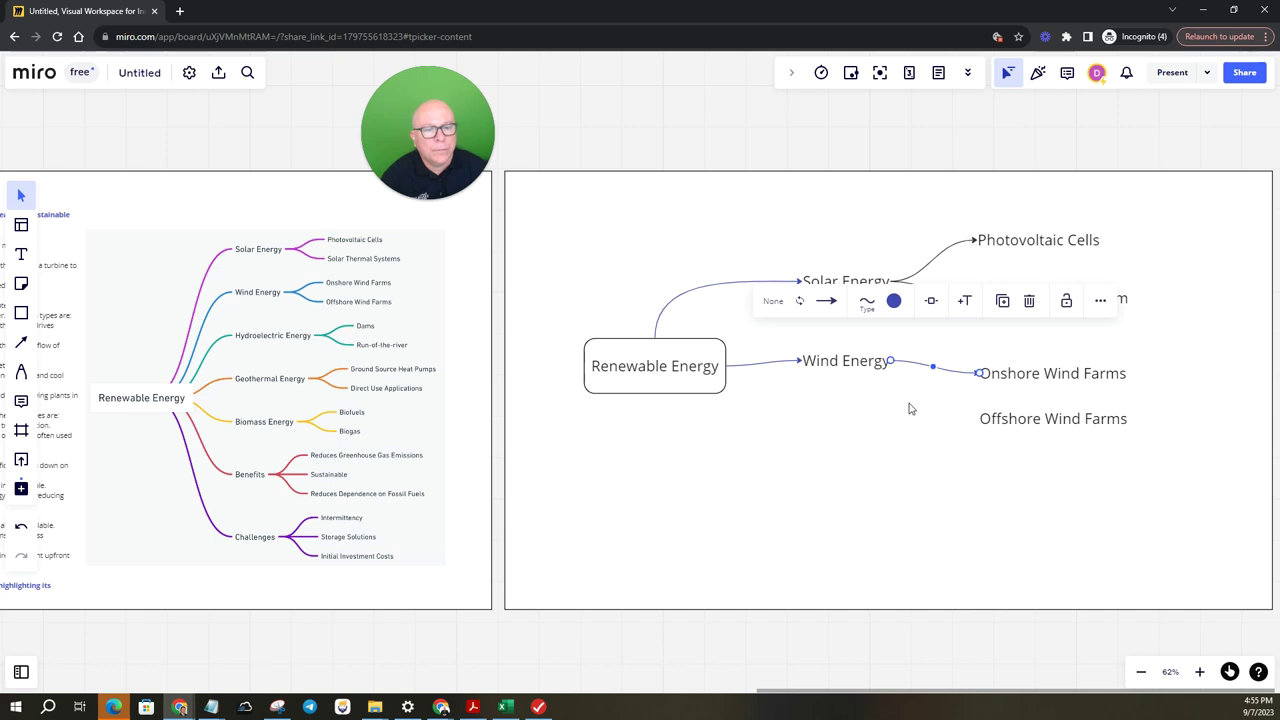
left_click(910, 405)
left_click(890, 368)
left_click_drag(962, 423, 978, 420)
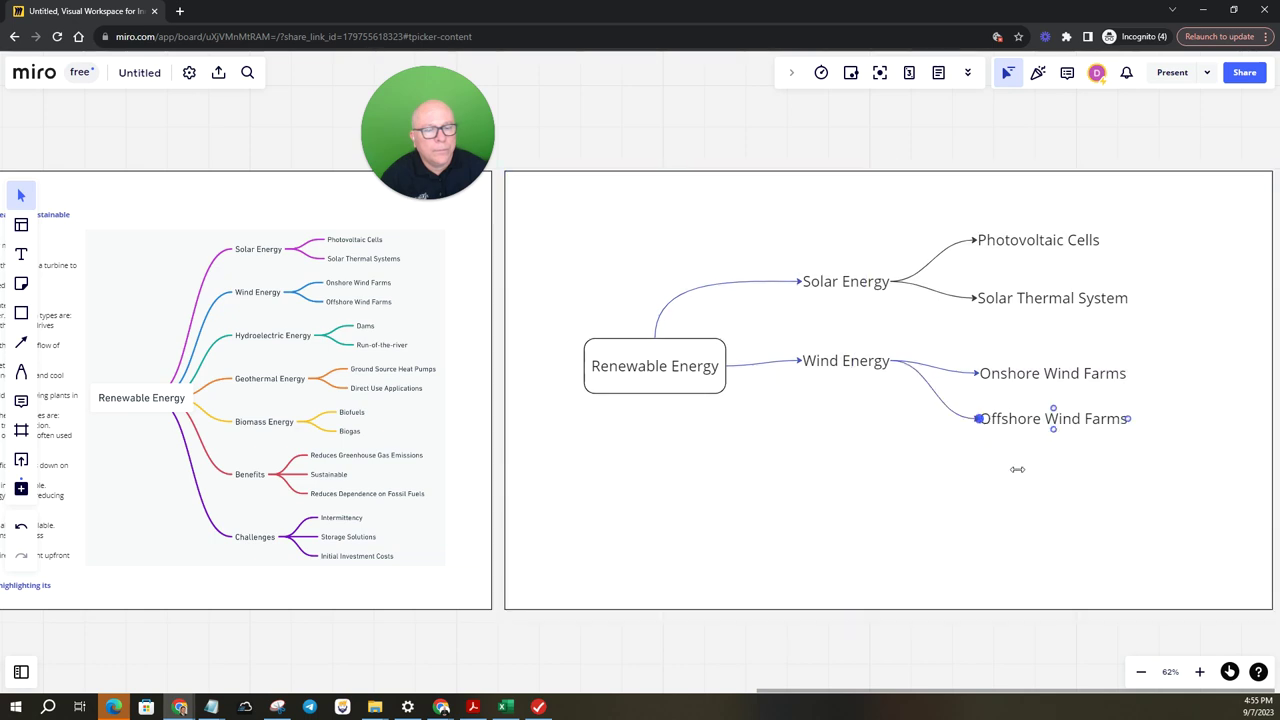
left_click(925, 474)
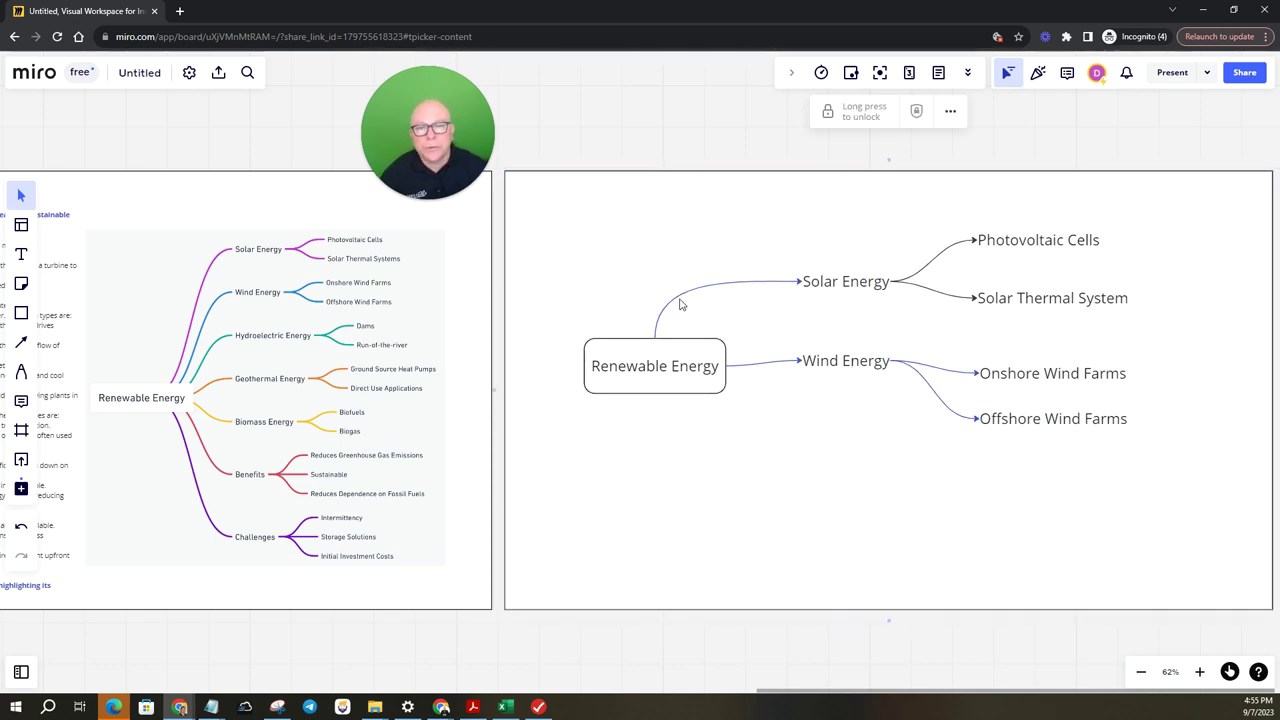
Step: Reattach the start of the Solar Energy arrow to the right side of the Renewable Energy box
left_click(667, 331)
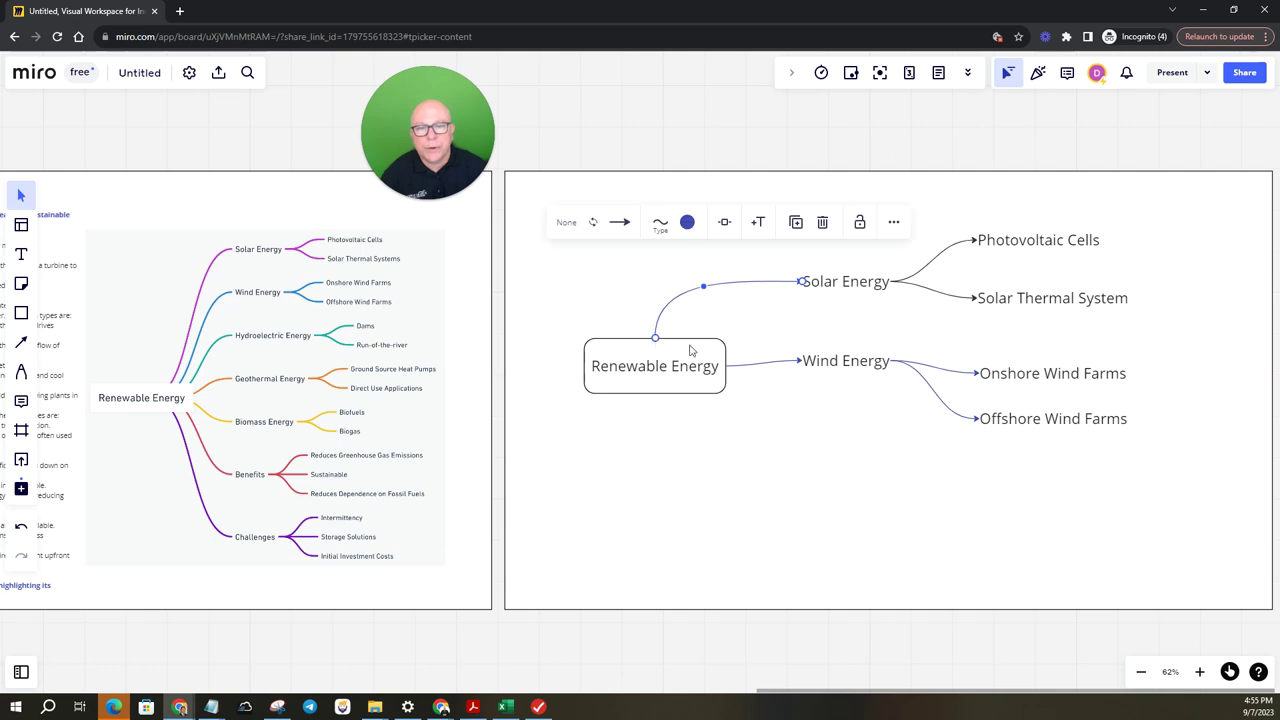
left_click_drag(655, 338, 722, 363)
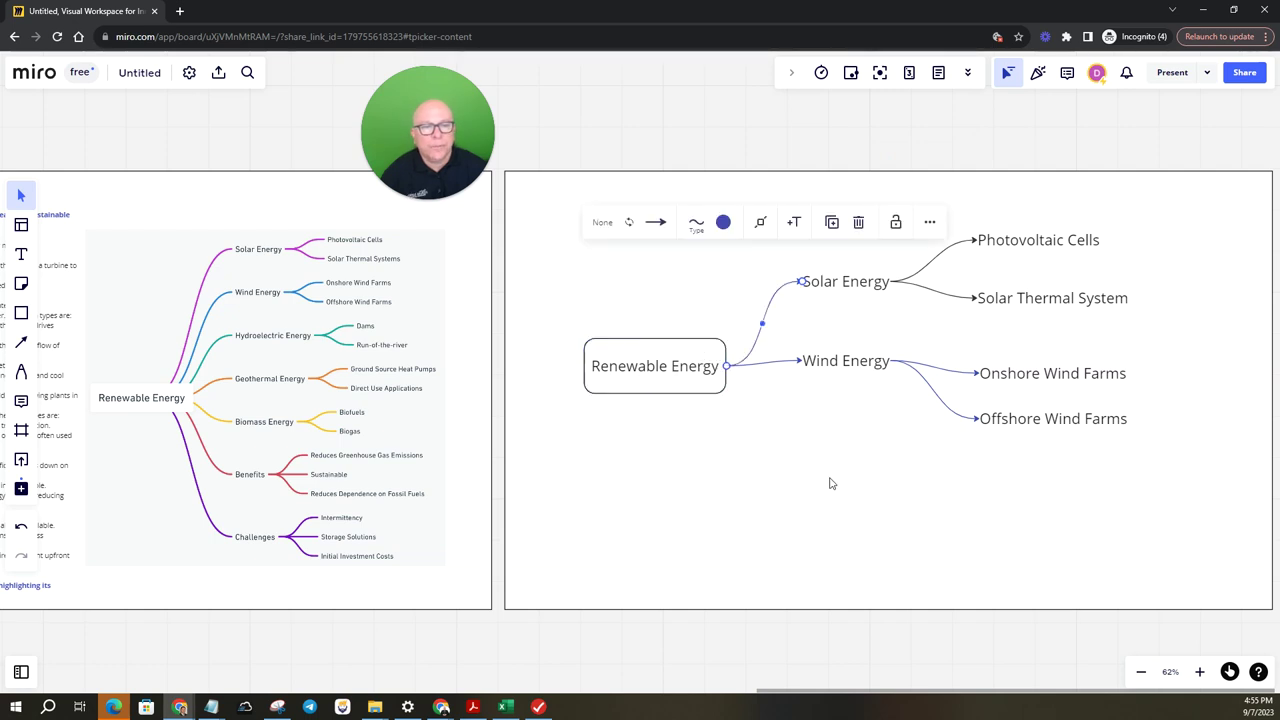
left_click(966, 490)
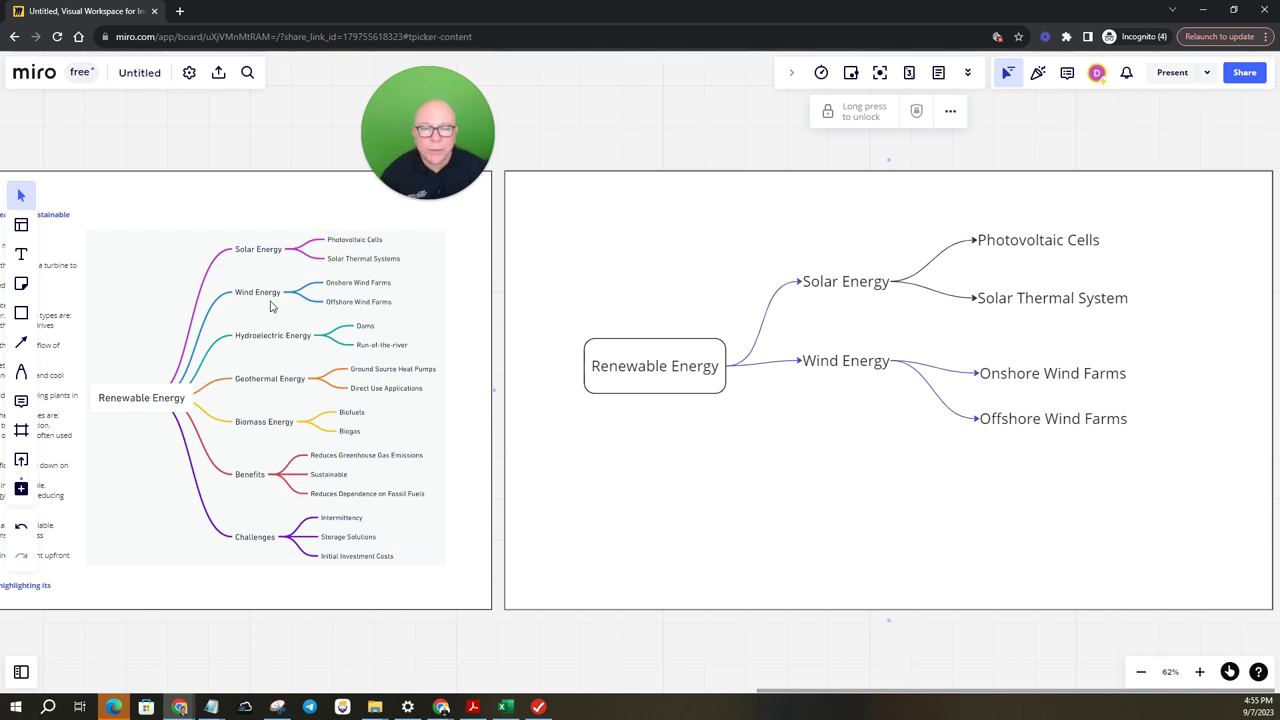
Step: Change the Renewable Energy box to a circle shape and resize it narrower and taller so its text fits on two lines
left_click(670, 393)
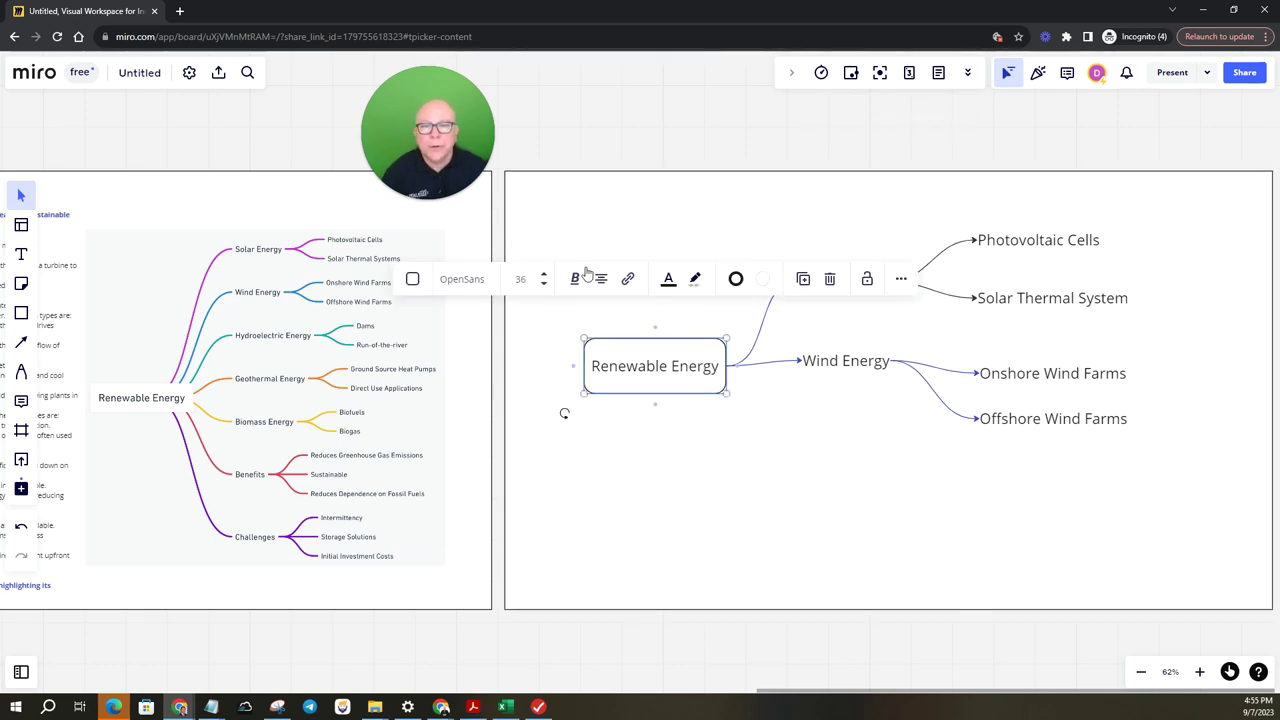
left_click(412, 279)
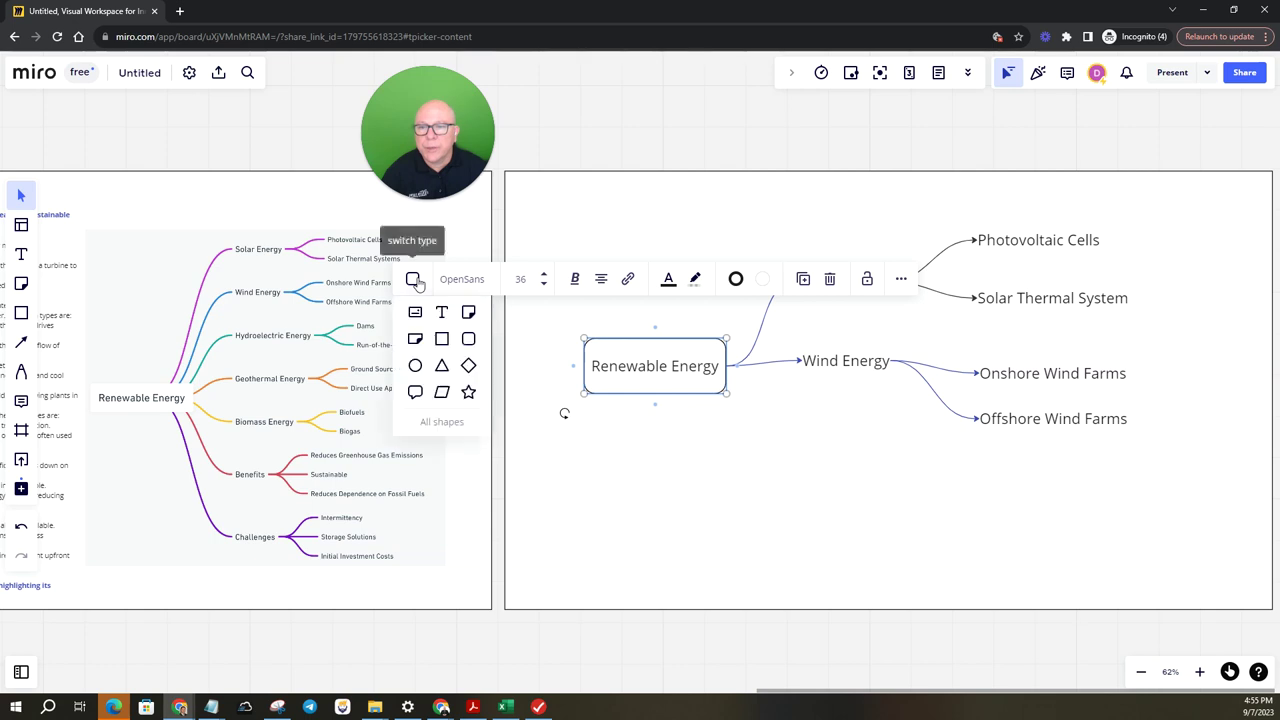
left_click(416, 366)
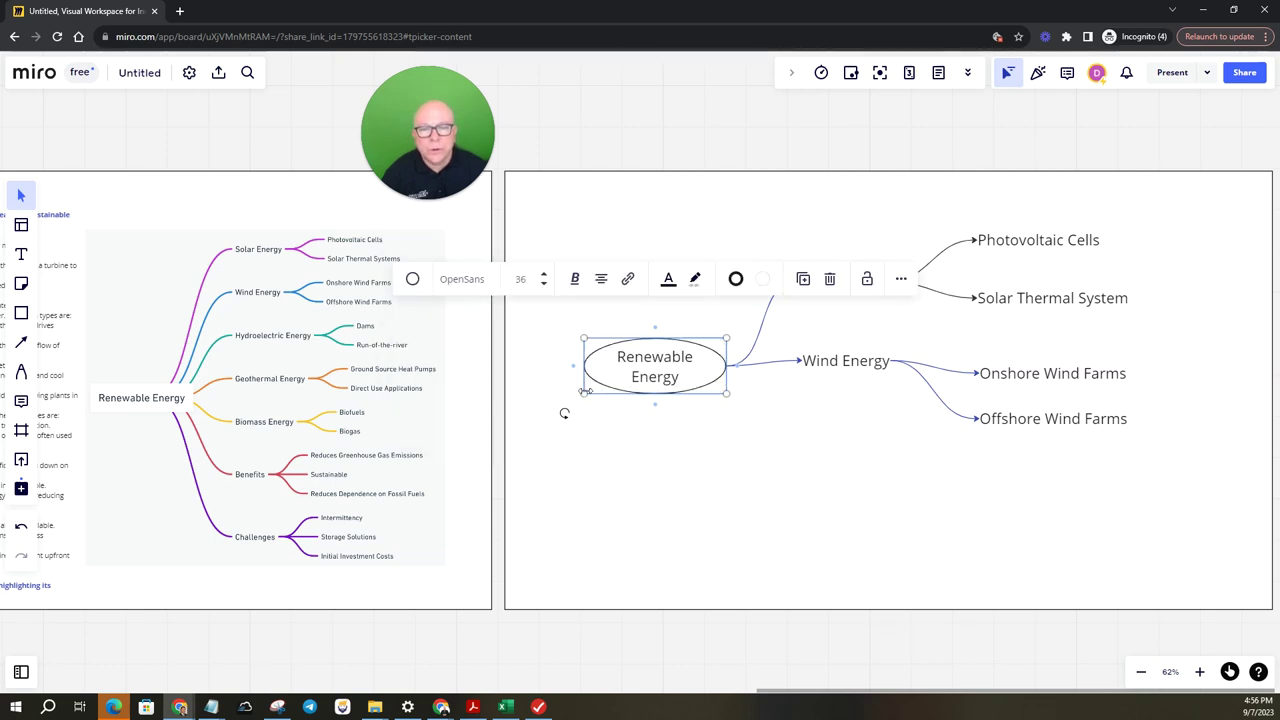
left_click_drag(585, 393, 629, 405)
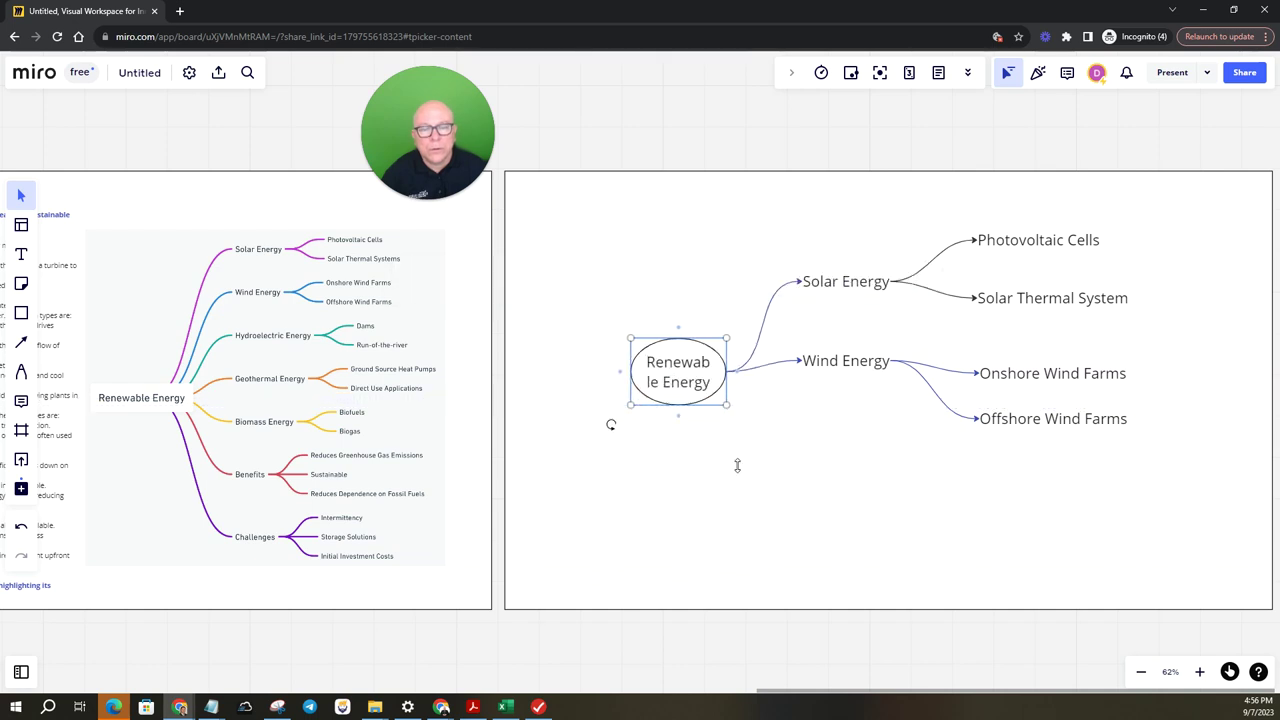
left_click(660, 376)
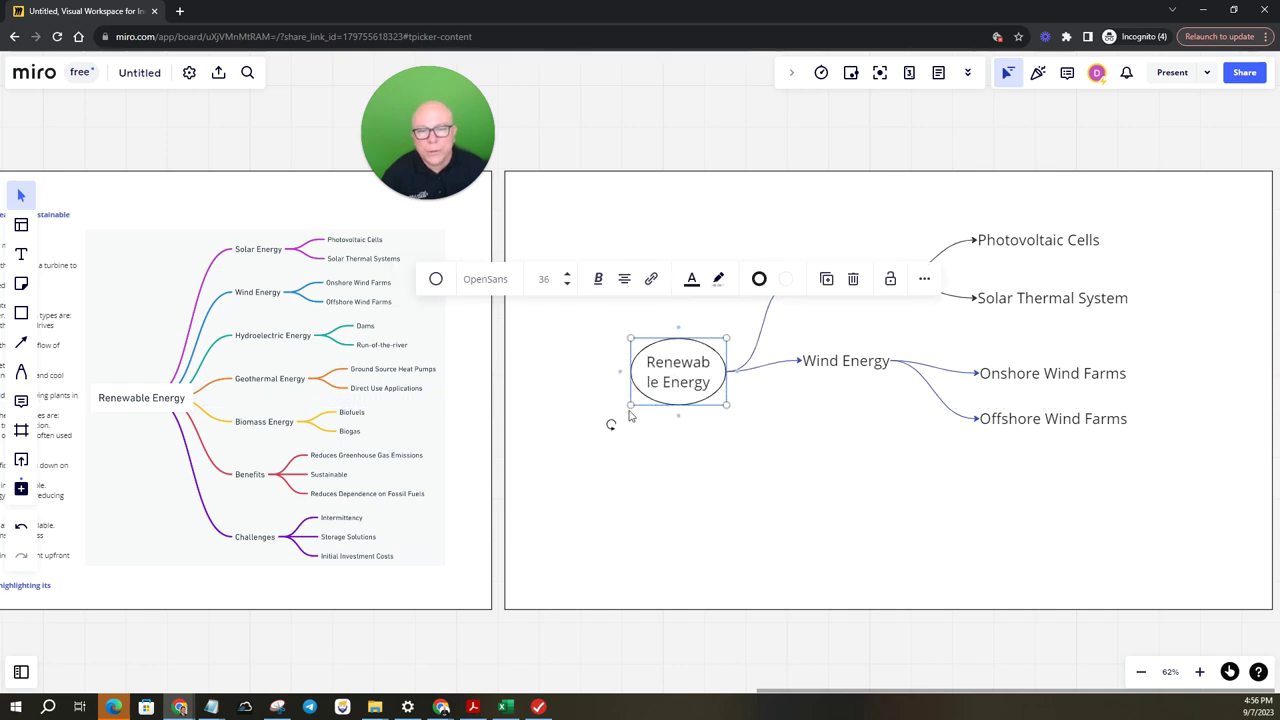
mouse_move(631, 413)
left_mouse_down()
mouse_move(642, 392)
mouse_move(617, 419)
left_mouse_up()
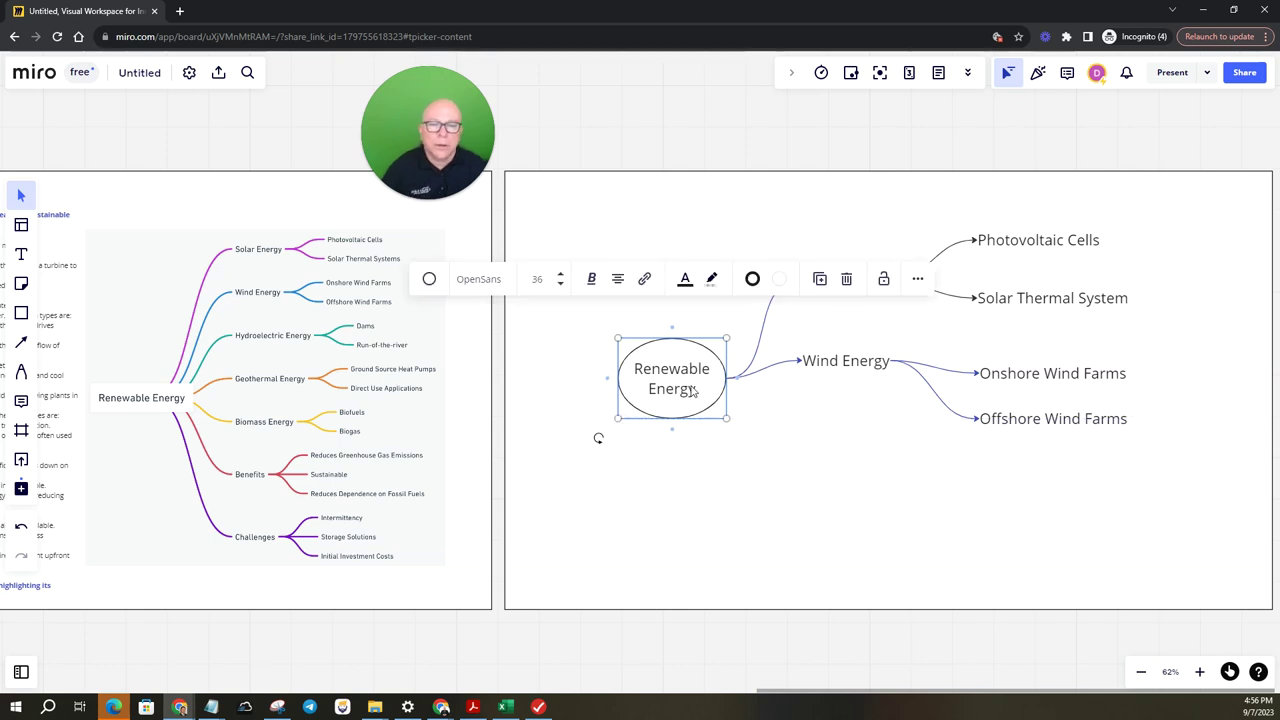
Step: Rearrange the map by moving the Renewable Energy ellipse and "Wind Energy" down and to the right, and "Offshore Wind Farms" further down
left_click_drag(692, 392, 802, 435)
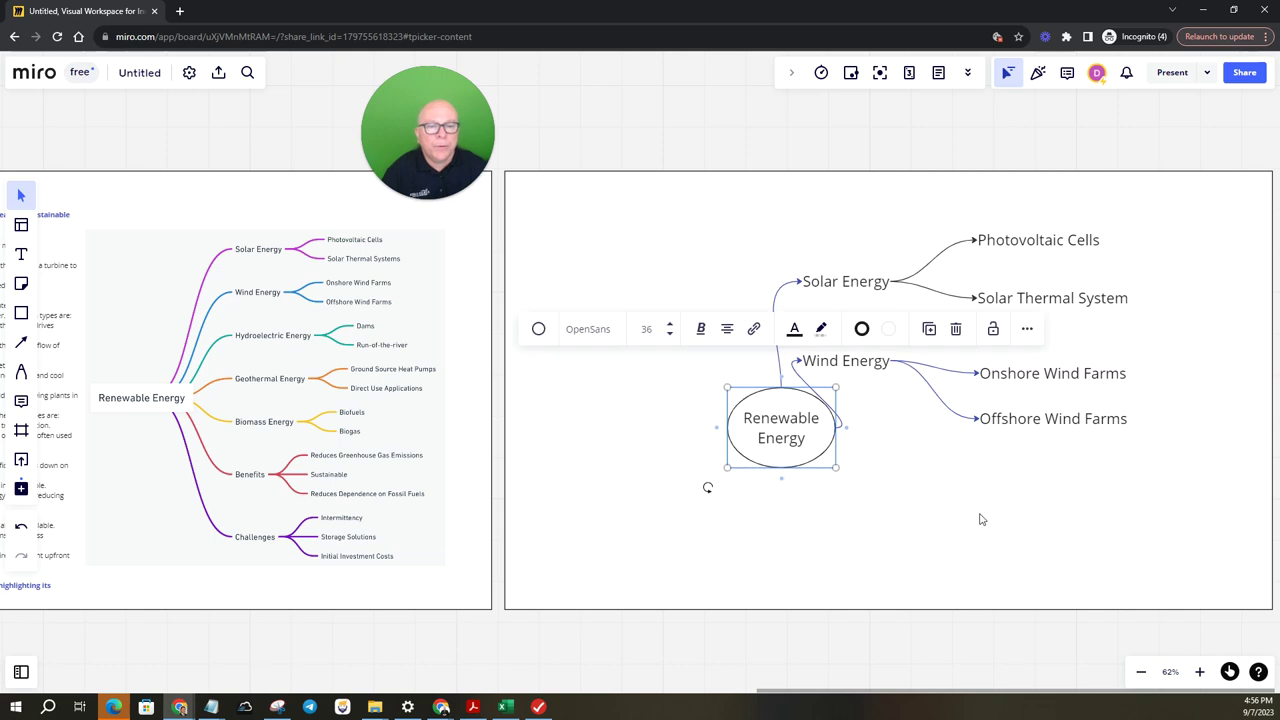
left_click_drag(870, 370, 950, 448)
left_click_drag(1020, 420, 1028, 502)
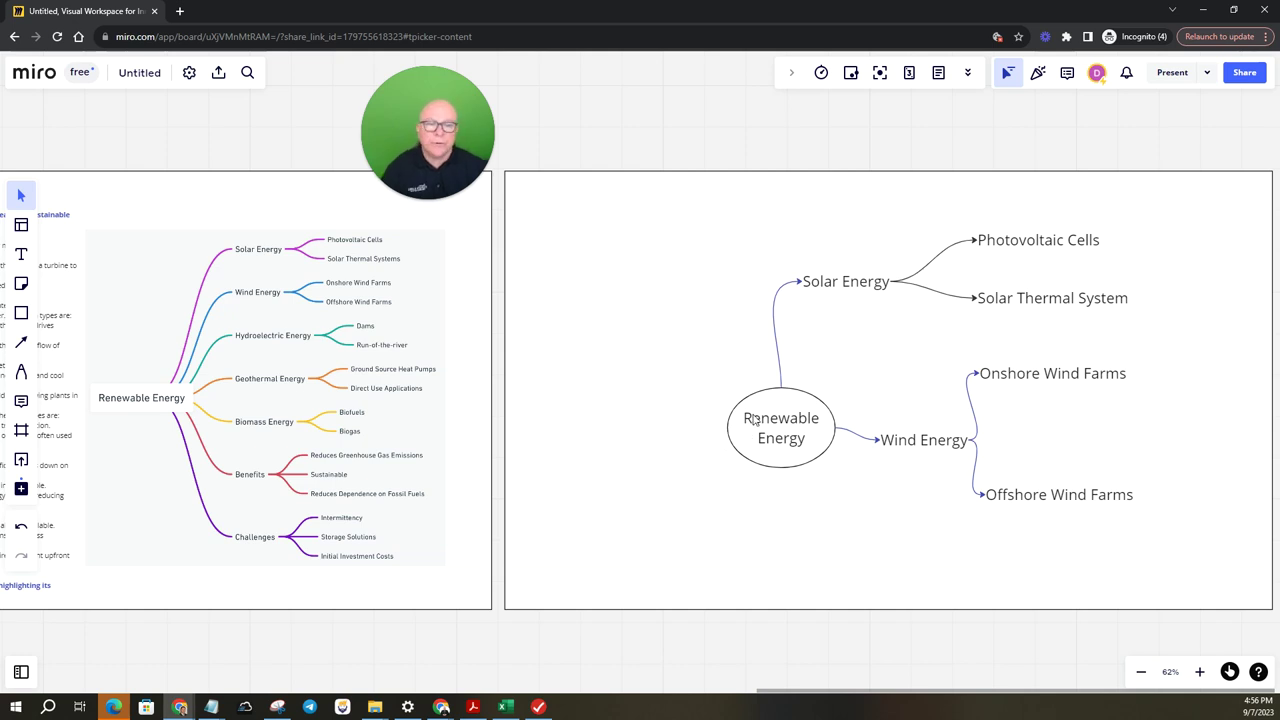
Step: Review the "What is a Concept Map?" and "Example - Concept Map" frames, ending on the frame with the new map
scroll(597, 400, "down", 3)
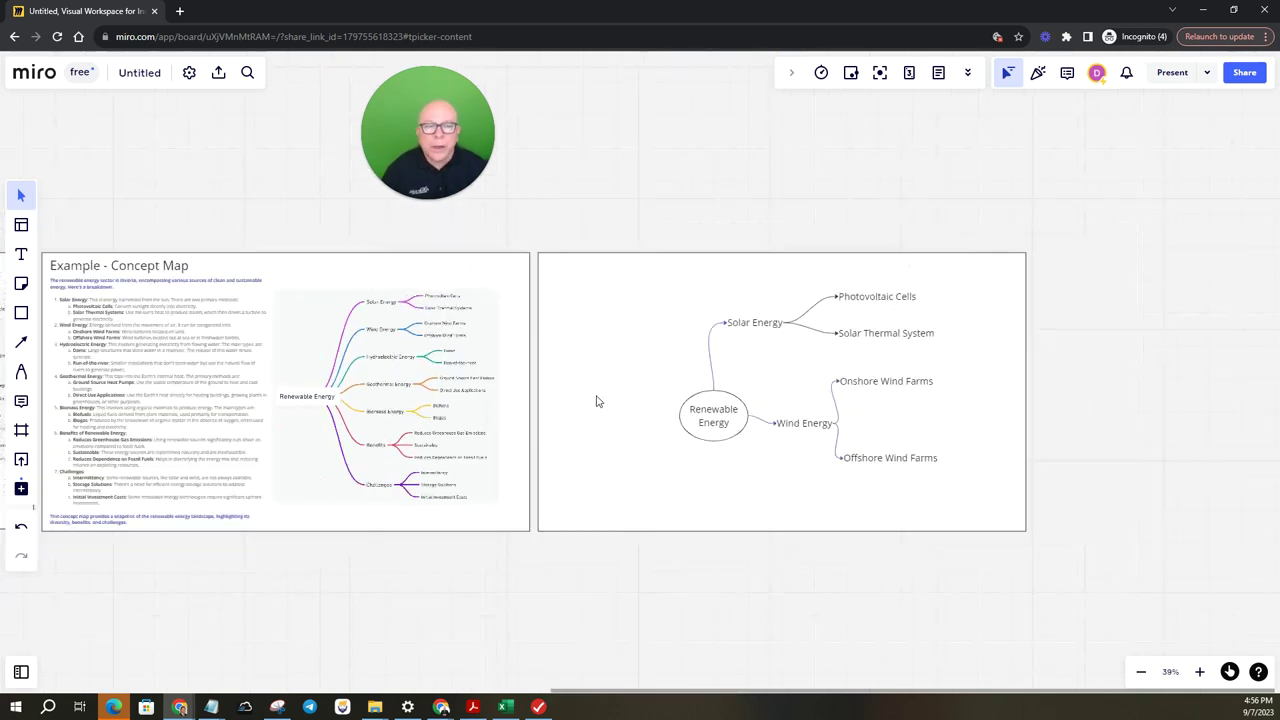
scroll(597, 401, "down", 1)
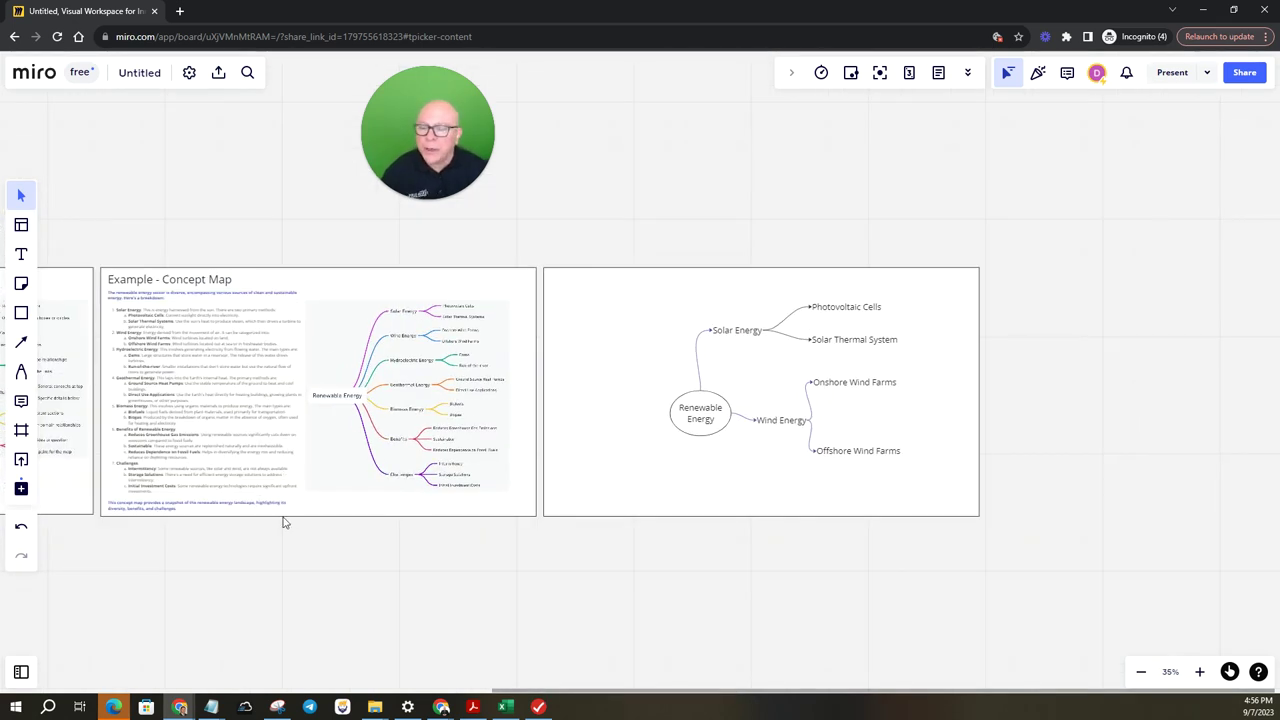
left_click_drag(283, 549, 883, 600)
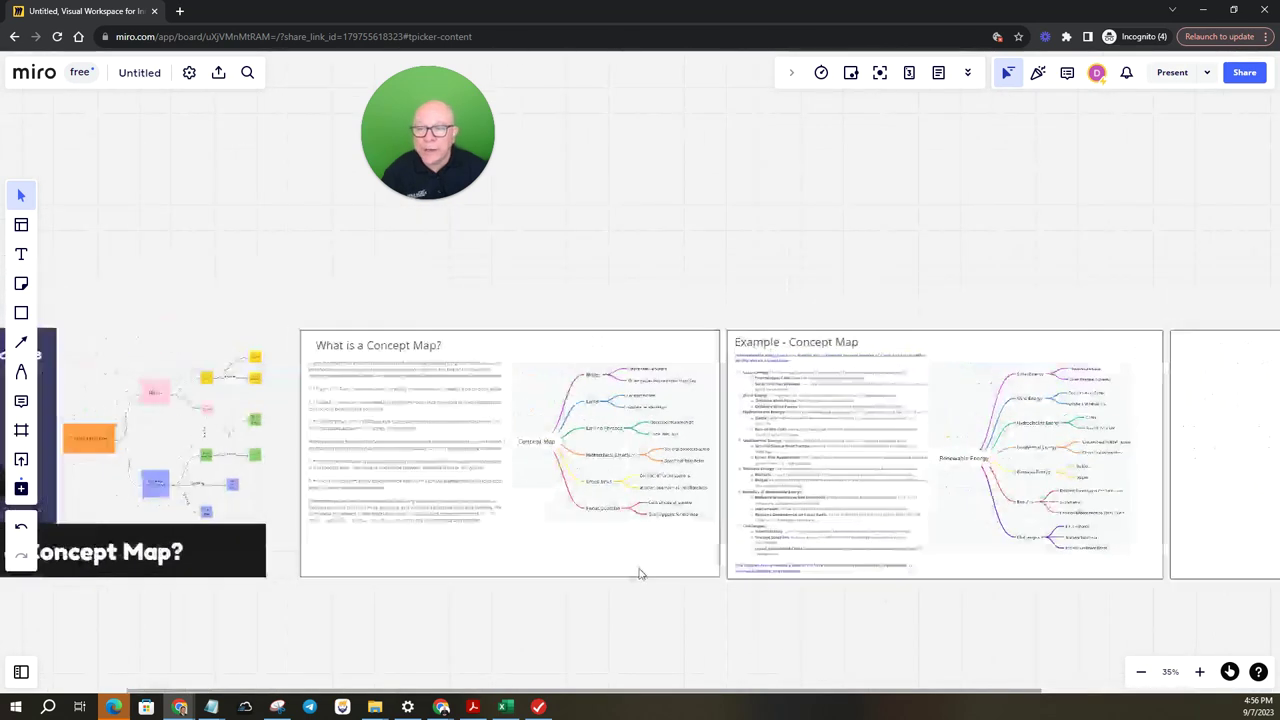
left_click_drag(640, 573, 622, 492)
scroll(440, 298, "up", 4)
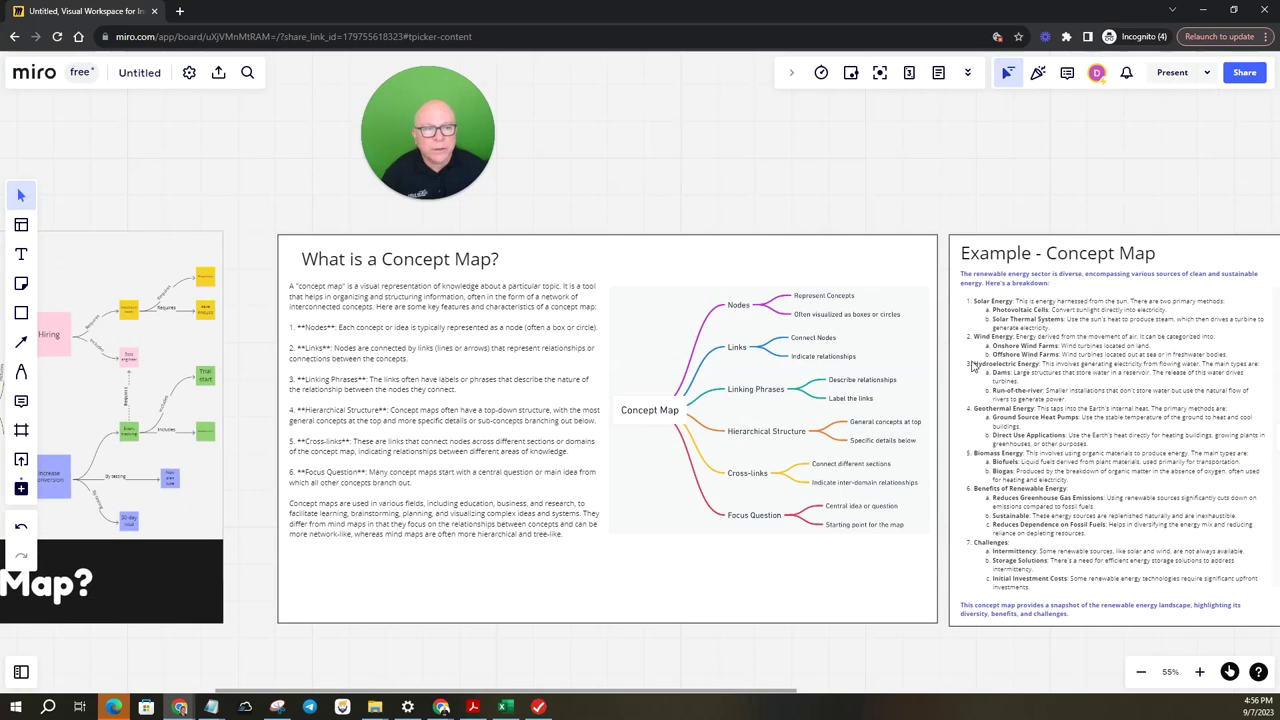
left_click_drag(800, 110, 500, 206)
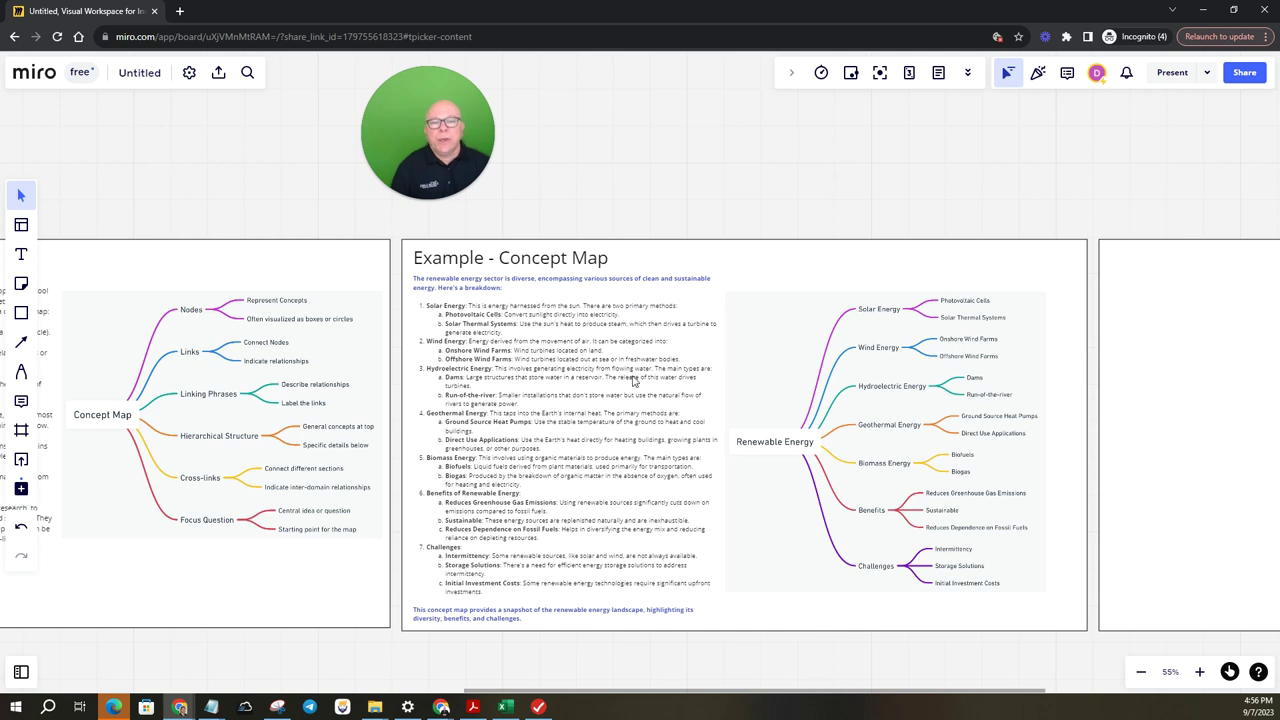
left_click_drag(906, 229, 580, 177)
left_click_drag(894, 329, 720, 343)
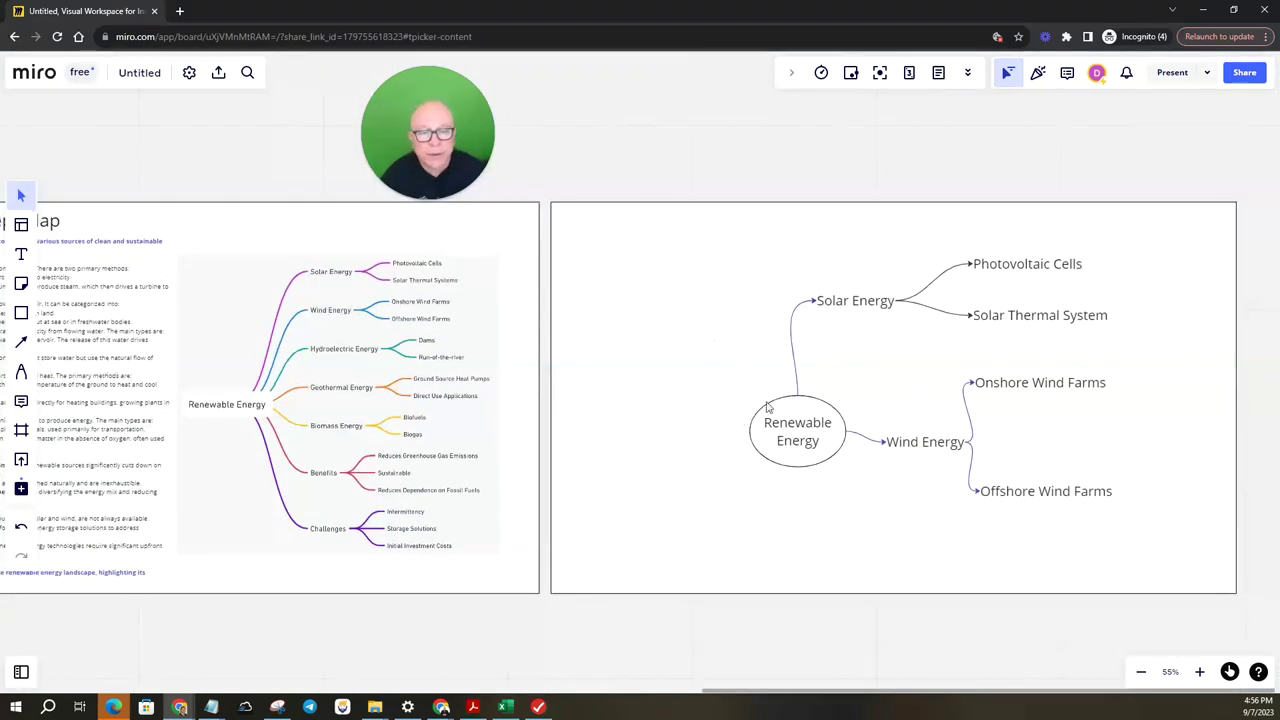